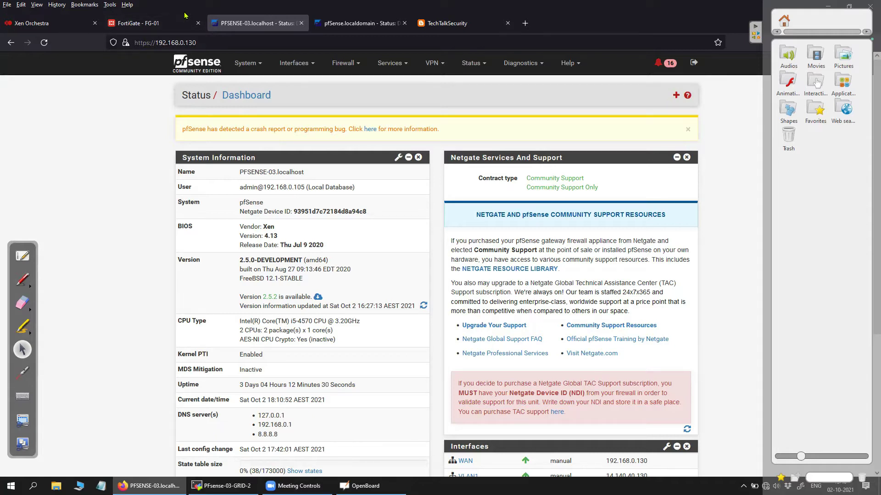
# - Open the network interfaces list on the FortiGate FG-01 firewall
pyautogui.hotkey('ctrl', 'shift', 'Tab')
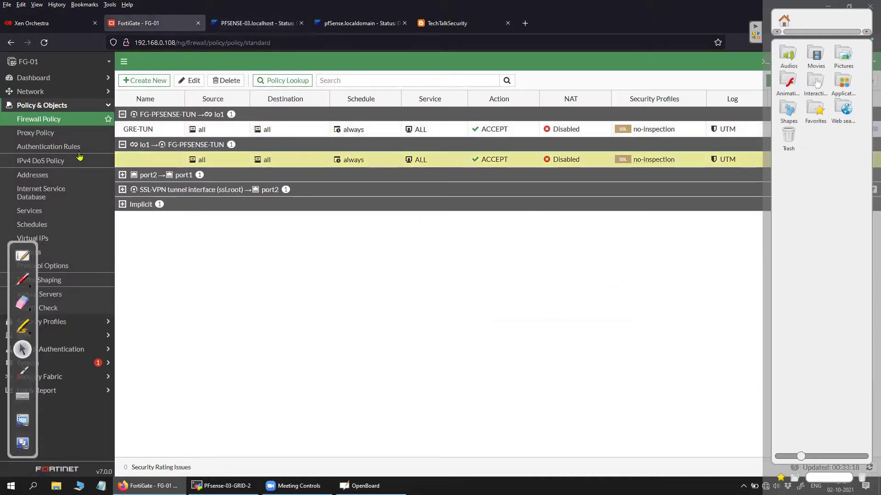
pyautogui.click(68, 92)
pyautogui.click(74, 106)
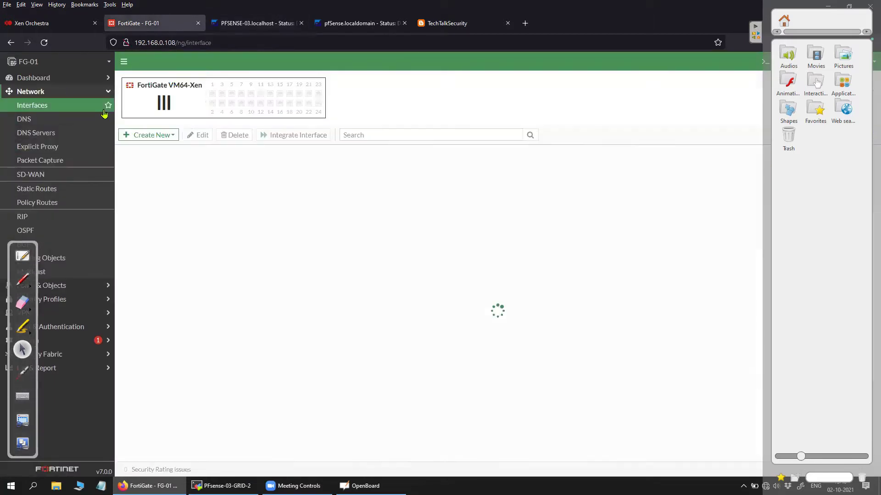
# - Examine the interface addresses on the PFSENSE-03 dashboard, highlighting the WAN and VLAN1 entries
pyautogui.click(267, 20)
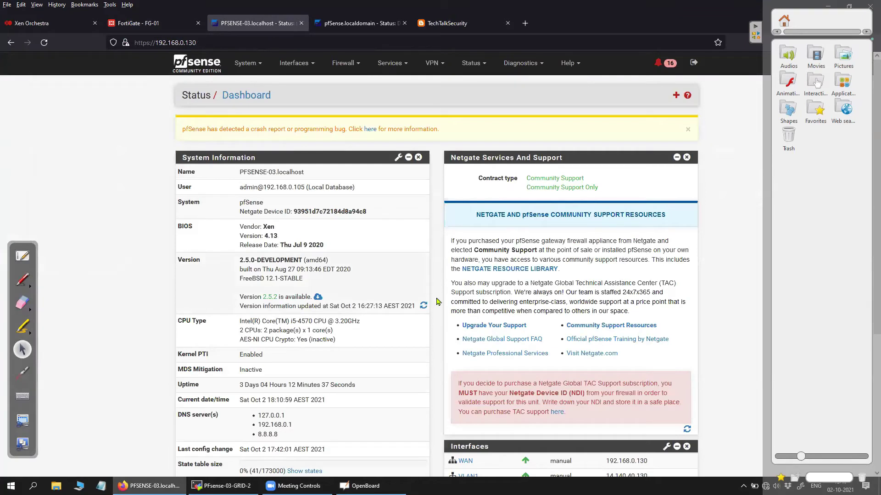
pyautogui.scroll(-2, 478, 274)
pyautogui.scroll(-3, 478, 274)
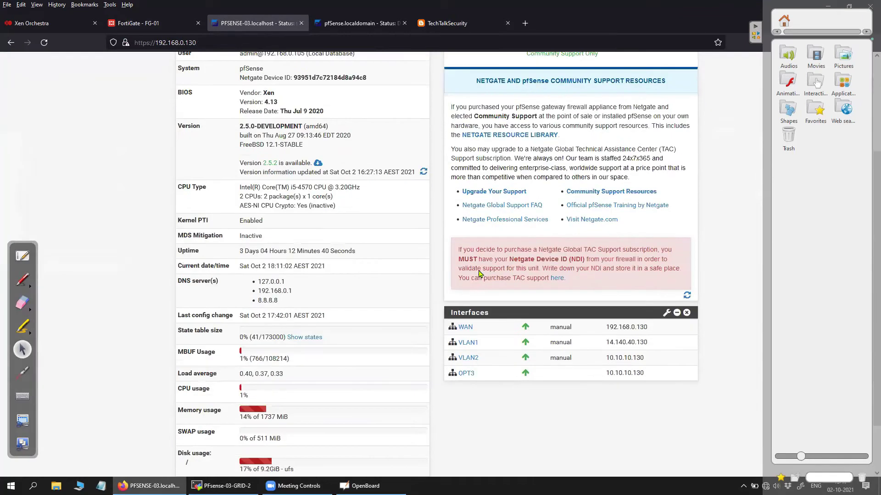
pyautogui.scroll(5, 575, 382)
pyautogui.scroll(-3, 576, 382)
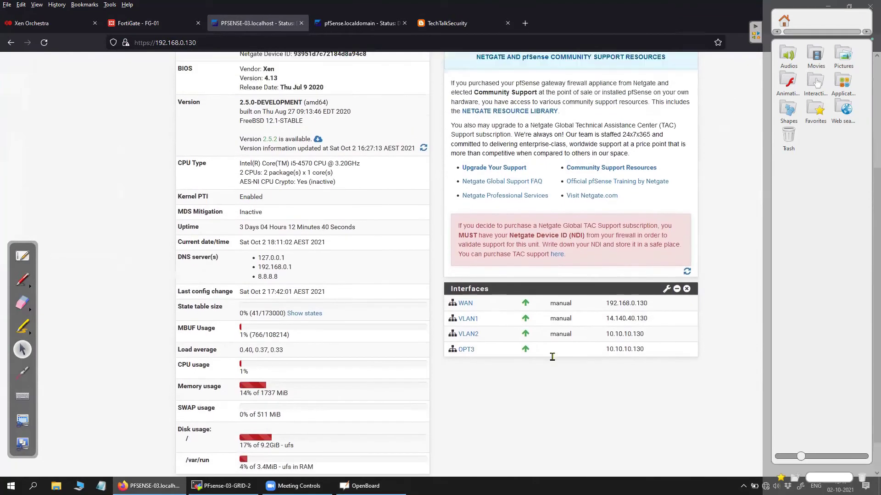
pyautogui.scroll(3, 553, 355)
pyautogui.scroll(-3, 532, 360)
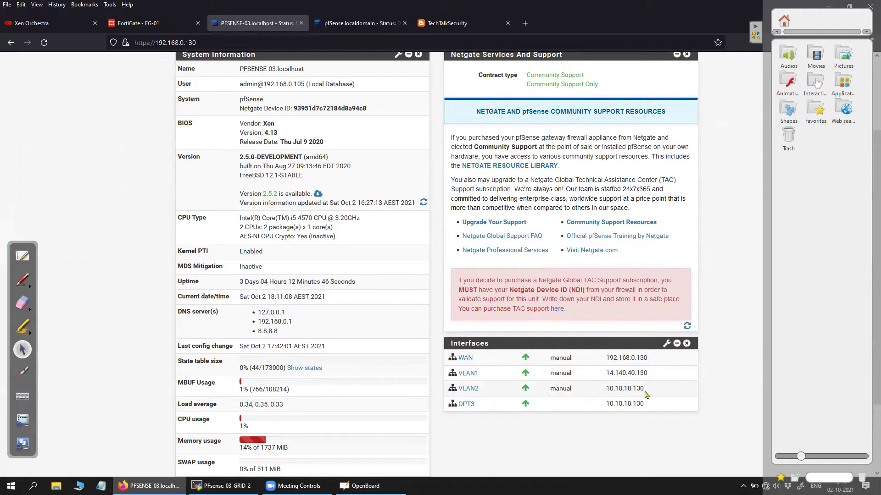
pyautogui.moveTo(480, 374)
pyautogui.mouseDown()
pyautogui.moveTo(458, 376)
pyautogui.moveTo(478, 380)
pyautogui.mouseUp()
pyautogui.click(706, 393)
pyautogui.moveTo(607, 375); pyautogui.dragTo(719, 377)
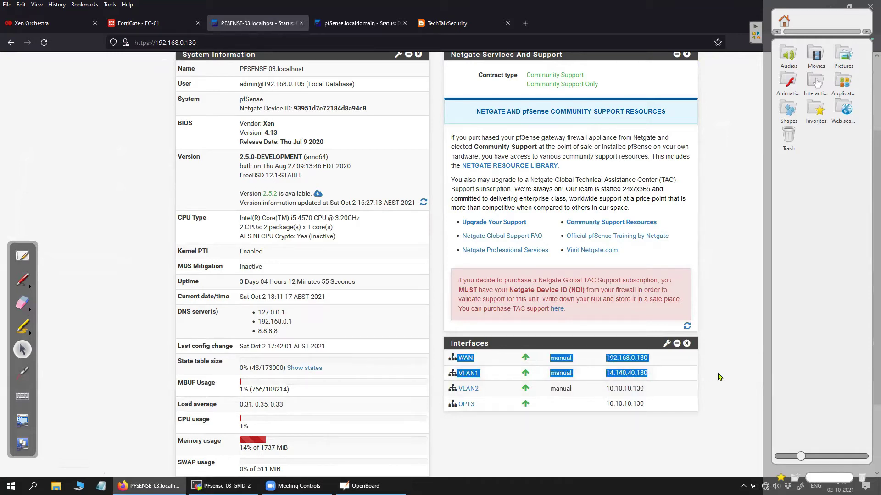
# - Review the FortiGate interfaces and the TechTalkSecurity network diagram, then highlight the VLAN2 address on the PFSENSE-03 dashboard
pyautogui.click(158, 24)
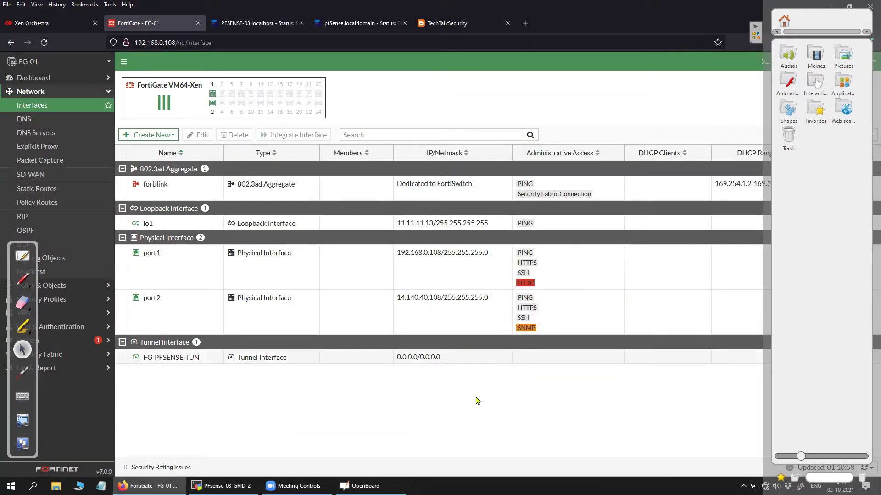
pyautogui.click(439, 26)
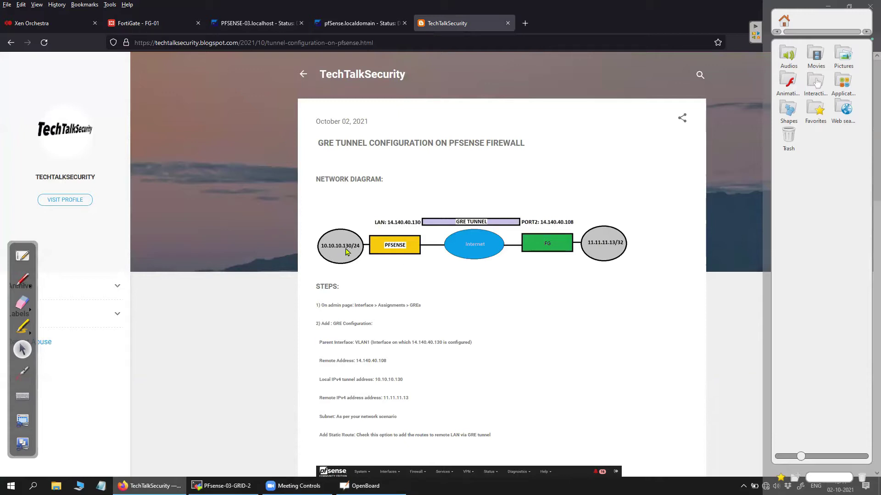
pyautogui.click(252, 23)
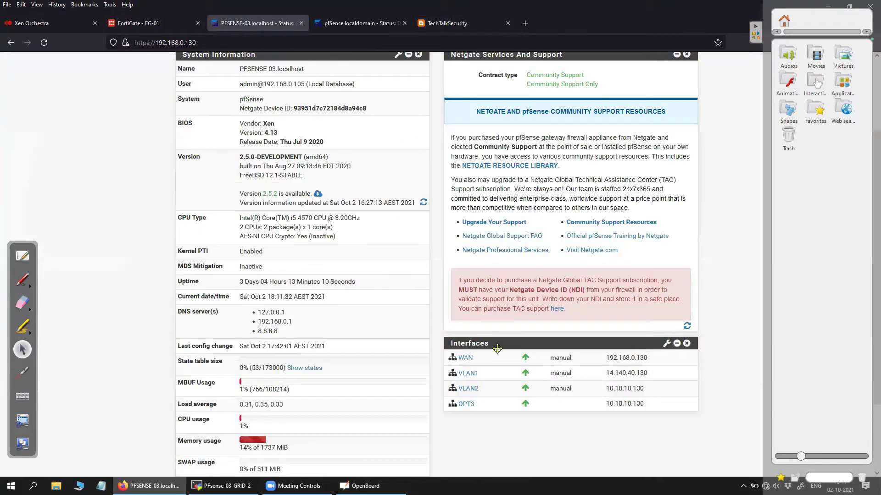
pyautogui.moveTo(644, 388); pyautogui.dragTo(601, 393)
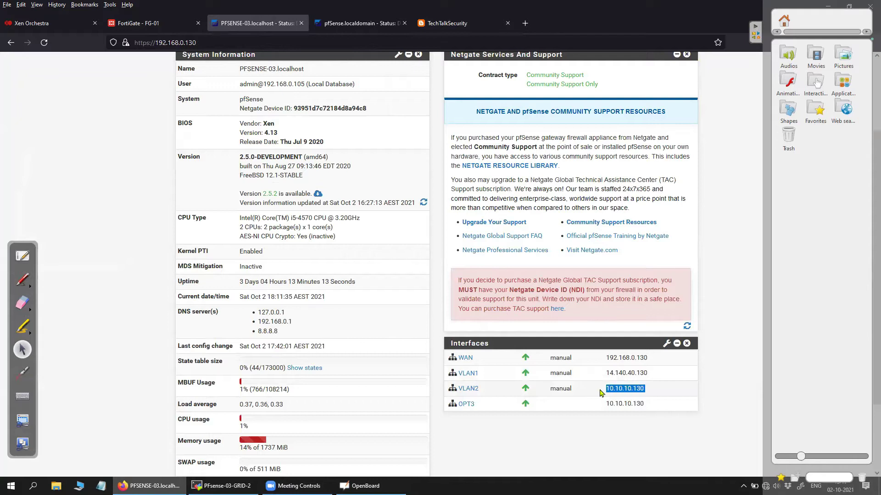
pyautogui.click(600, 393)
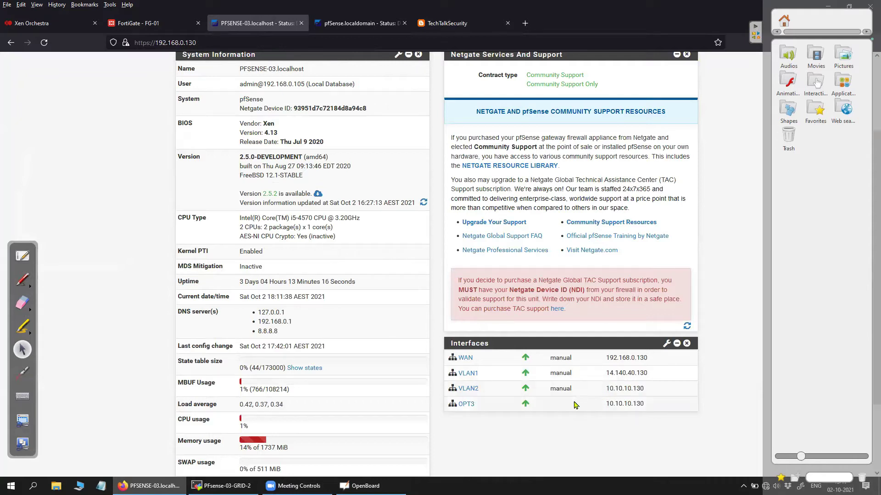
# - Compare the TechTalkSecurity network diagram with the IP address of the FortiGate's lo1 loopback interface
pyautogui.click(441, 27)
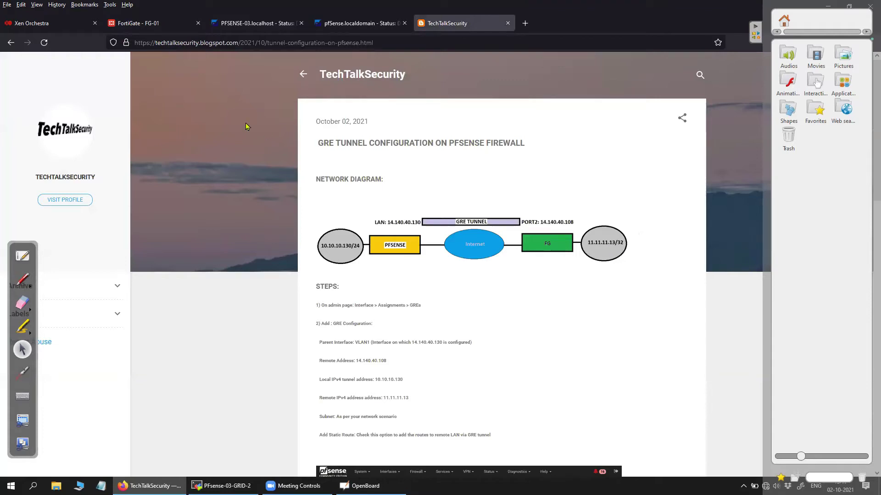
pyautogui.click(161, 30)
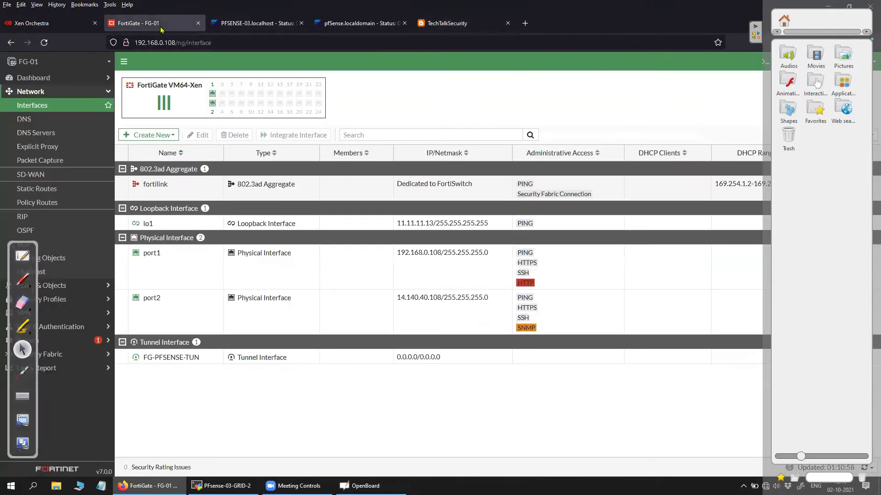
pyautogui.moveTo(397, 224); pyautogui.dragTo(432, 226)
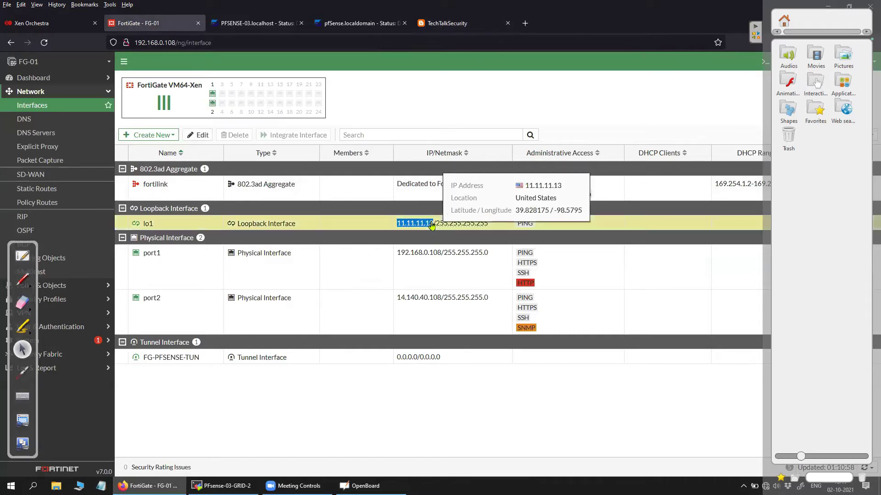
pyautogui.moveTo(165, 226); pyautogui.dragTo(144, 227)
pyautogui.click(385, 418)
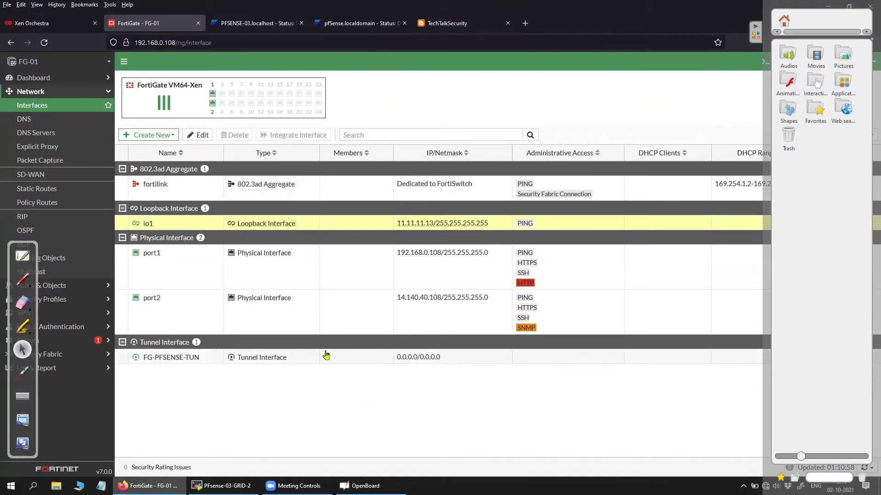
# - Dismiss the crash report notice on the PFSENSE-03 dashboard
pyautogui.click(249, 23)
pyautogui.click(332, 27)
pyautogui.click(248, 26)
pyautogui.scroll(3, 439, 226)
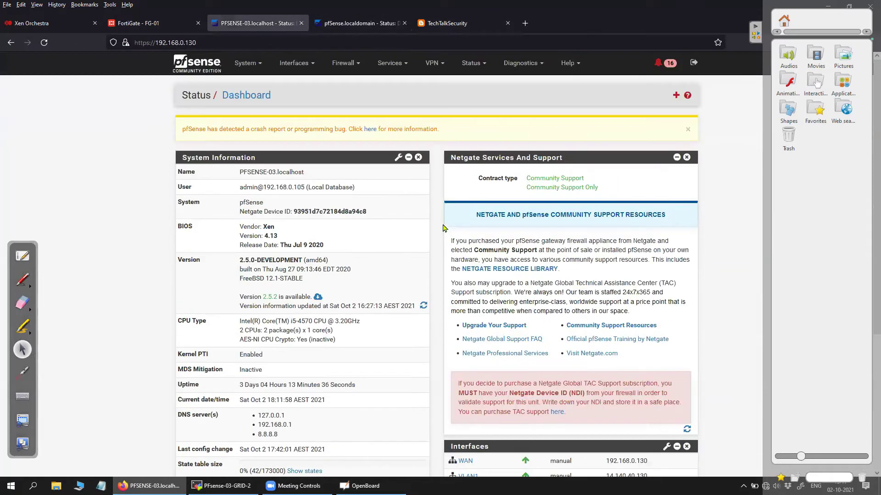
pyautogui.scroll(-4, 348, 170)
pyautogui.scroll(4, 348, 171)
pyautogui.click(688, 129)
pyautogui.scroll(-3, 285, 254)
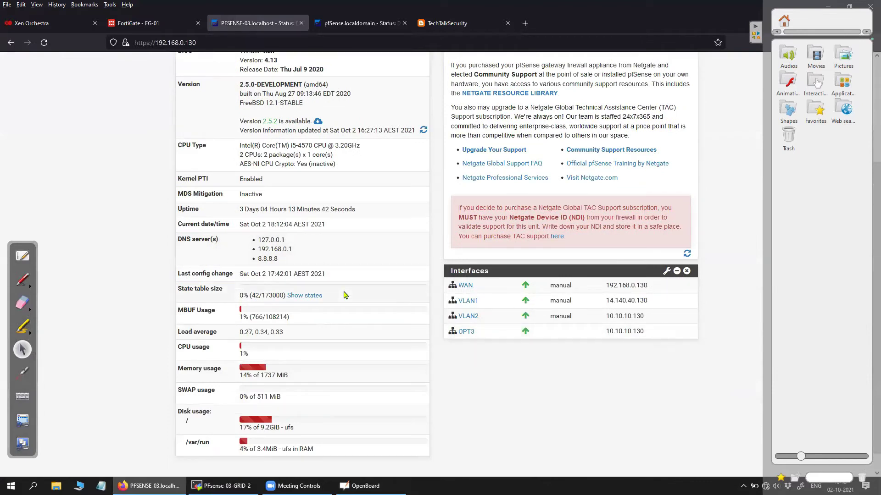
pyautogui.scroll(3, 346, 294)
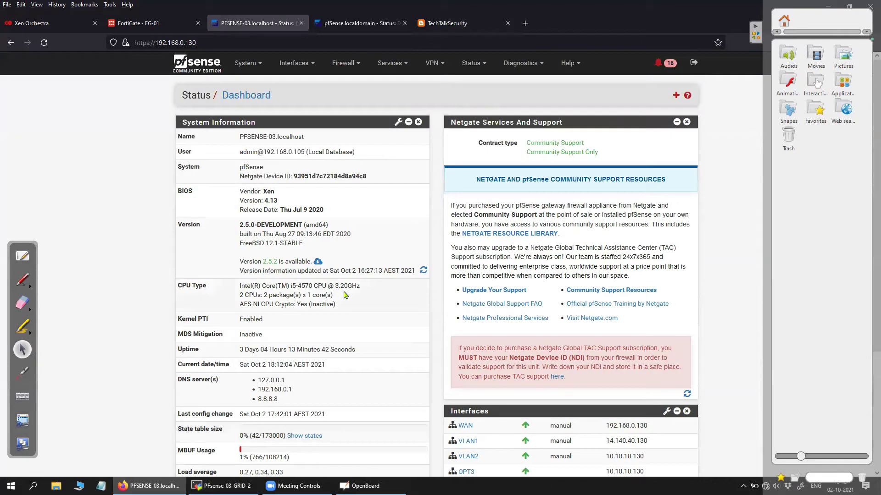
# - Open the GRE interfaces list on PFSENSE-03 and highlight the existing tunnel's VLAN1 parent interface
pyautogui.click(287, 65)
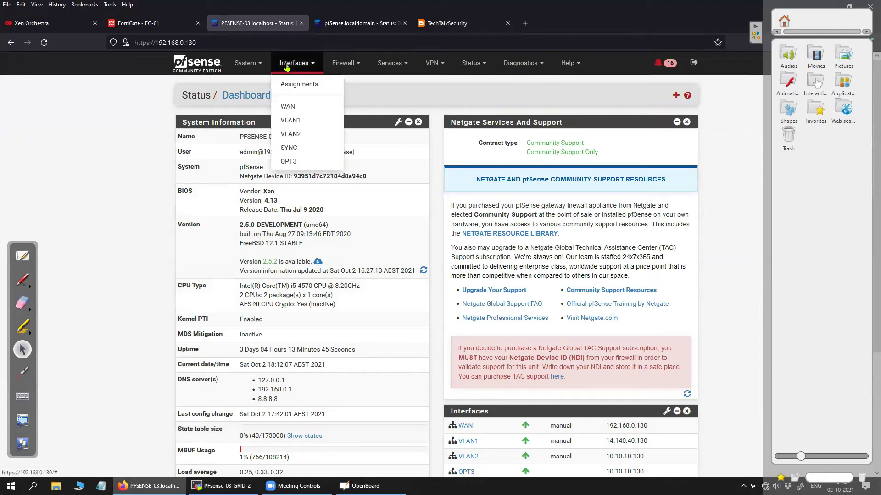
pyautogui.click(299, 84)
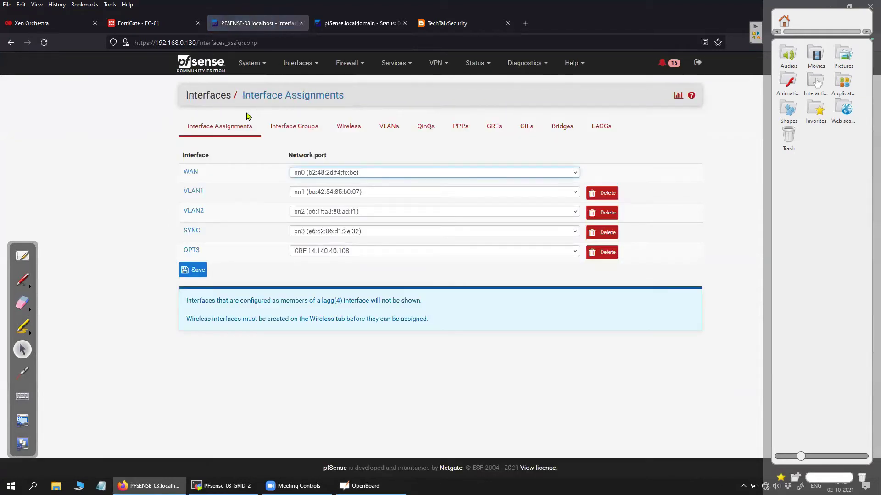
pyautogui.click(501, 138)
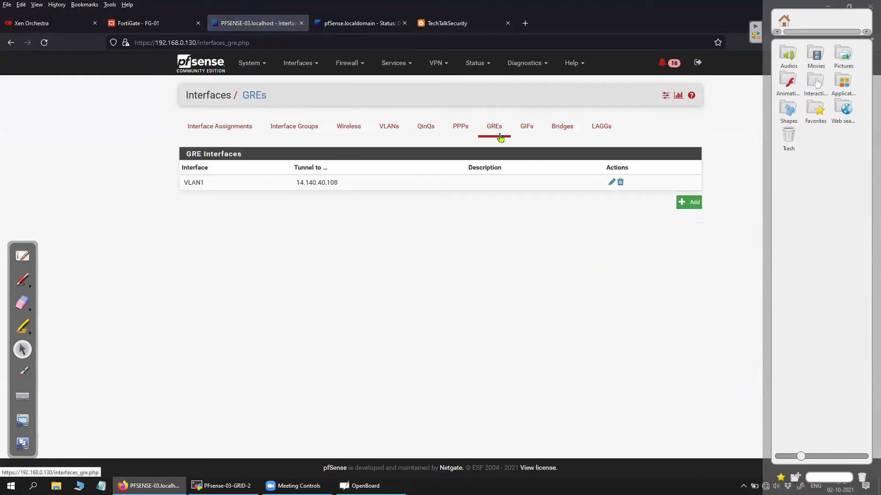
pyautogui.moveTo(206, 184); pyautogui.dragTo(183, 183)
pyautogui.click(258, 221)
# - Start a new GRE interface on the pfSense.localdomain firewall and view the available parent interfaces without changing the selection
pyautogui.click(357, 24)
pyautogui.click(344, 64)
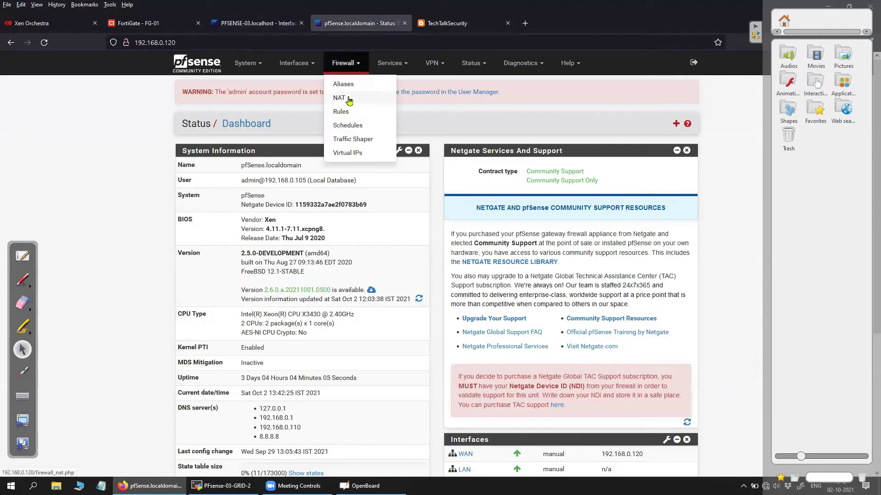
pyautogui.click(303, 68)
pyautogui.click(305, 86)
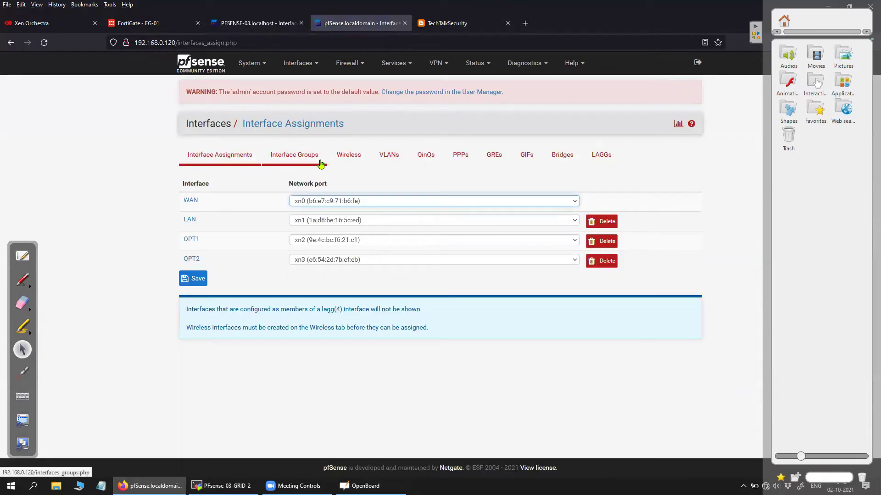
pyautogui.click(492, 156)
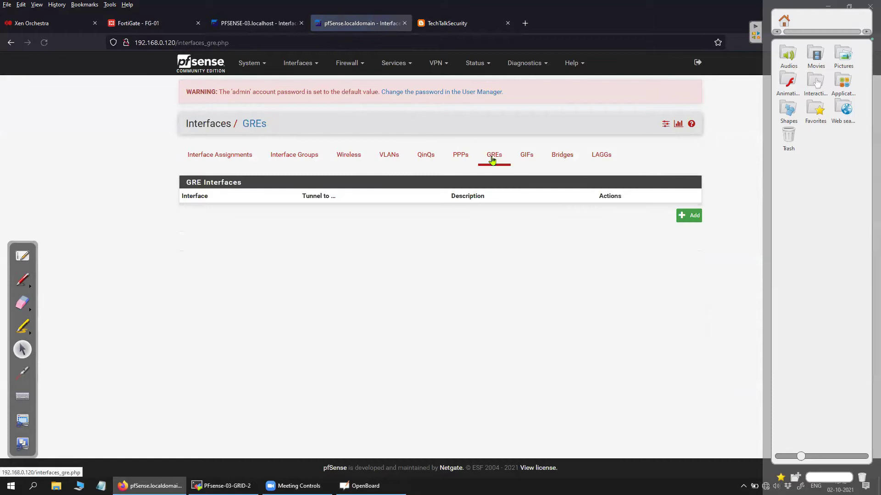
pyautogui.click(690, 216)
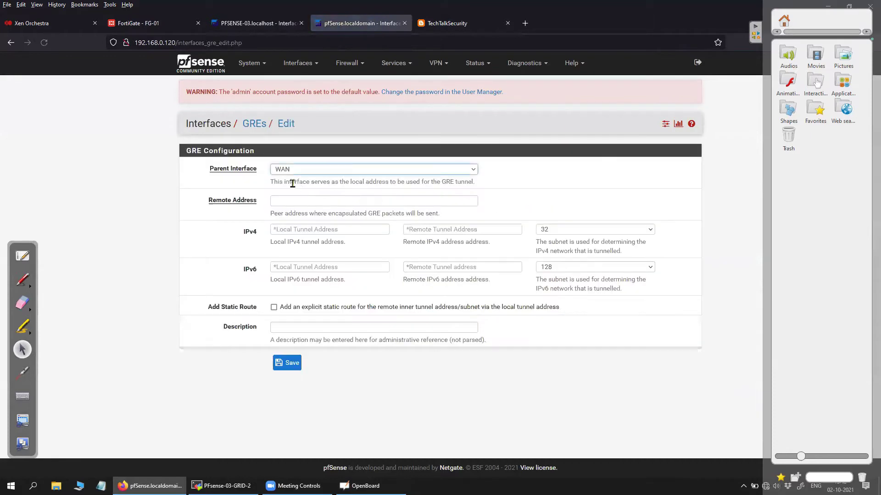
pyautogui.click(299, 170)
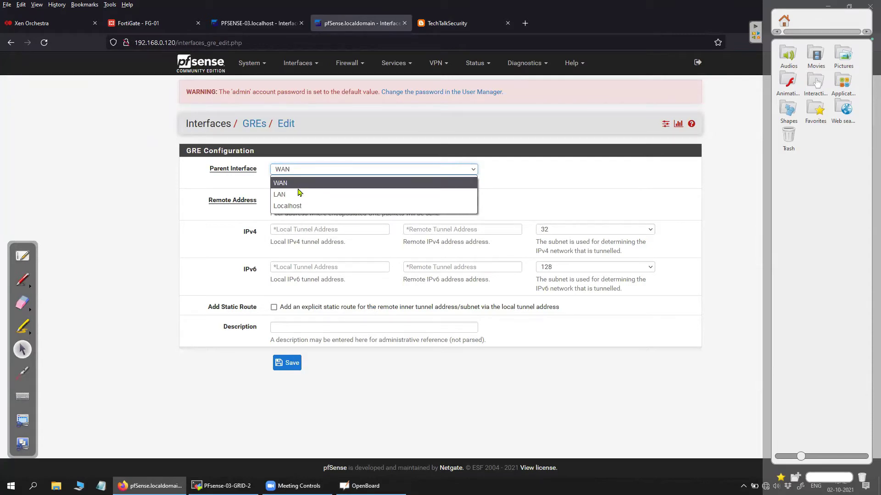
pyautogui.click(528, 162)
# - Compare the blank GRE form with the existing setup by opening the VLAN1 tunnel's configuration on PFSENSE-03
pyautogui.click(254, 24)
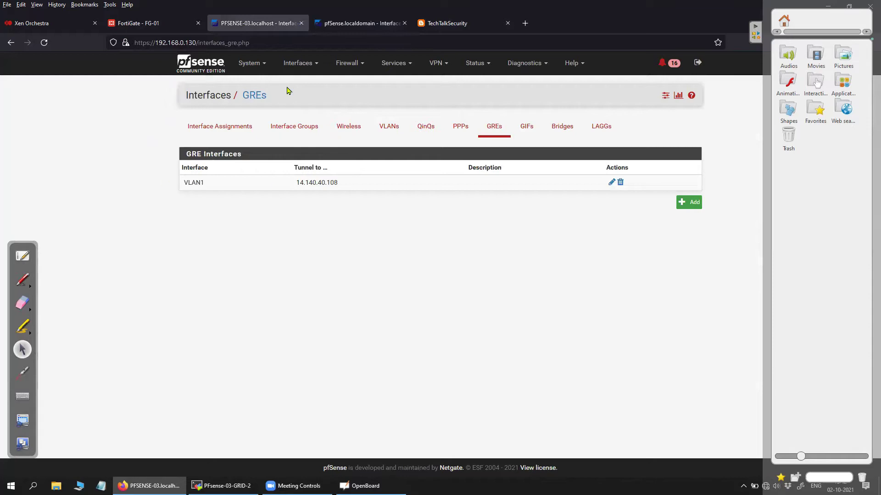
pyautogui.click(358, 23)
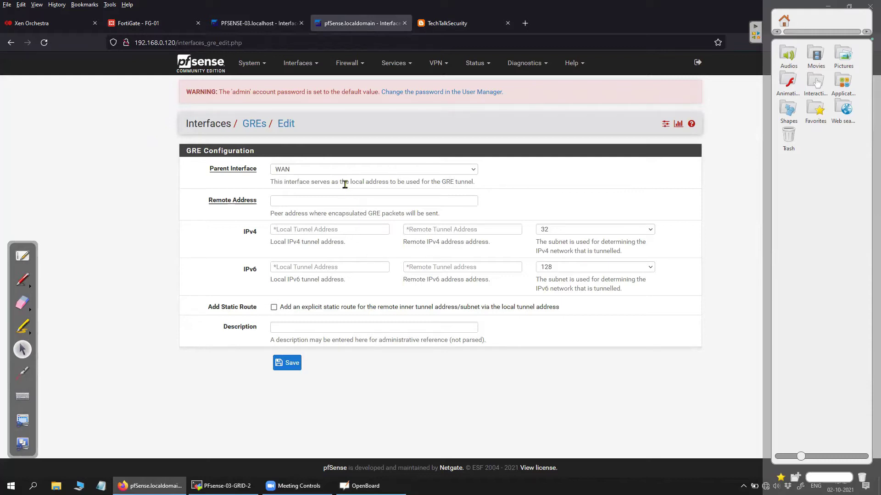
pyautogui.click(265, 28)
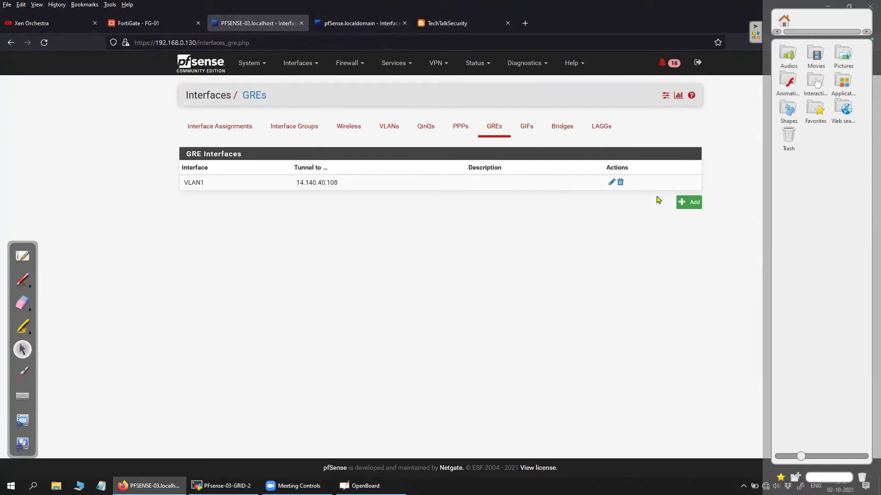
pyautogui.click(612, 182)
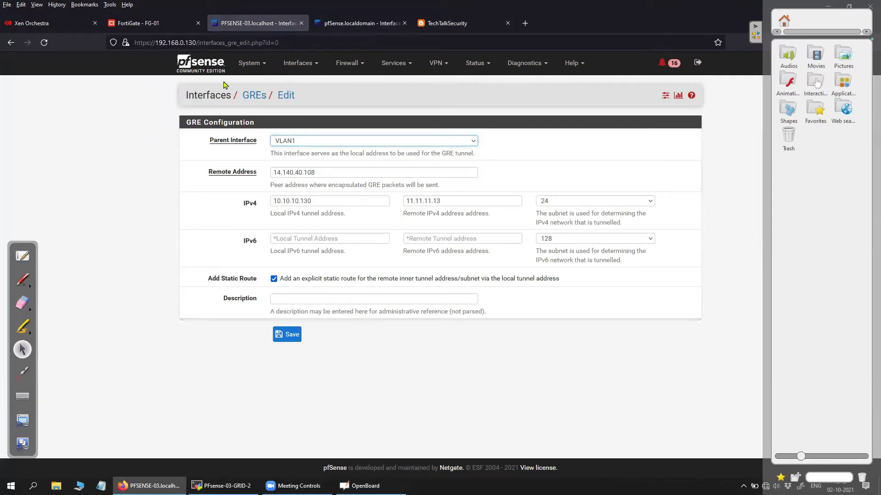
# - Go back through the interface assignments to the GRE list and reopen the VLAN1 tunnel's configuration
pyautogui.click(294, 69)
pyautogui.click(302, 83)
pyautogui.click(494, 126)
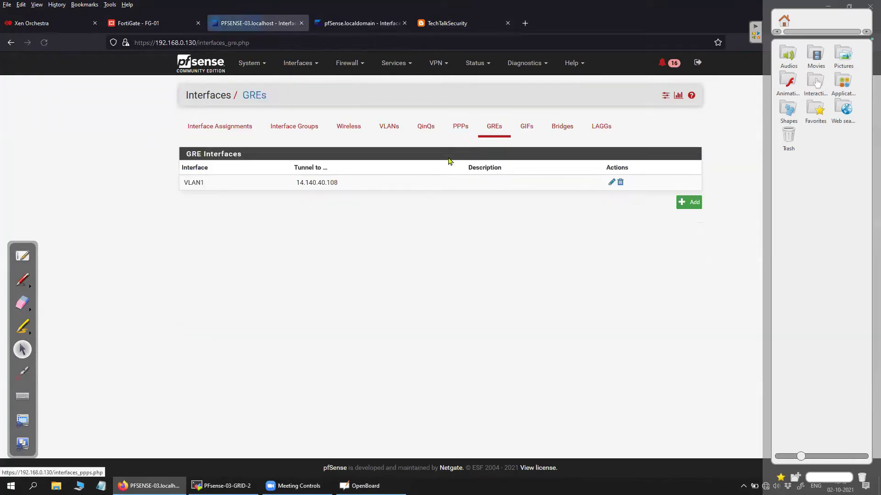
pyautogui.click(611, 182)
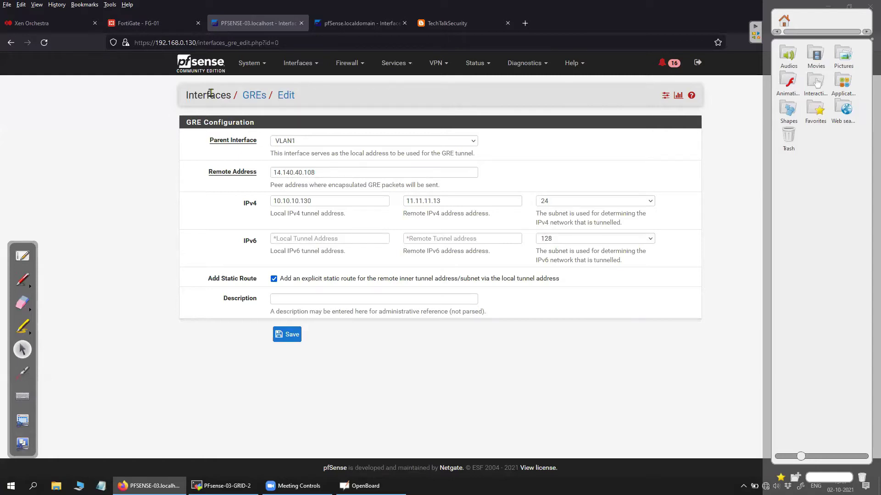
# - Return to the PFSENSE-03 dashboard and check the WAN, VLAN1, VLAN2 and OPT3 interface entries
pyautogui.click(205, 73)
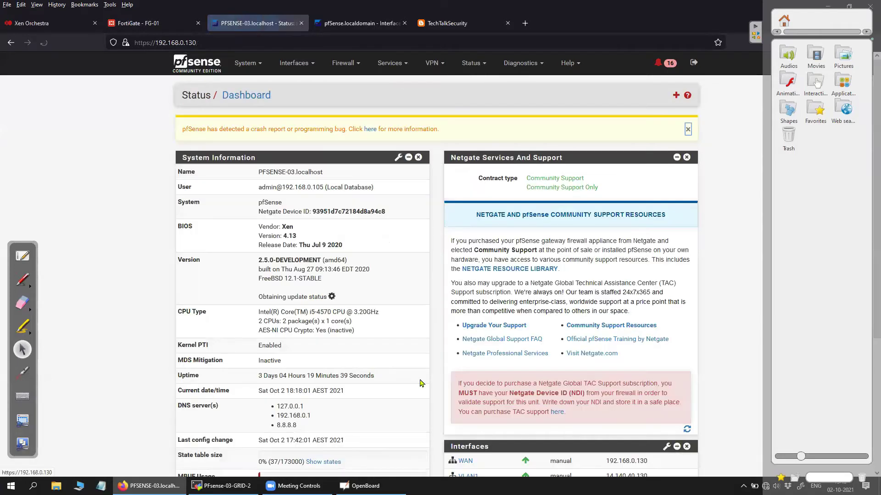
pyautogui.scroll(-2, 498, 393)
pyautogui.doubleClick(487, 387)
pyautogui.moveTo(457, 367); pyautogui.dragTo(458, 419)
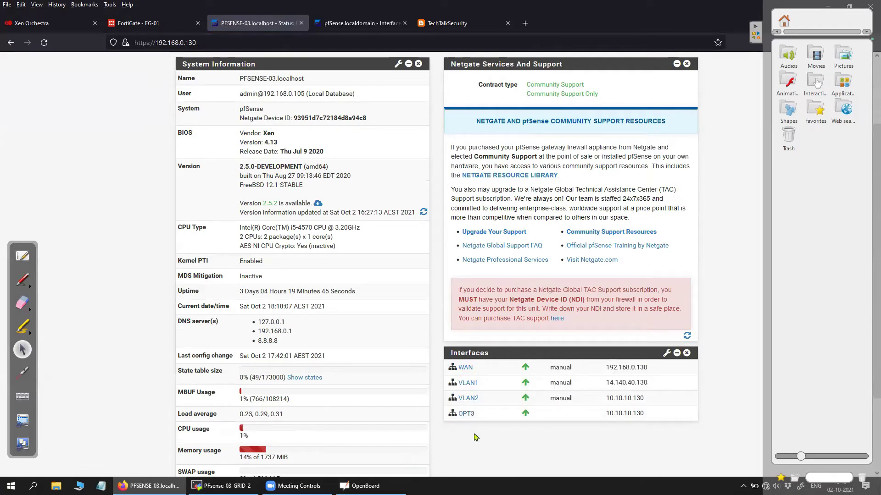
# - Reopen the VLAN1 GRE tunnel's configuration on PFSENSE-03 from the interface assignments and examine its parent interface and remote address
pyautogui.scroll(2, 374, 295)
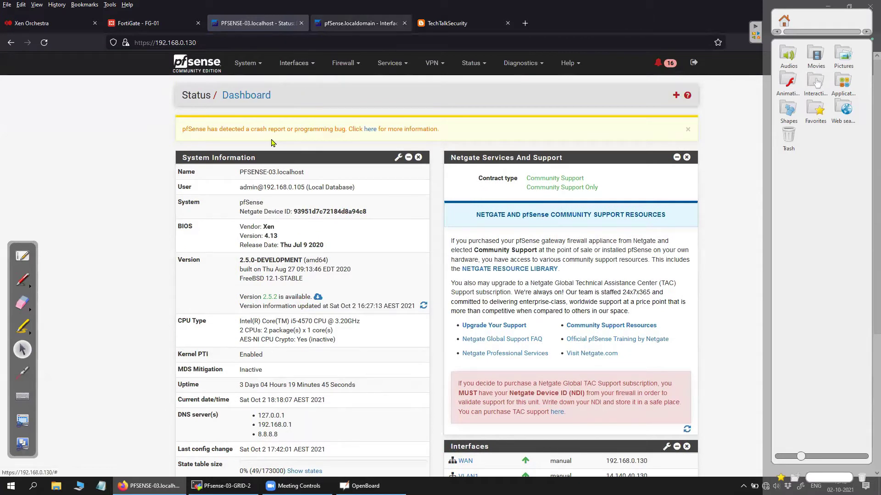
pyautogui.click(294, 63)
pyautogui.click(290, 84)
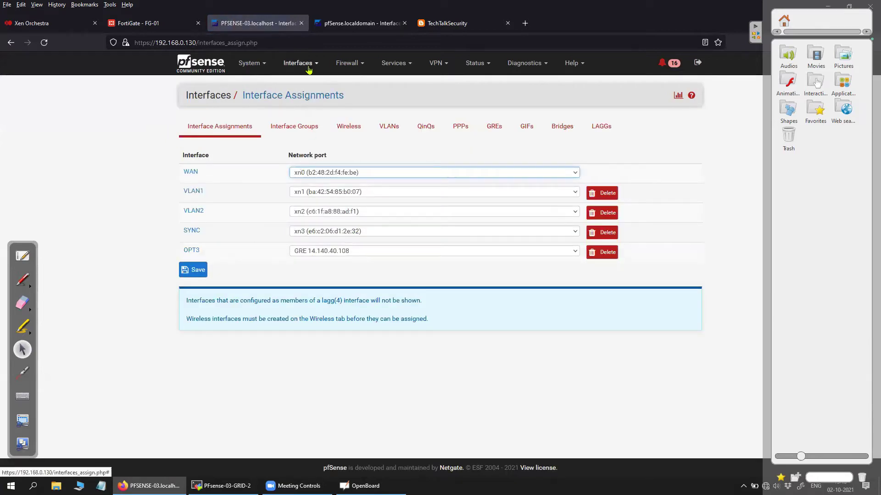
pyautogui.click(493, 126)
pyautogui.click(612, 183)
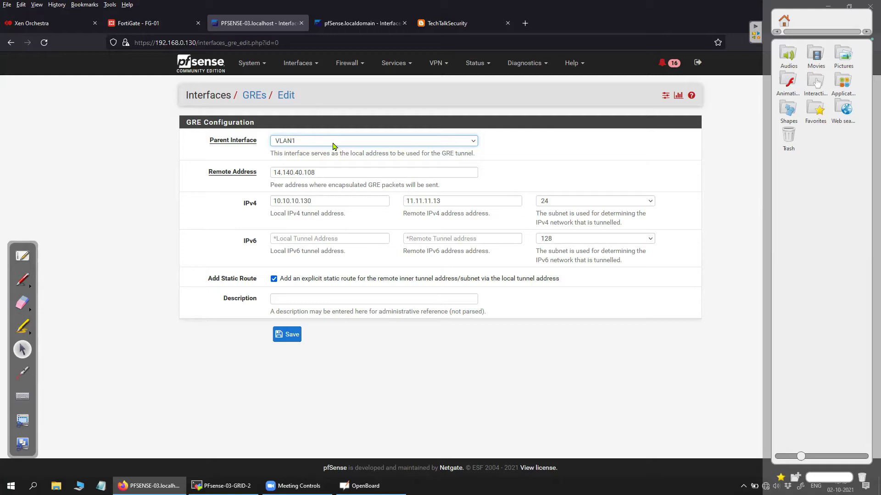
pyautogui.moveTo(327, 171); pyautogui.dragTo(270, 172)
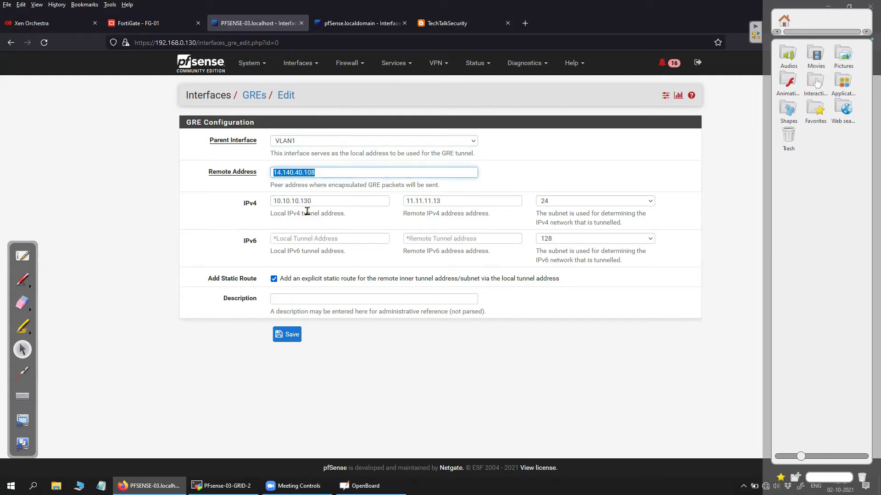
# - Examine the local and remote IPv4 tunnel addresses in the VLAN1 GRE configuration
pyautogui.moveTo(324, 201); pyautogui.dragTo(261, 203)
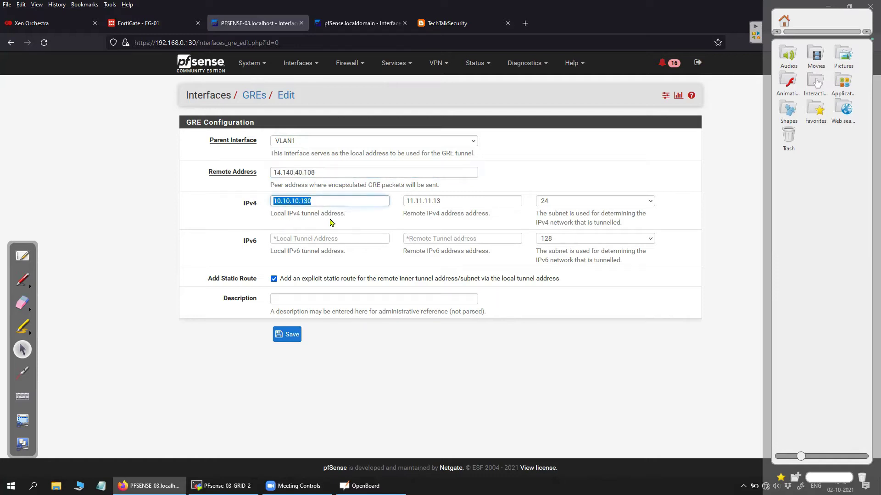
pyautogui.moveTo(352, 217); pyautogui.dragTo(271, 219)
pyautogui.click(277, 230)
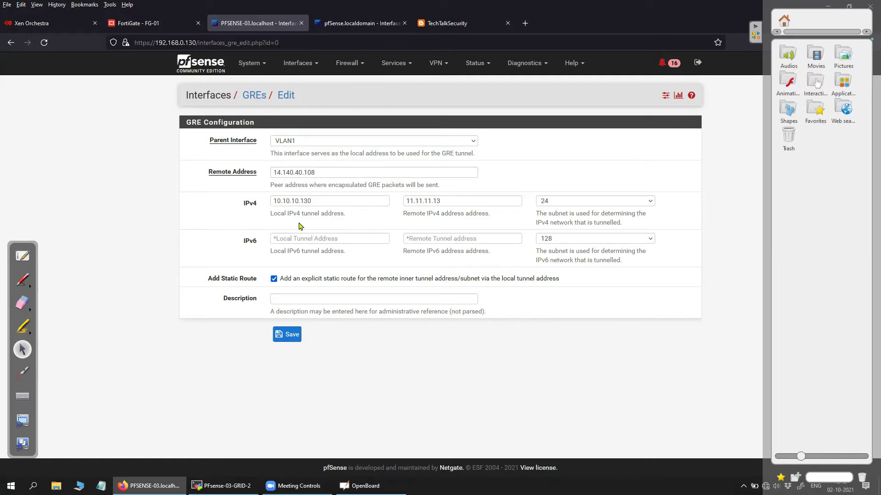
pyautogui.moveTo(356, 220); pyautogui.dragTo(270, 220)
pyautogui.click(242, 222)
pyautogui.moveTo(326, 201); pyautogui.dragTo(272, 201)
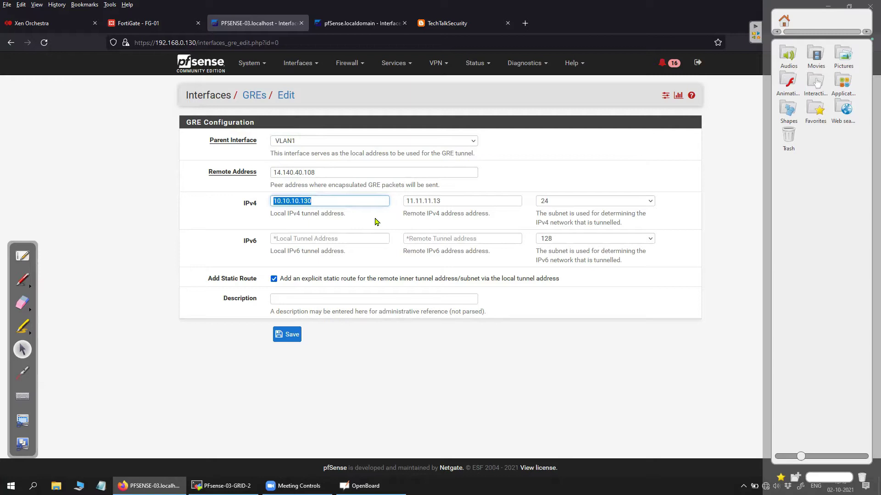
pyautogui.moveTo(456, 202); pyautogui.dragTo(404, 201)
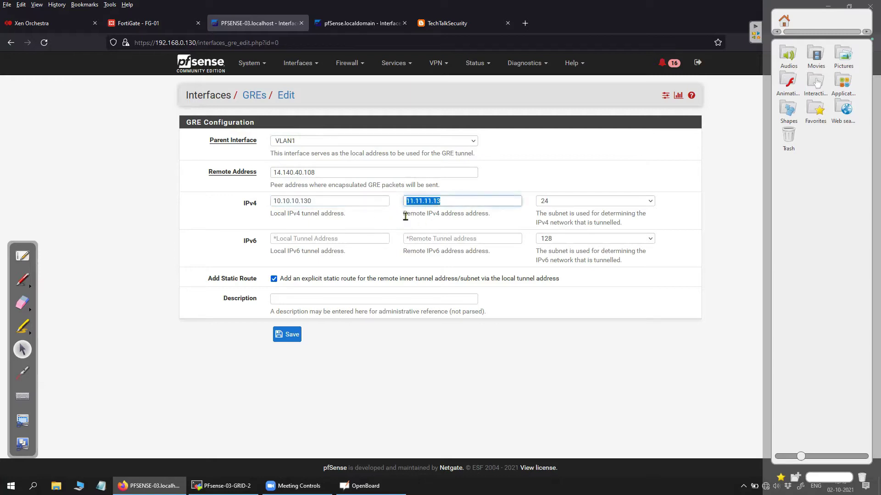
pyautogui.moveTo(329, 201); pyautogui.dragTo(261, 202)
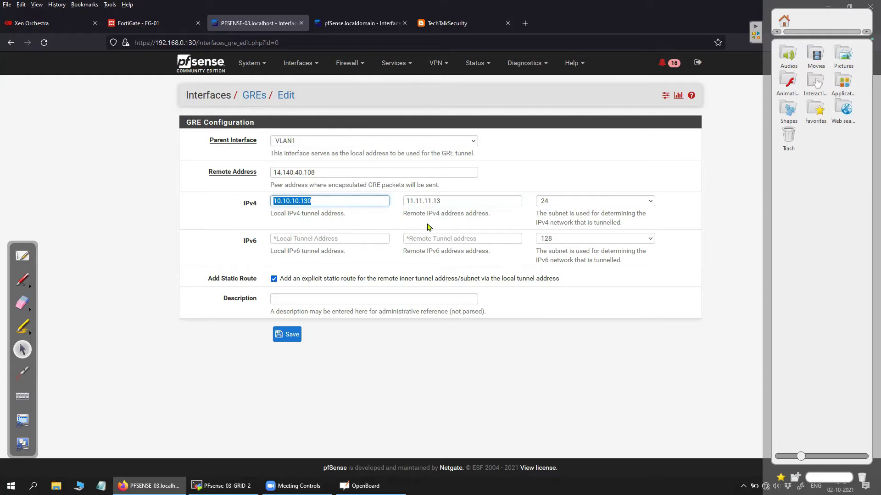
pyautogui.moveTo(448, 201); pyautogui.dragTo(399, 200)
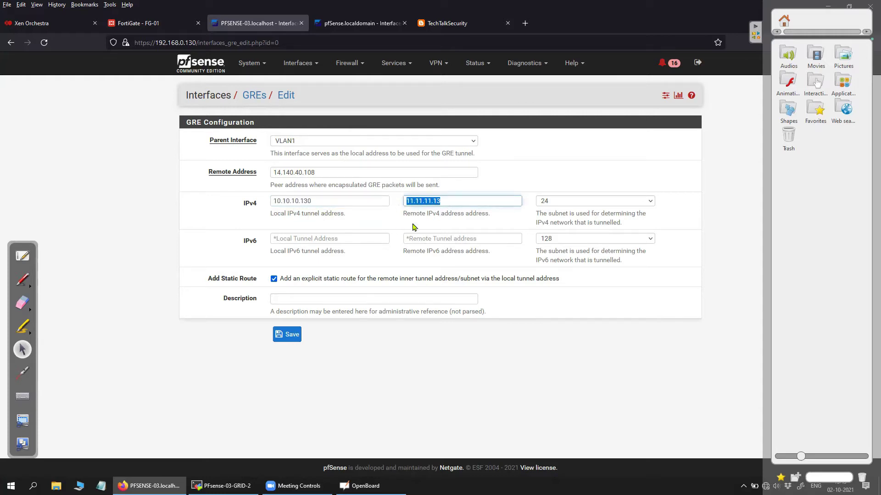
# - Check the network diagram on the TechTalkSecurity page and compare it with the remote and tunnel addresses in the GRE configuration
pyautogui.click(468, 28)
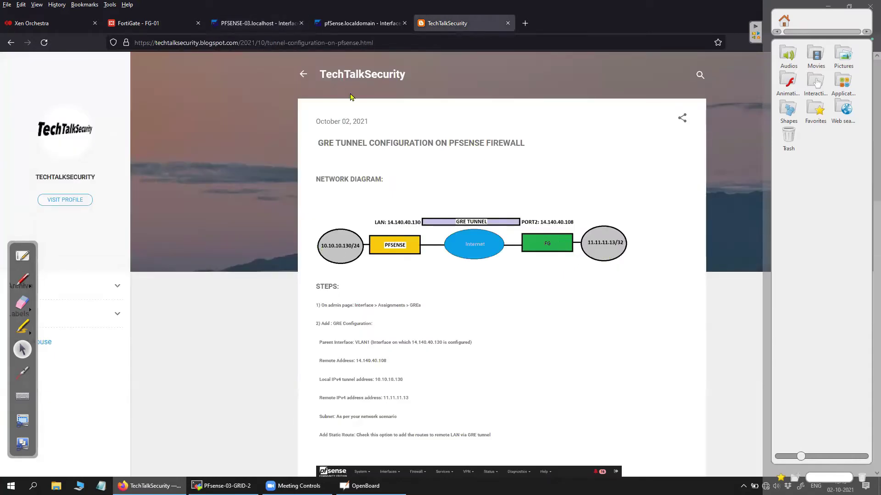
pyautogui.click(258, 23)
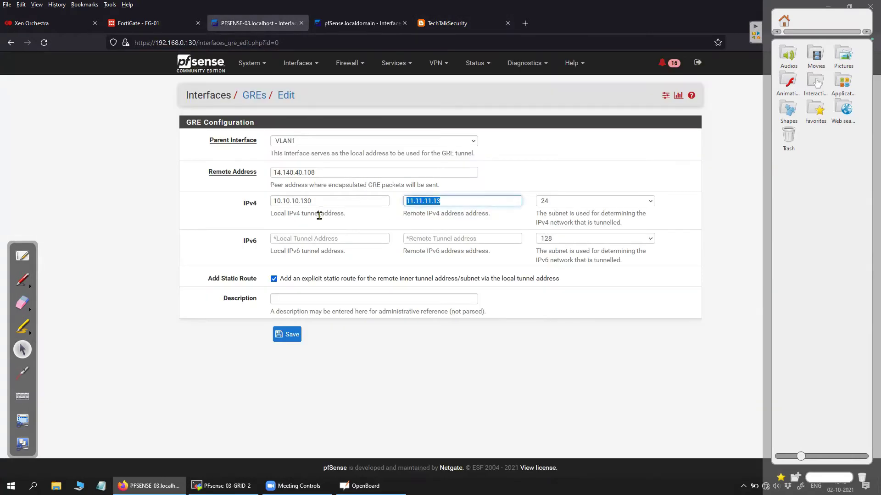
pyautogui.moveTo(325, 202); pyautogui.dragTo(250, 203)
pyautogui.moveTo(456, 202); pyautogui.dragTo(385, 203)
pyautogui.moveTo(335, 175); pyautogui.dragTo(271, 173)
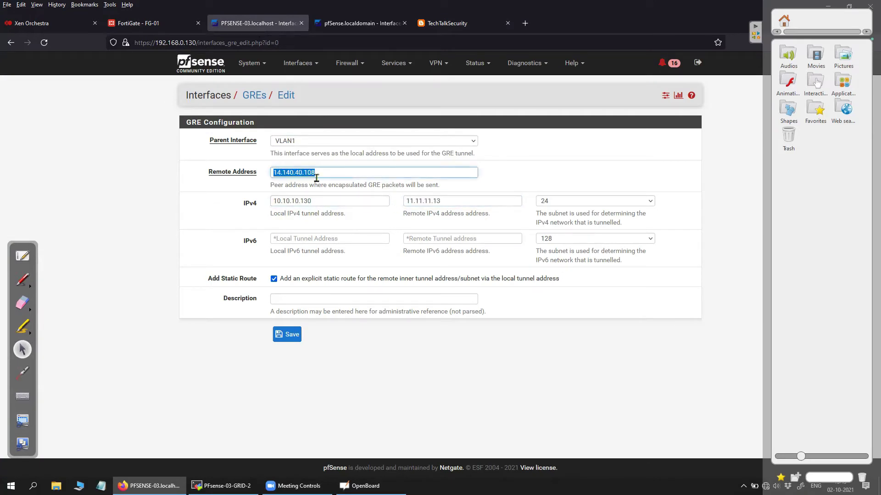
pyautogui.moveTo(325, 202); pyautogui.dragTo(260, 205)
pyautogui.moveTo(466, 202); pyautogui.dragTo(405, 201)
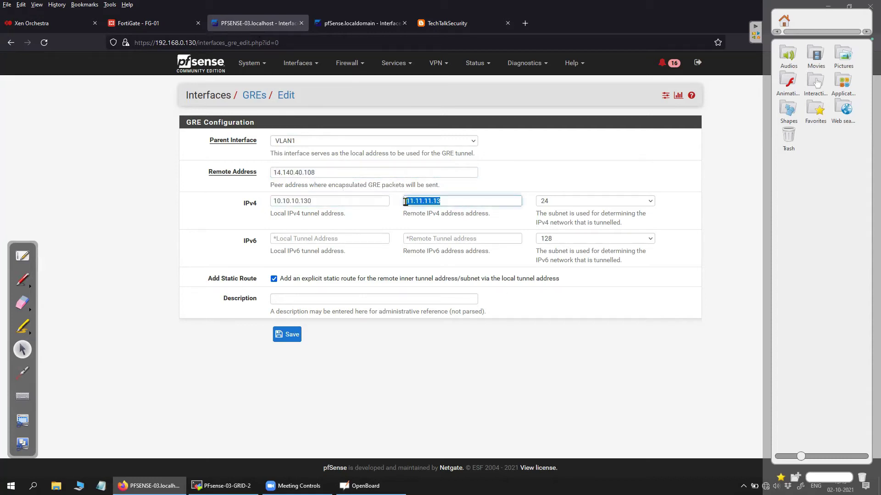
# - Review the available IPv4 subnet sizes and the Add Static Route option of the GRE tunnel without changing either setting
pyautogui.click(568, 204)
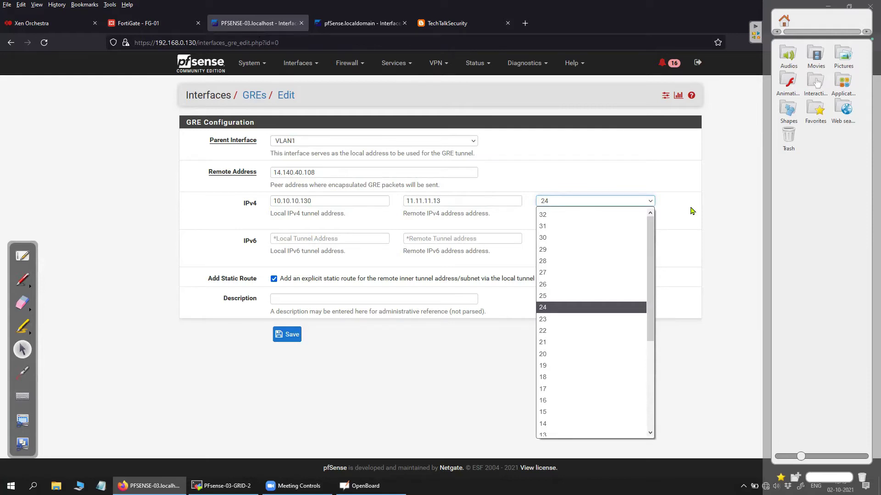
pyautogui.click(692, 211)
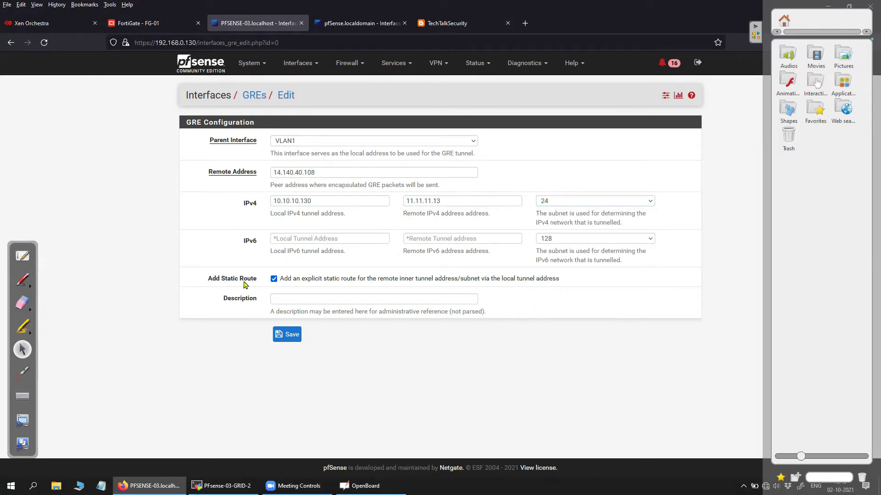
pyautogui.moveTo(209, 281); pyautogui.dragTo(259, 281)
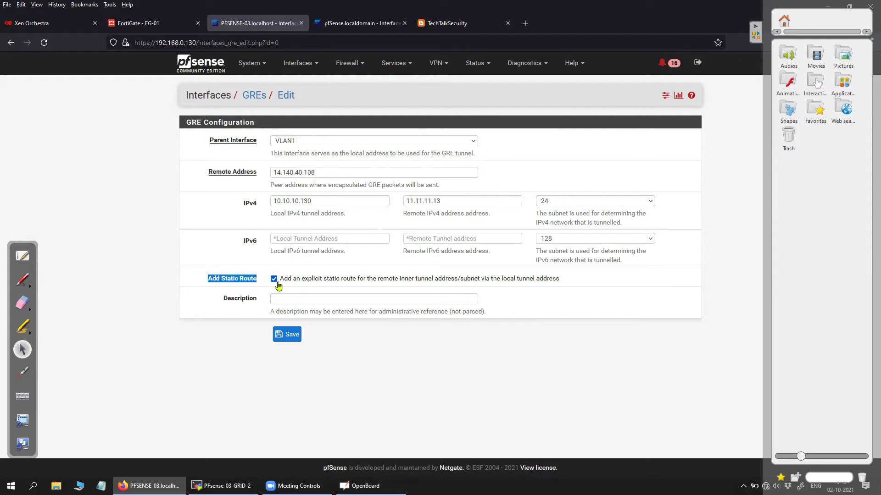
pyautogui.click(263, 281)
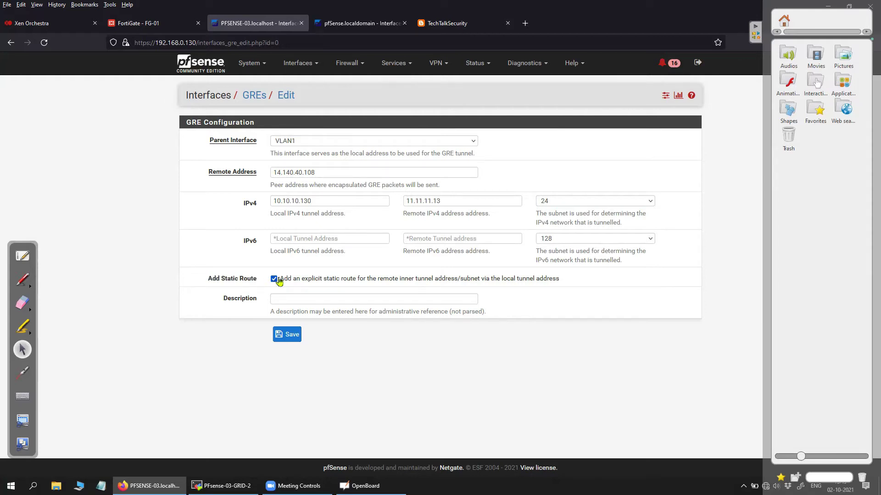
pyautogui.moveTo(281, 281); pyautogui.dragTo(554, 284)
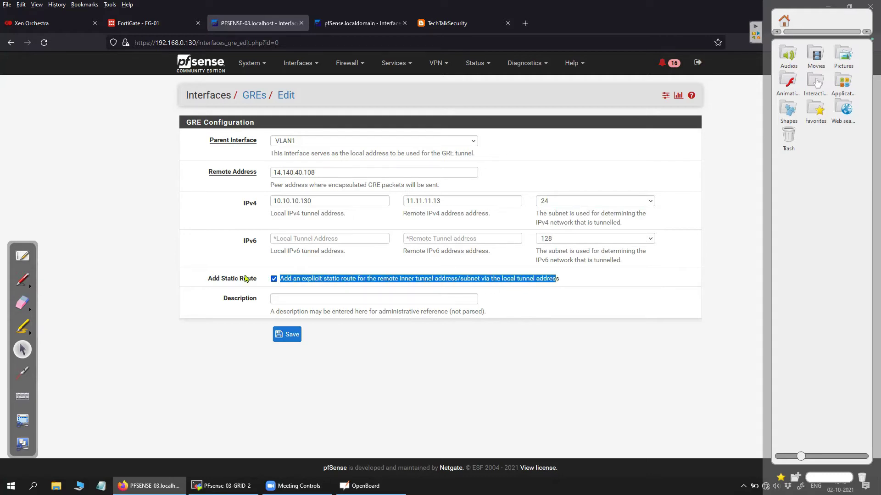
pyautogui.click(508, 333)
pyautogui.moveTo(281, 283); pyautogui.dragTo(559, 283)
pyautogui.click(536, 307)
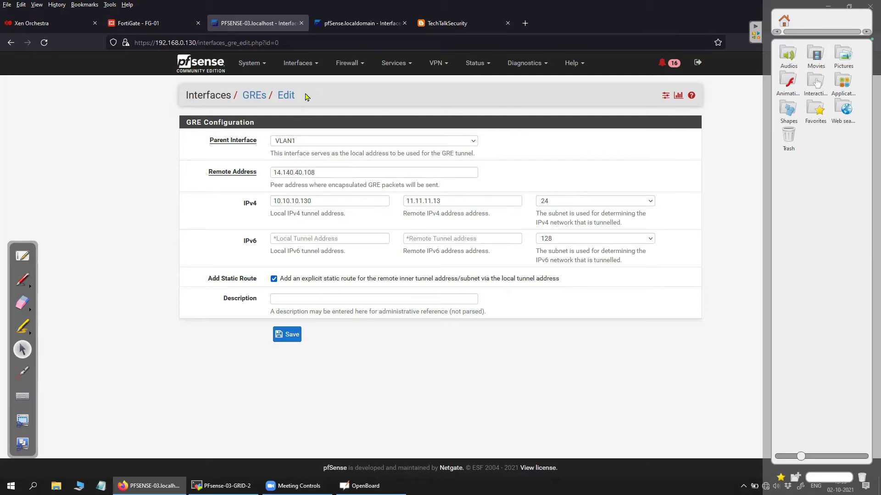
# - Open the routing gateways on PFSENSE-03 and examine the OPT3_TUNNELV4 gateway's name, interface and gateway address
pyautogui.click(347, 64)
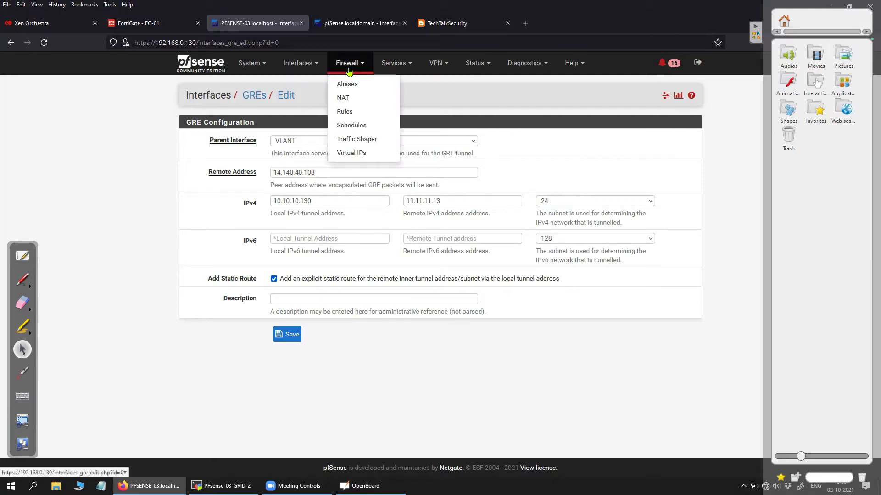
pyautogui.click(296, 71)
pyautogui.click(256, 68)
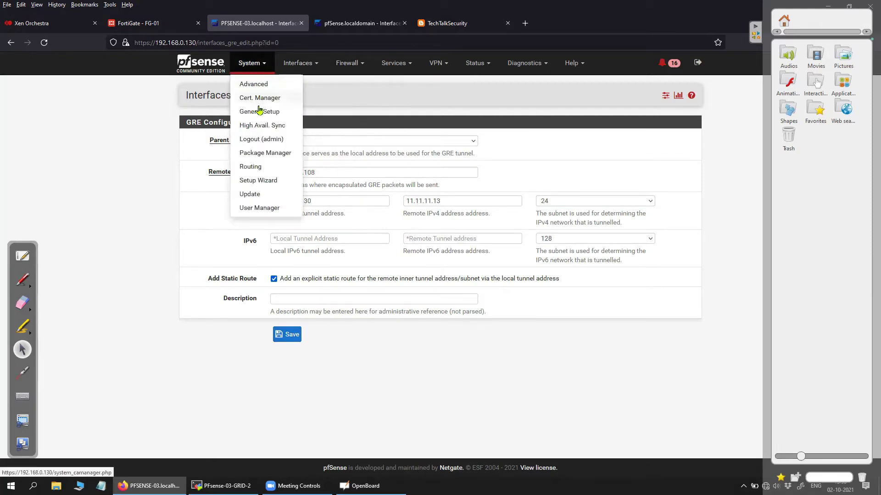
pyautogui.click(264, 167)
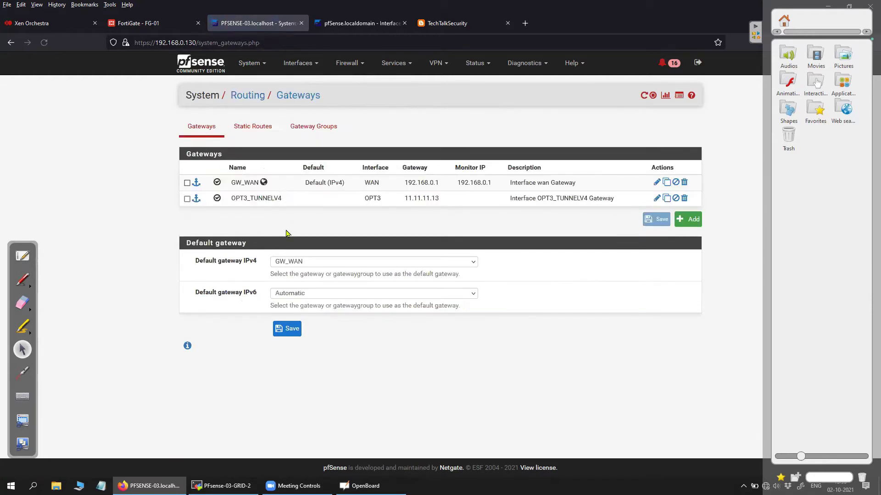
pyautogui.moveTo(282, 199); pyautogui.dragTo(231, 200)
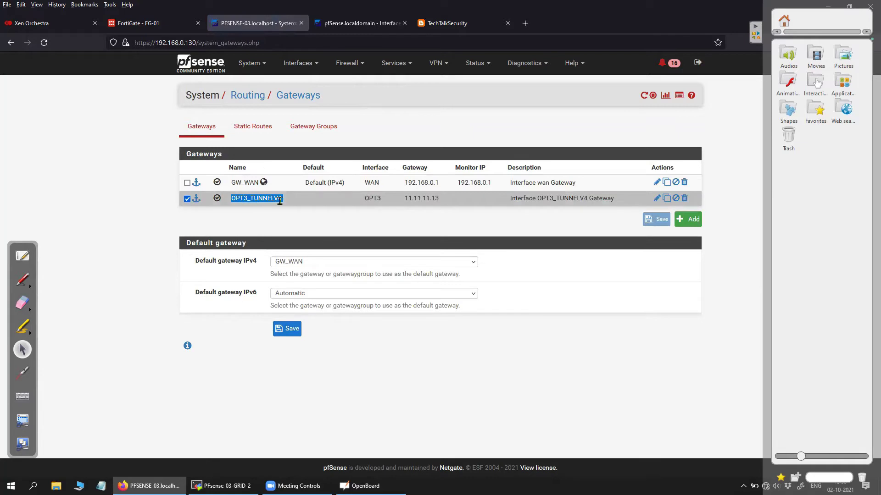
pyautogui.moveTo(443, 201); pyautogui.dragTo(403, 202)
pyautogui.click(443, 203)
pyautogui.click(510, 210)
pyautogui.moveTo(298, 202); pyautogui.dragTo(231, 199)
pyautogui.click(394, 214)
pyautogui.moveTo(384, 201); pyautogui.dragTo(352, 202)
# - Open the interface assignments and check which network port OPT3 is assigned to
pyautogui.moveTo(299, 64)
pyautogui.click(303, 85)
pyautogui.moveTo(208, 254); pyautogui.dragTo(181, 252)
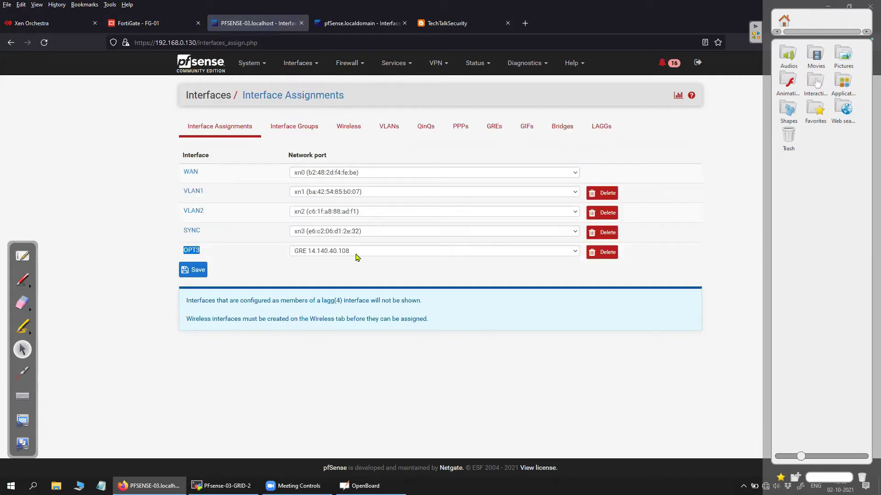
pyautogui.click(265, 260)
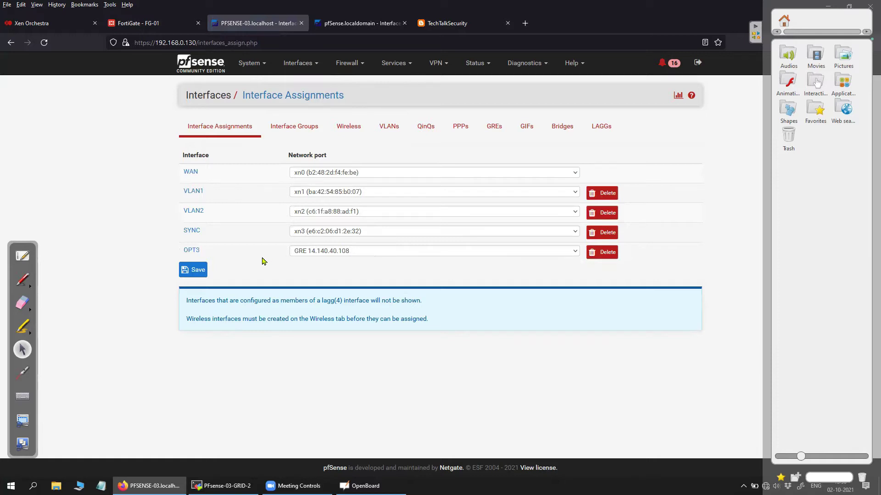
# - Return to the PFSENSE-03 dashboard and check the OPT3 entry in the interface list
pyautogui.click(194, 67)
pyautogui.scroll(-1, 477, 407)
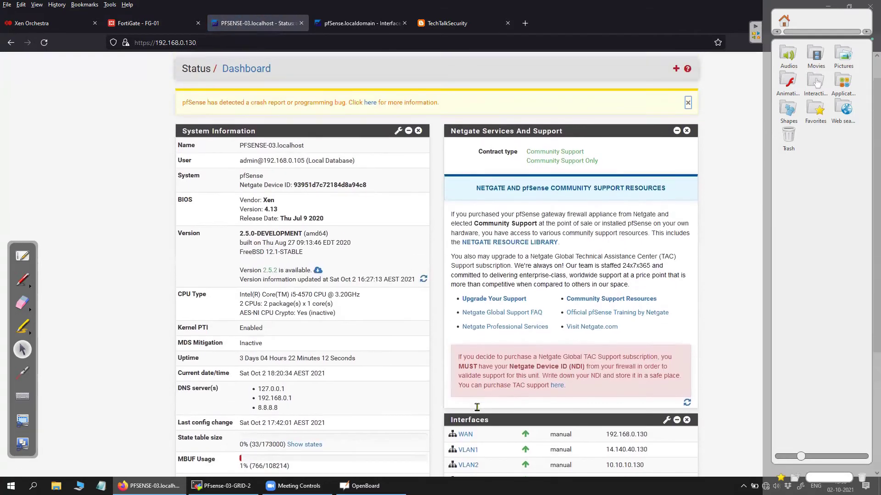
pyautogui.scroll(-3, 477, 407)
pyautogui.moveTo(479, 321); pyautogui.dragTo(462, 324)
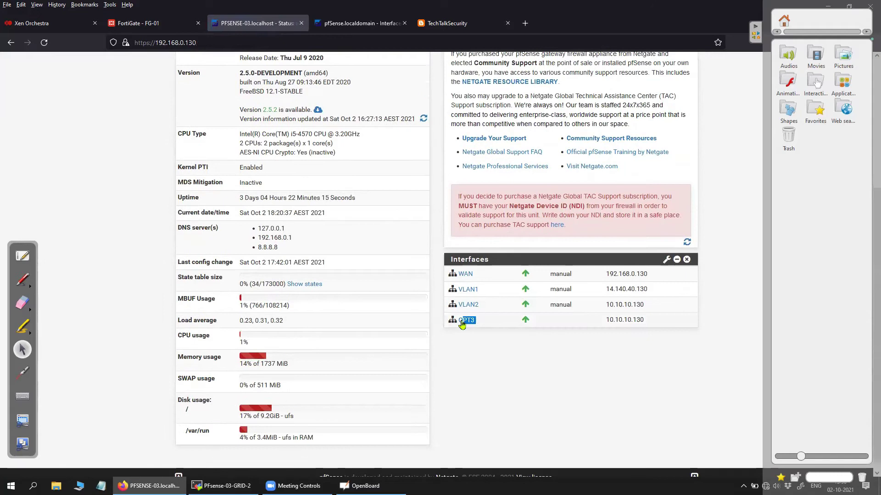
pyautogui.click(379, 345)
pyautogui.scroll(4, 244, 294)
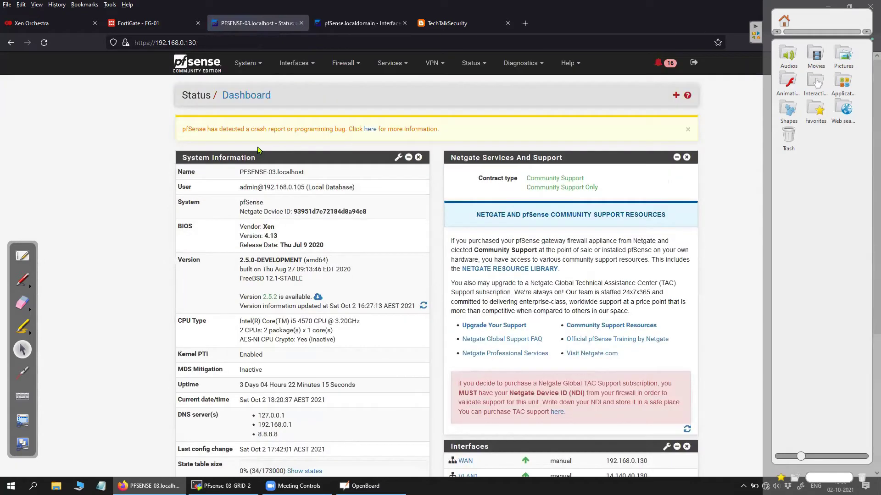
# - Go through the interface assignments to the GRE list and open the VLAN1 tunnel's settings for another review
pyautogui.click(297, 64)
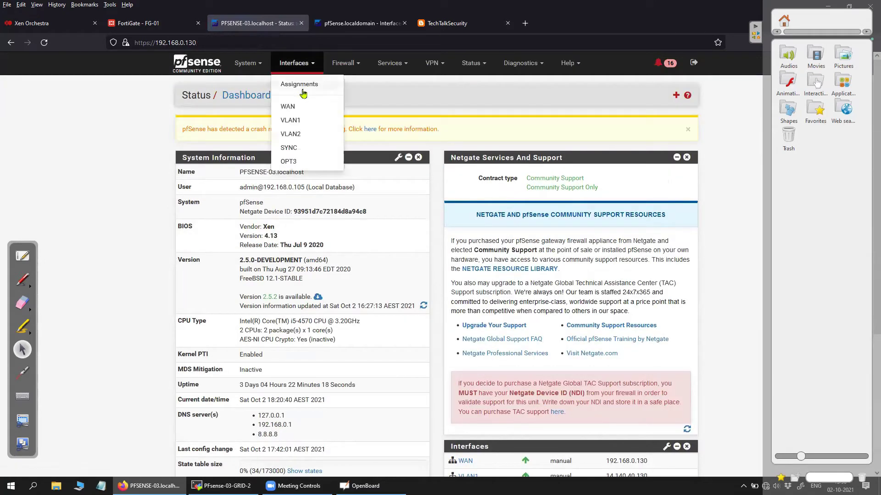
pyautogui.click(316, 85)
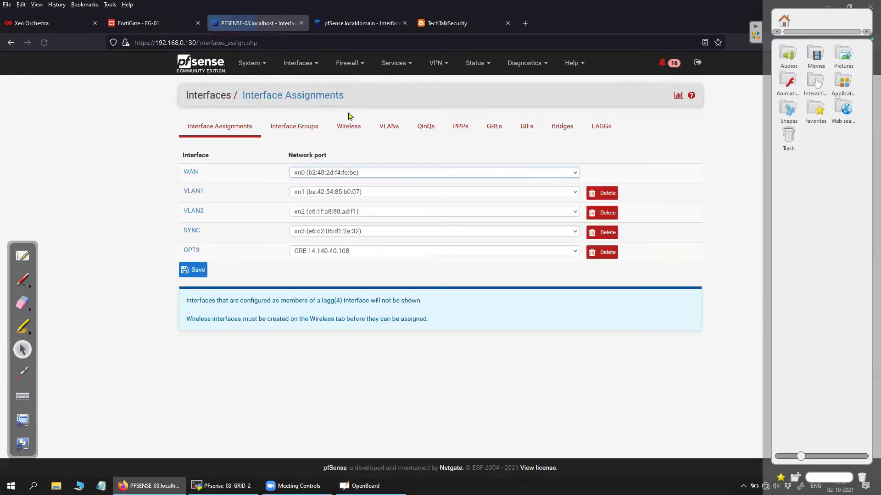
pyautogui.click(498, 135)
pyautogui.click(611, 183)
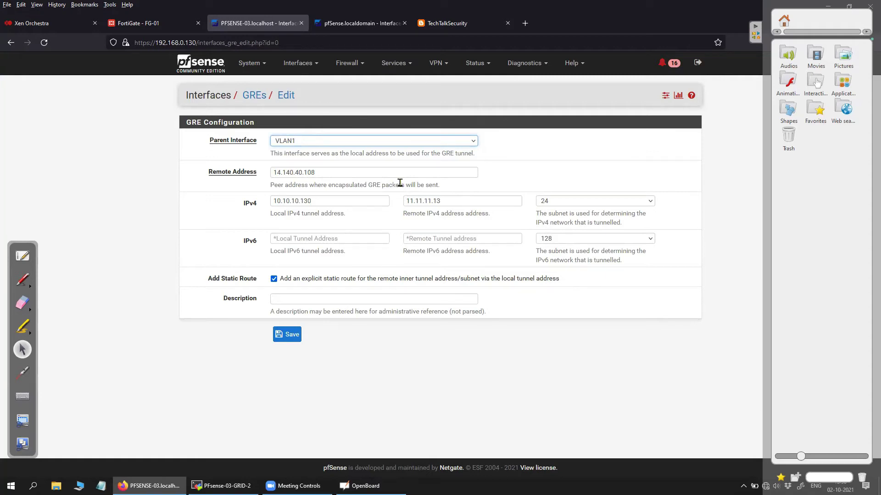
# - Switch to the pfSense.localdomain firewall's dashboard and check its WAN and LAN interface entries and the WAN address
pyautogui.click(345, 27)
pyautogui.click(217, 69)
pyautogui.scroll(-3, 477, 339)
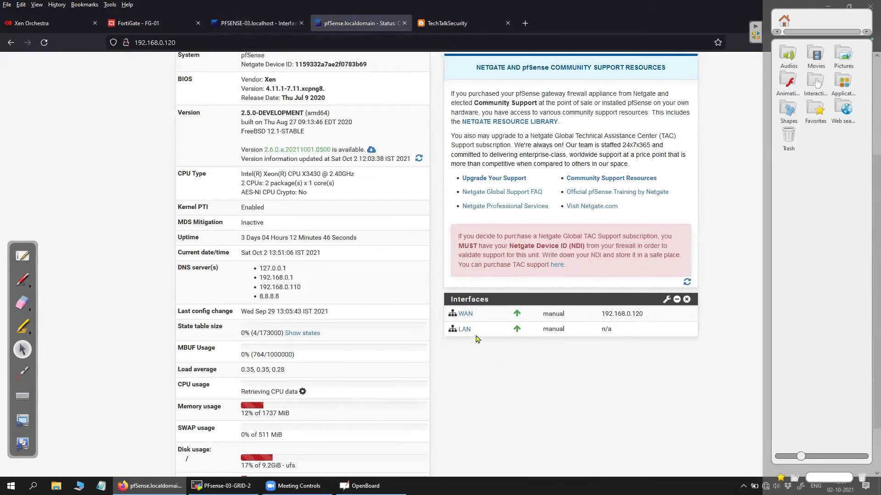
pyautogui.moveTo(478, 315); pyautogui.dragTo(457, 315)
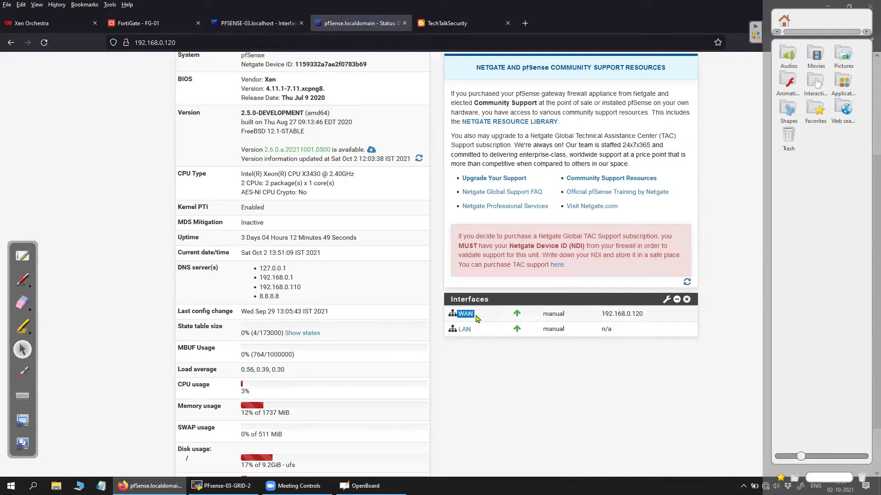
pyautogui.moveTo(597, 314); pyautogui.dragTo(657, 322)
pyautogui.click(554, 444)
pyautogui.scroll(3, 487, 376)
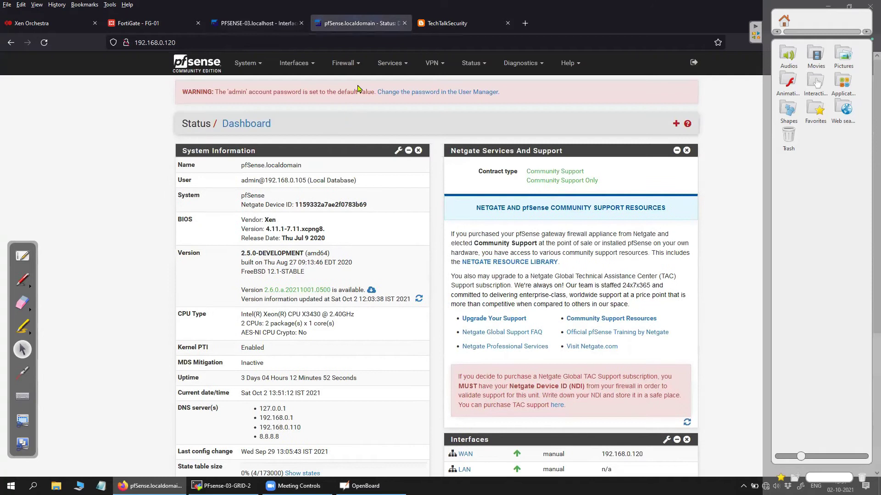
# - Start a new GRE tunnel with WAN as the parent interface and 192.168.0.1 as the remote address
pyautogui.click(353, 67)
pyautogui.click(389, 66)
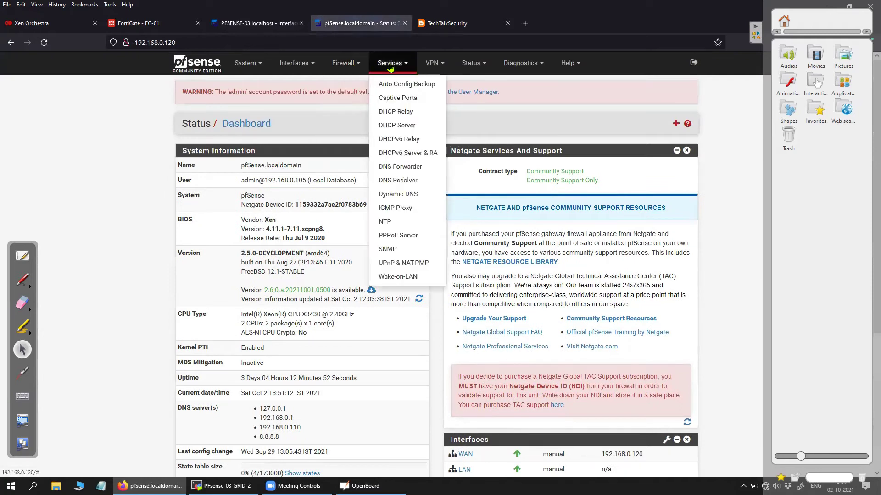
pyautogui.click(352, 67)
pyautogui.click(296, 65)
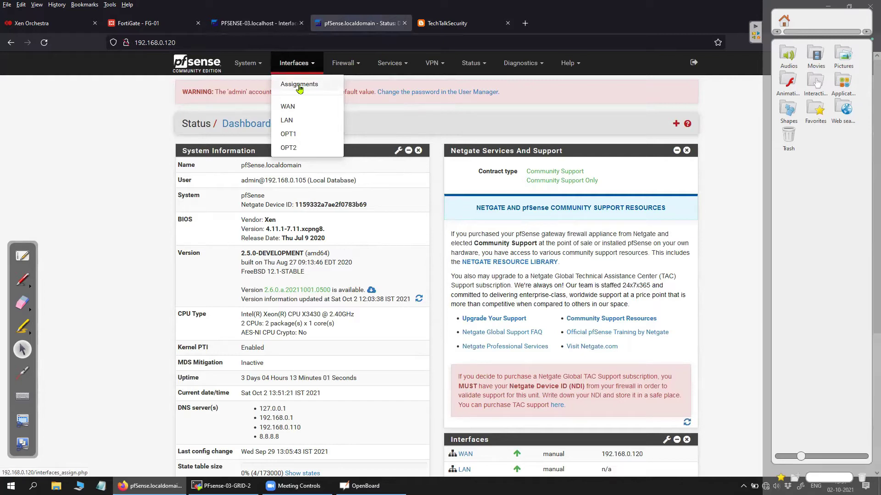
pyautogui.click(299, 89)
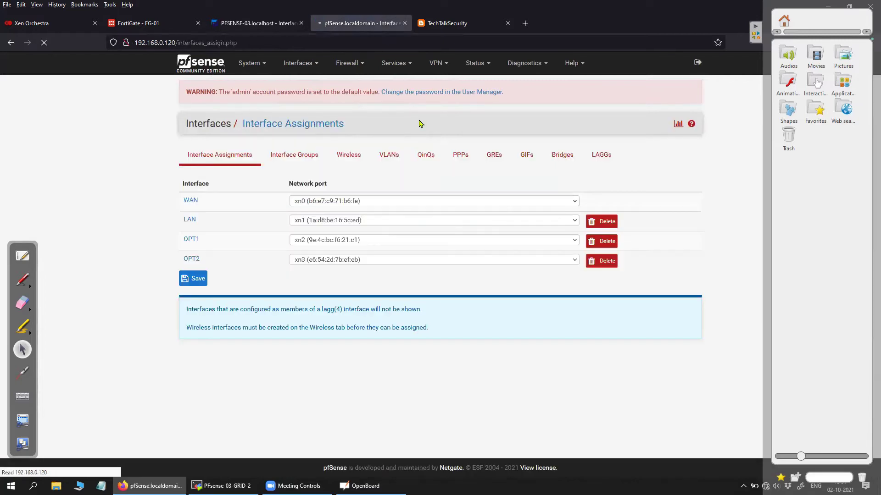
pyautogui.click(489, 157)
pyautogui.click(695, 215)
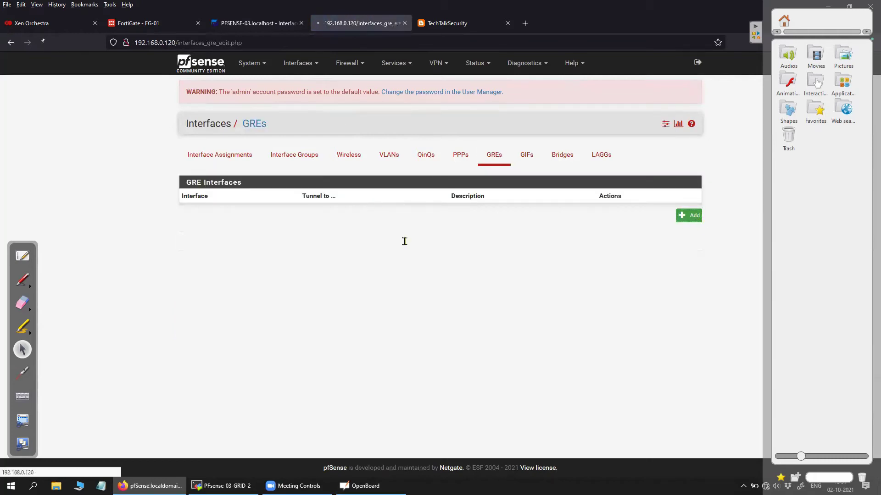
pyautogui.click(307, 173)
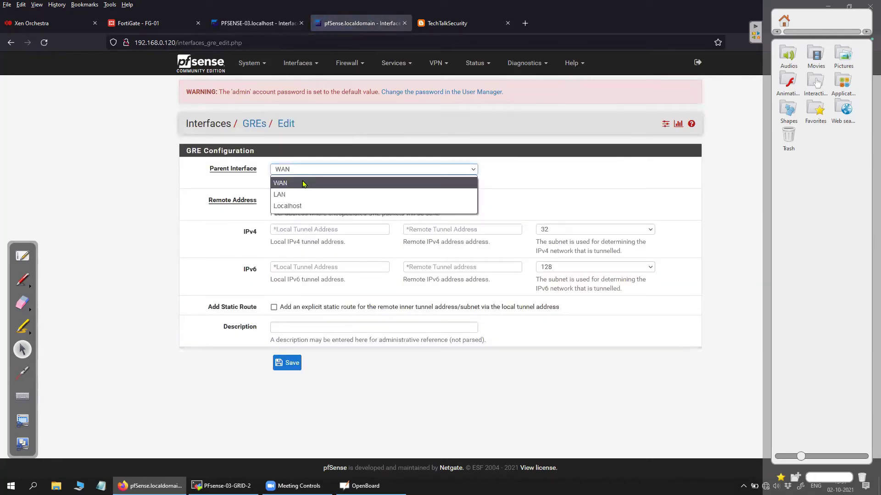
pyautogui.click(303, 183)
pyautogui.click(295, 201)
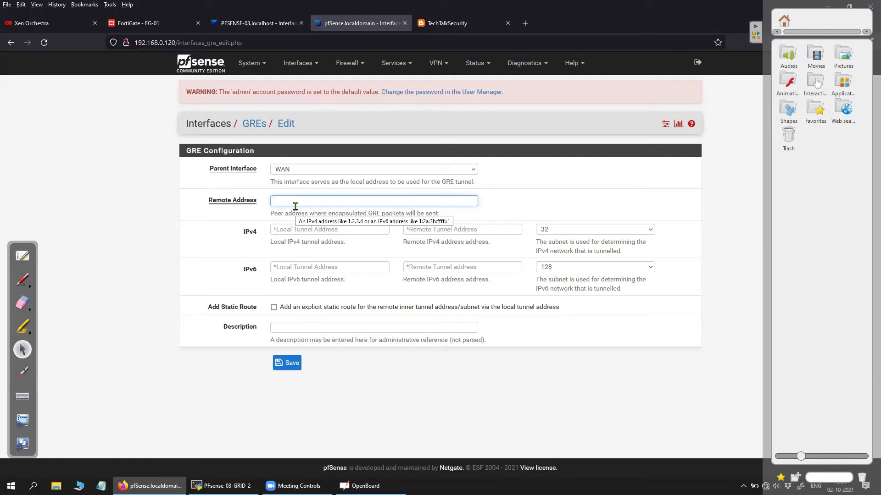
pyautogui.write('192.168.0.1')
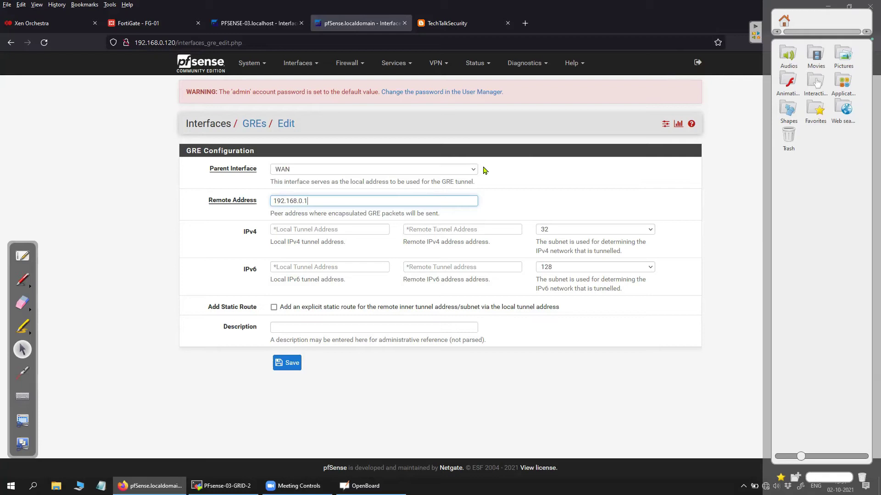
# - Set the local IPv4 tunnel address to 1.1.1.1 and the remote one to 2.2.2.2, enable the explicit static route, and save the tunnel
pyautogui.click(330, 230)
pyautogui.write('1.1.1.1')
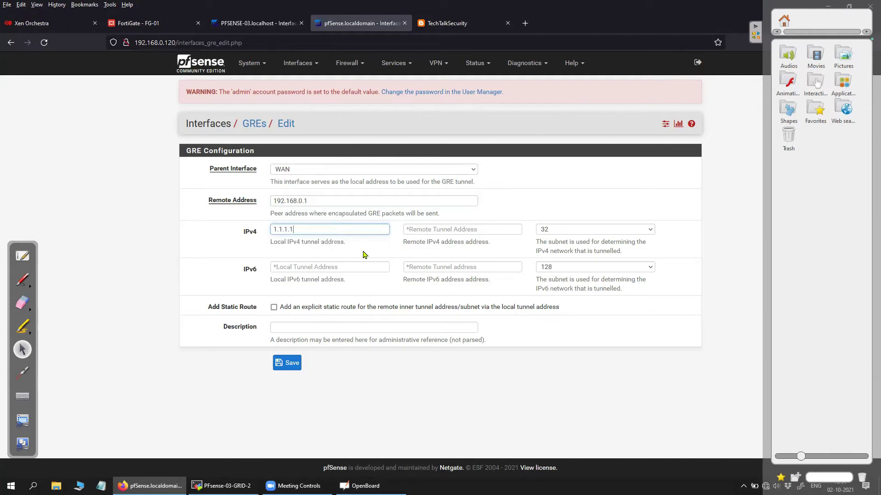
pyautogui.click(422, 229)
pyautogui.write('2.2.2.2')
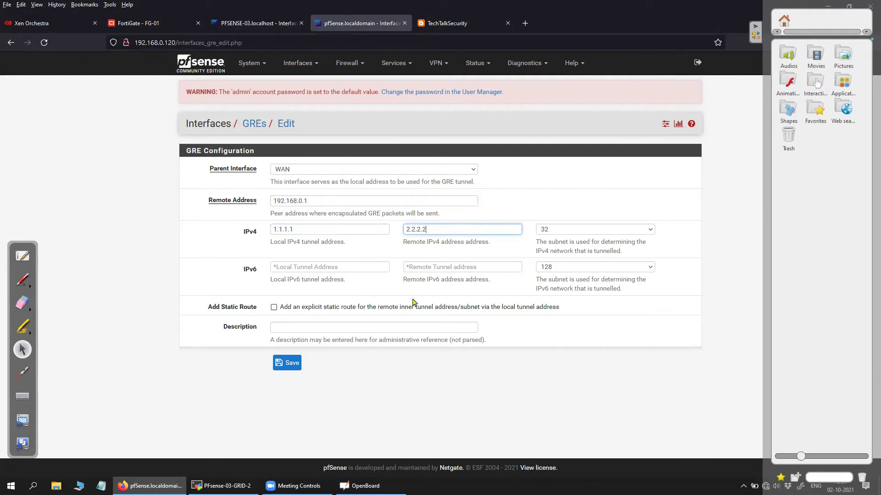
pyautogui.click(274, 308)
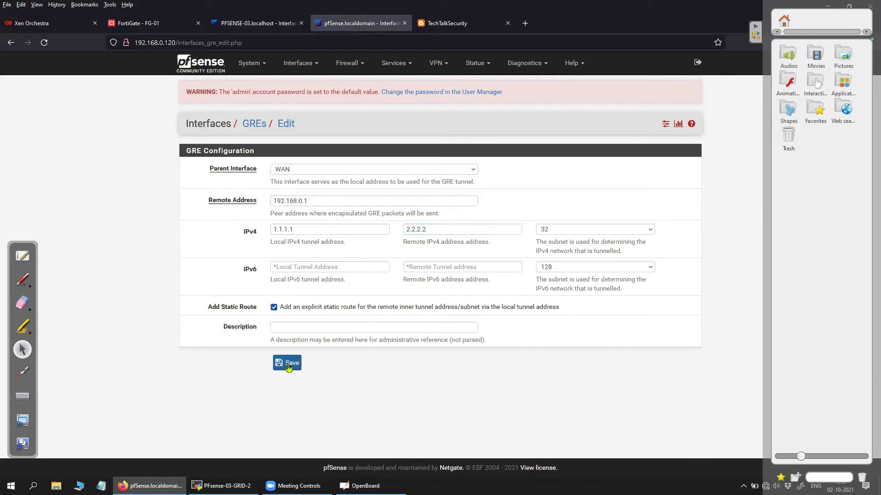
pyautogui.click(288, 365)
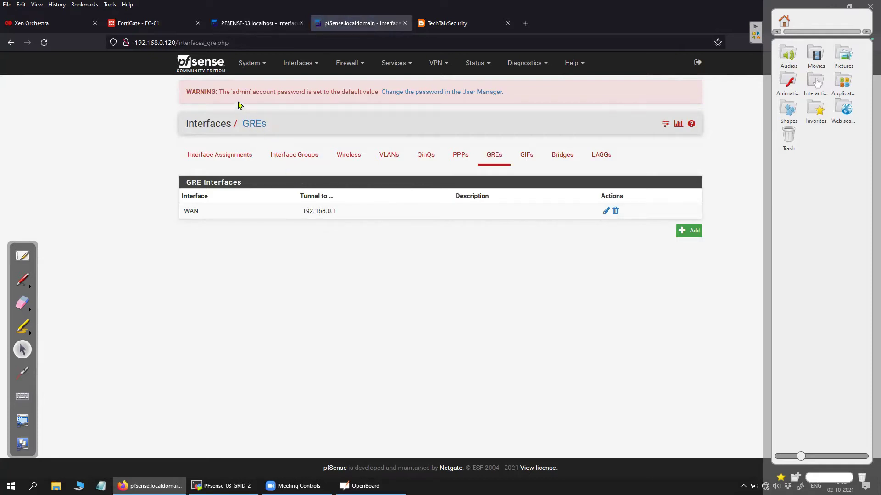
# - Return to the dashboard and check whether the new GRE tunnel is listed among the interfaces
pyautogui.click(214, 69)
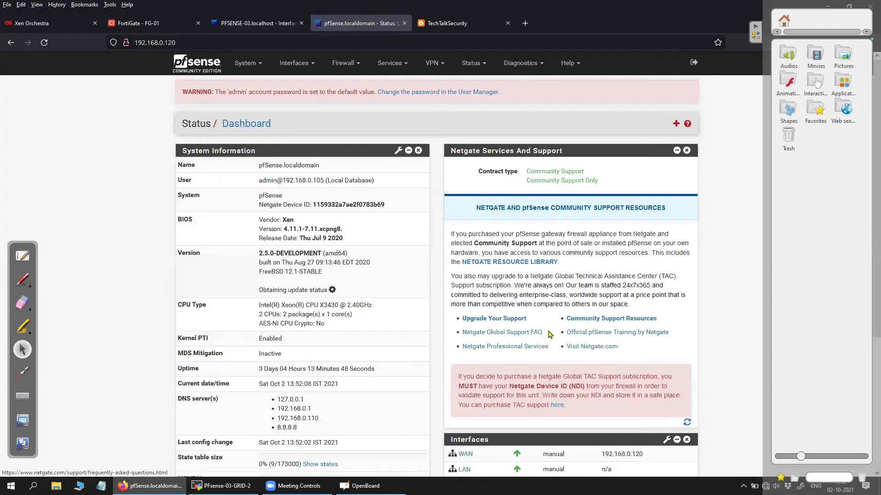
pyautogui.scroll(-2, 550, 334)
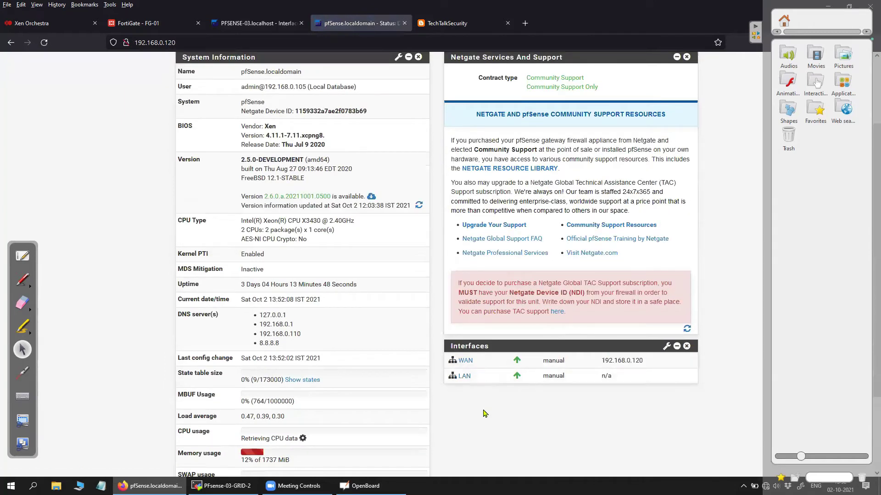
pyautogui.scroll(2, 330, 278)
# - Add the available GRE 192.168.0.1 network port as an interface in the interface assignments and save them
pyautogui.click(293, 63)
pyautogui.click(294, 84)
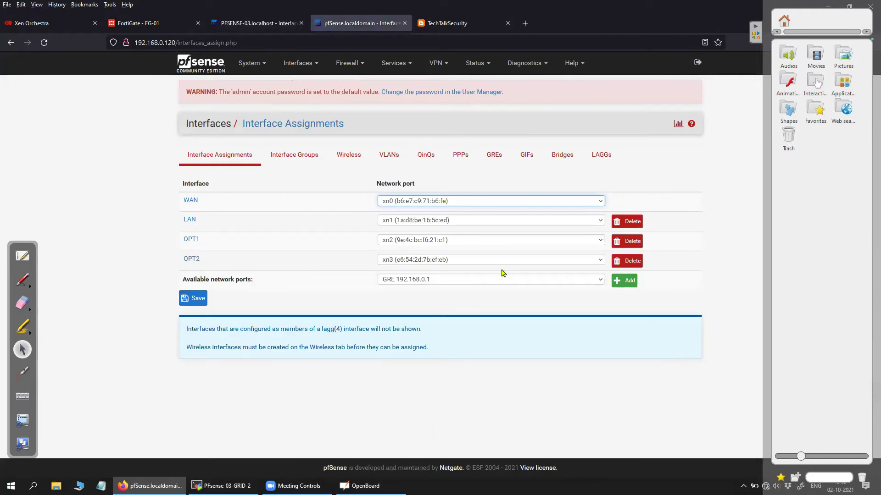
pyautogui.moveTo(201, 280); pyautogui.dragTo(252, 286)
pyautogui.click(575, 295)
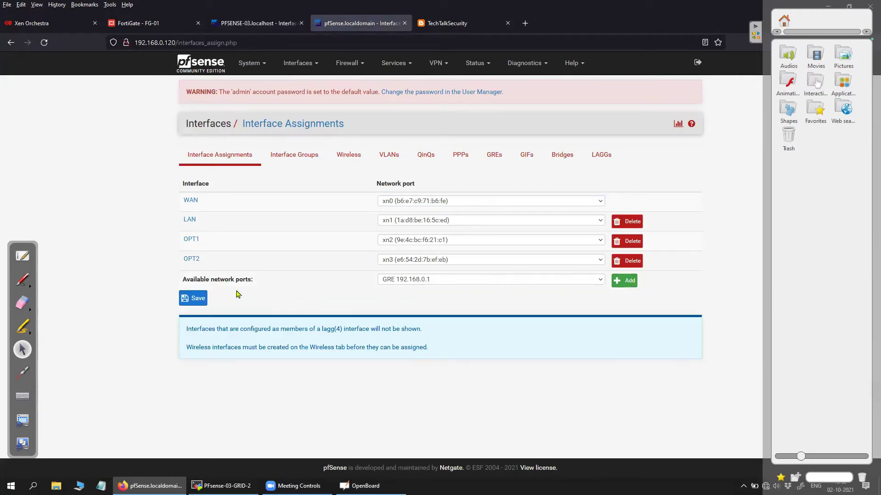
pyautogui.moveTo(258, 281); pyautogui.dragTo(182, 281)
pyautogui.click(356, 299)
pyautogui.click(624, 281)
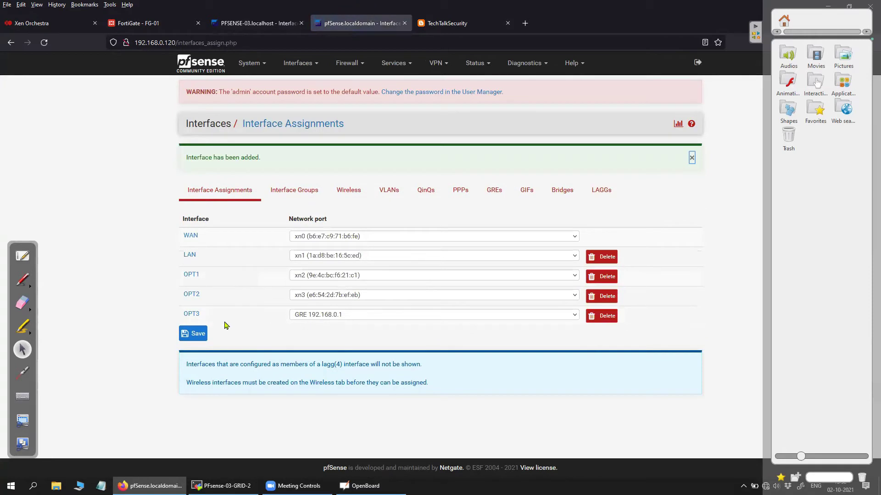
pyautogui.moveTo(218, 319); pyautogui.dragTo(174, 314)
pyautogui.click(202, 337)
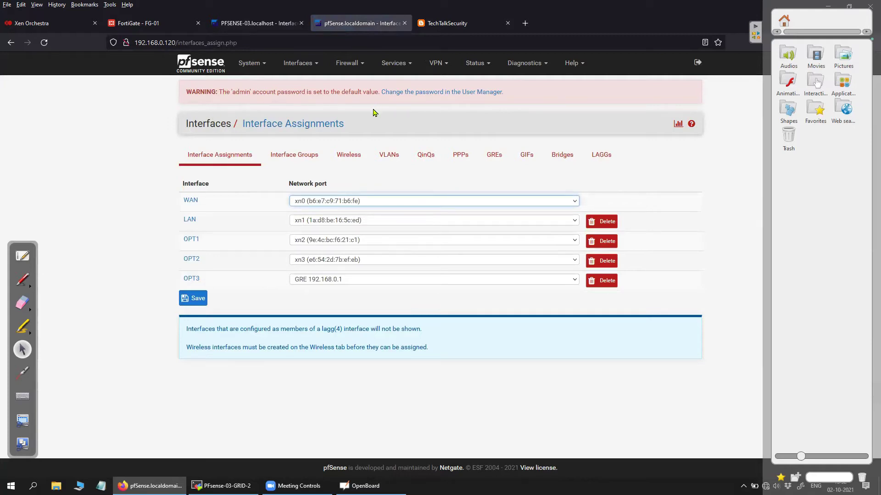
# - Check the dashboard's interface list for the added GRE interface and reload the page
pyautogui.click(201, 65)
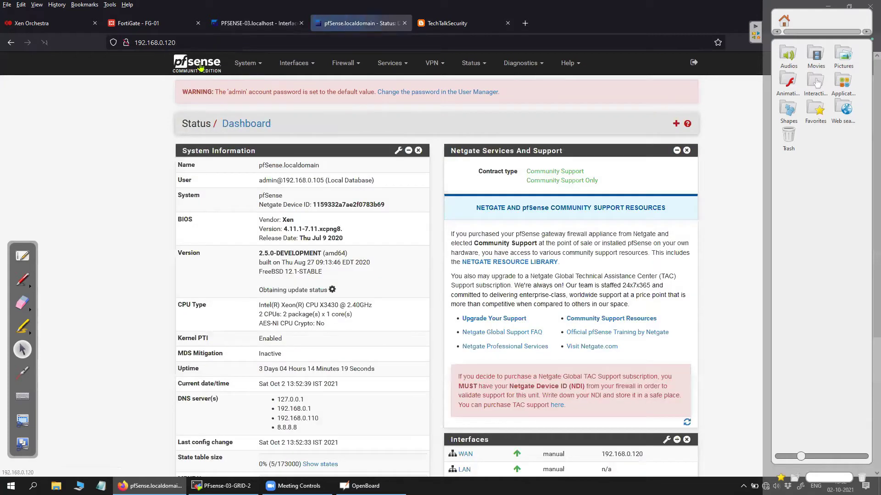
pyautogui.scroll(-3, 459, 363)
pyautogui.scroll(-2, 468, 348)
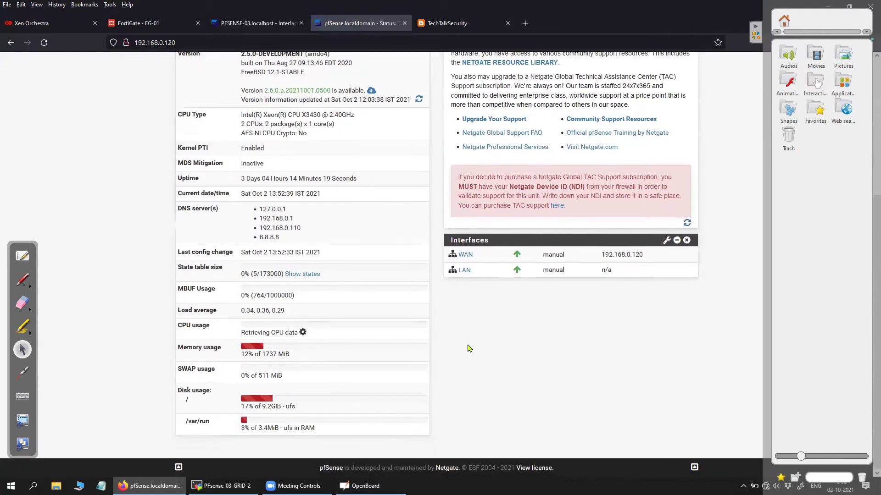
pyautogui.scroll(5, 468, 345)
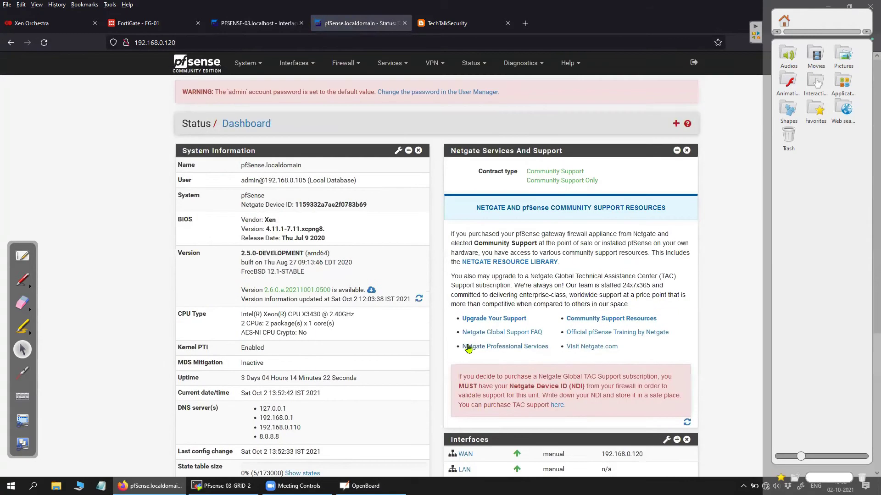
pyautogui.click(44, 42)
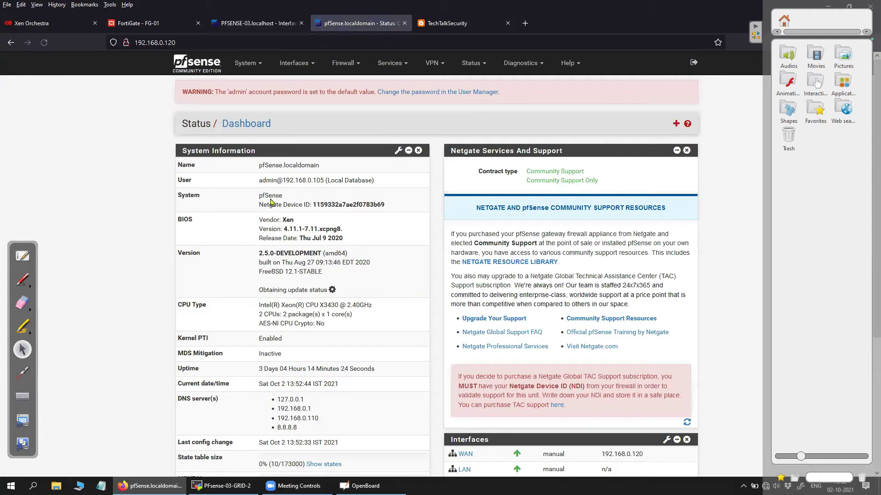
# - Review the interface assignments and open the WAN GRE tunnel's settings to check its configuration
pyautogui.click(285, 66)
pyautogui.click(284, 82)
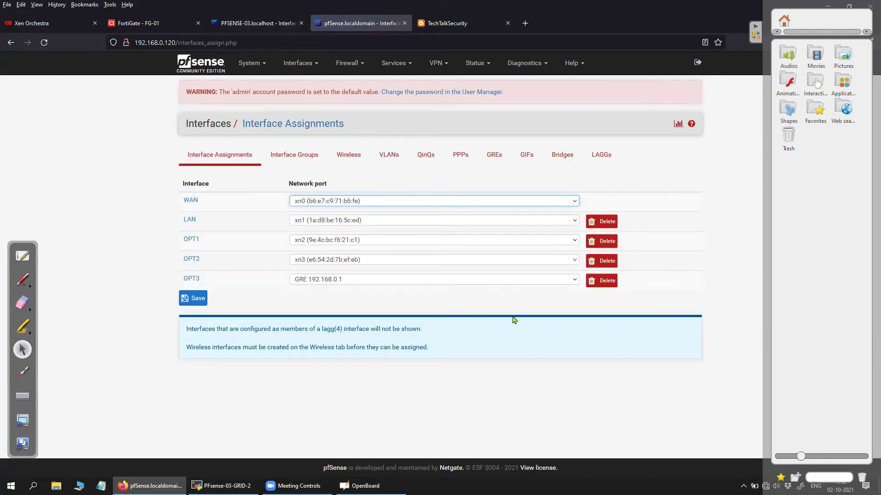
pyautogui.click(375, 301)
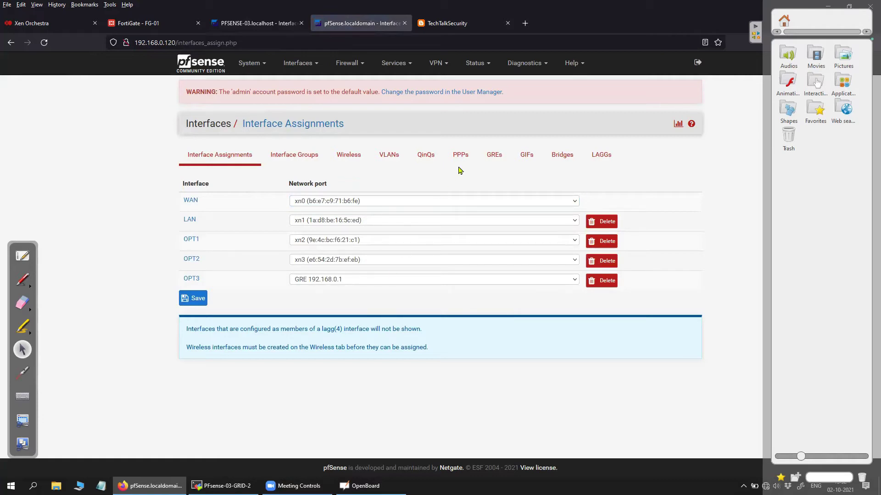
pyautogui.click(493, 156)
pyautogui.click(606, 212)
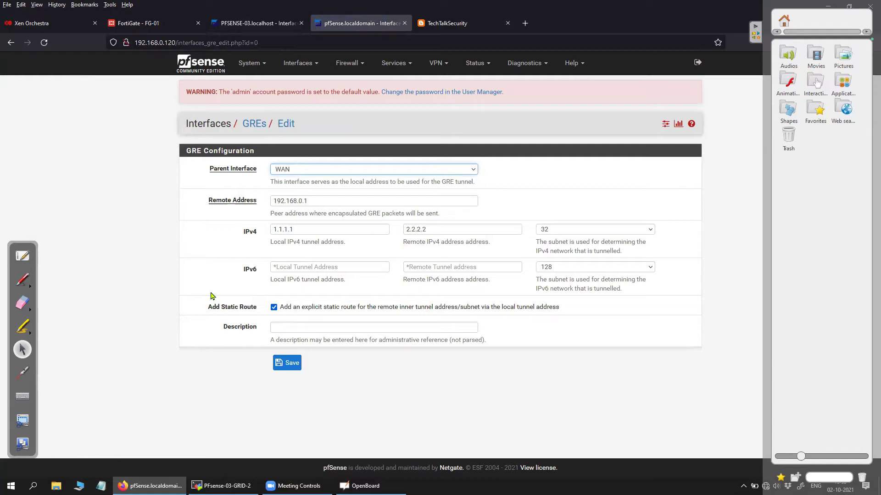
# - Close the pfSense.localdomain page and check the interface list on the PFSENSE-03 dashboard
pyautogui.click(404, 23)
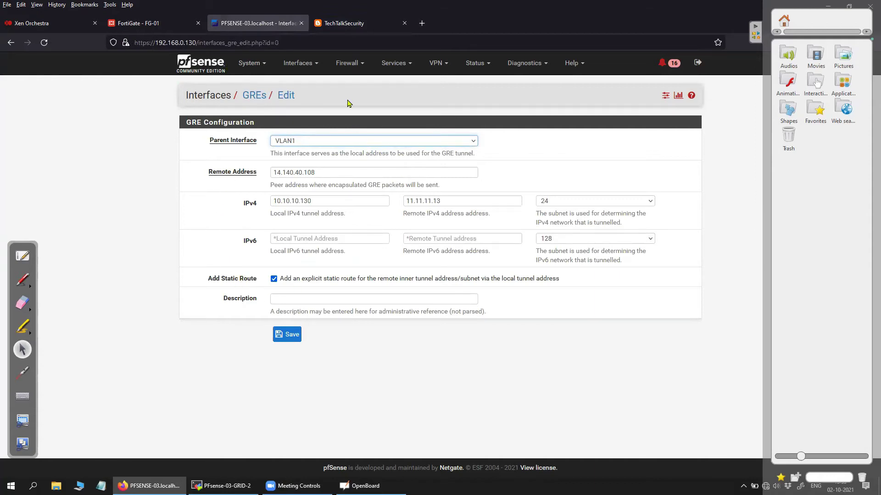
pyautogui.click(251, 65)
pyautogui.click(210, 65)
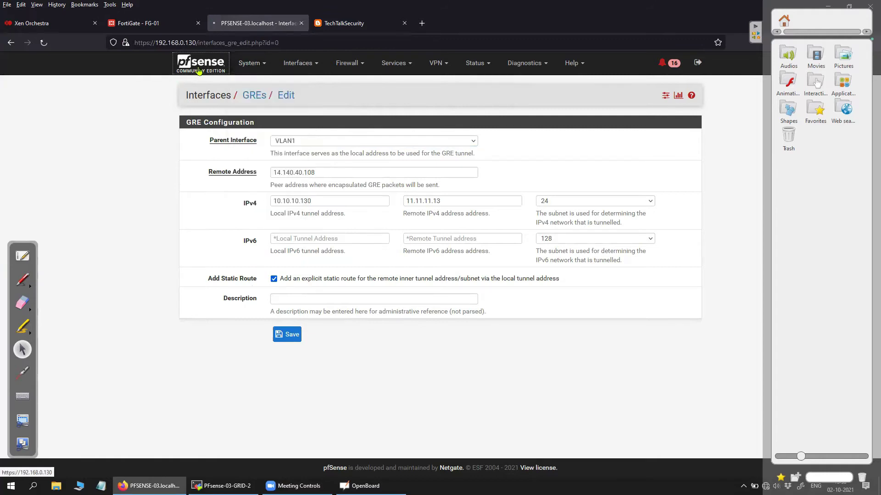
pyautogui.scroll(-3, 447, 370)
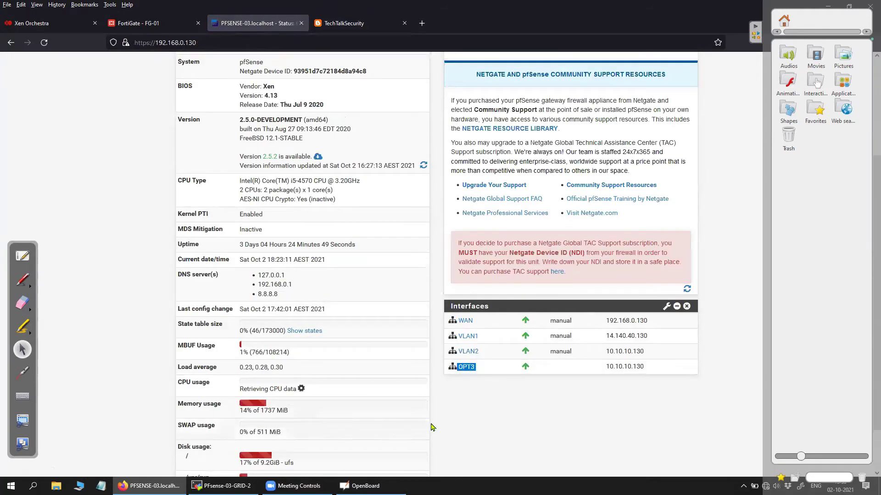
pyautogui.scroll(3, 431, 425)
# - Delete the OPT3 interface from the PFSENSE-03 interface assignments and save them
pyautogui.click(296, 62)
pyautogui.click(293, 83)
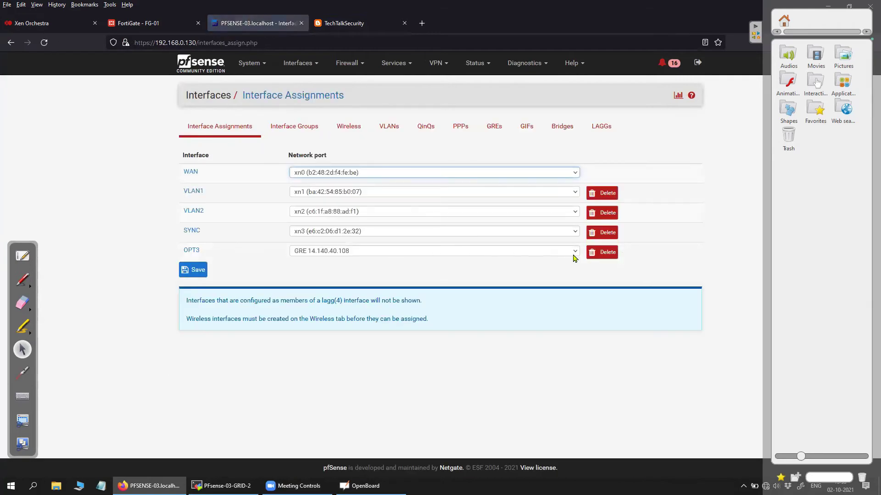
pyautogui.click(597, 253)
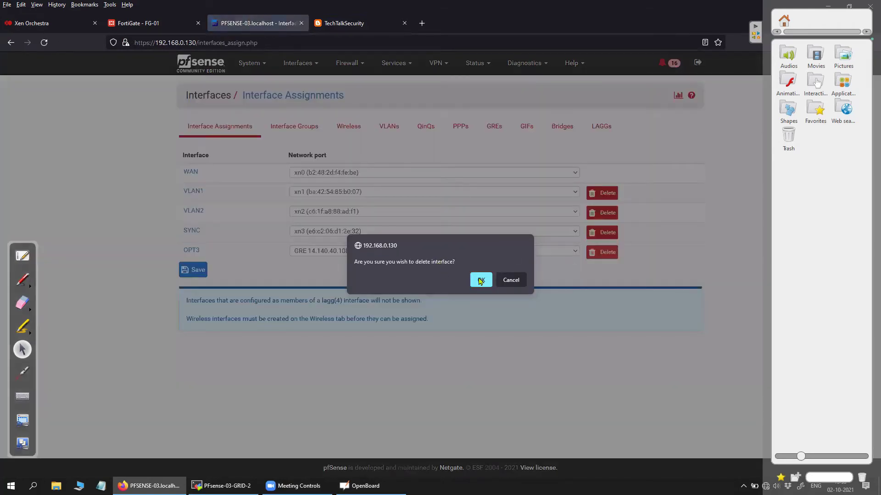
pyautogui.click(480, 280)
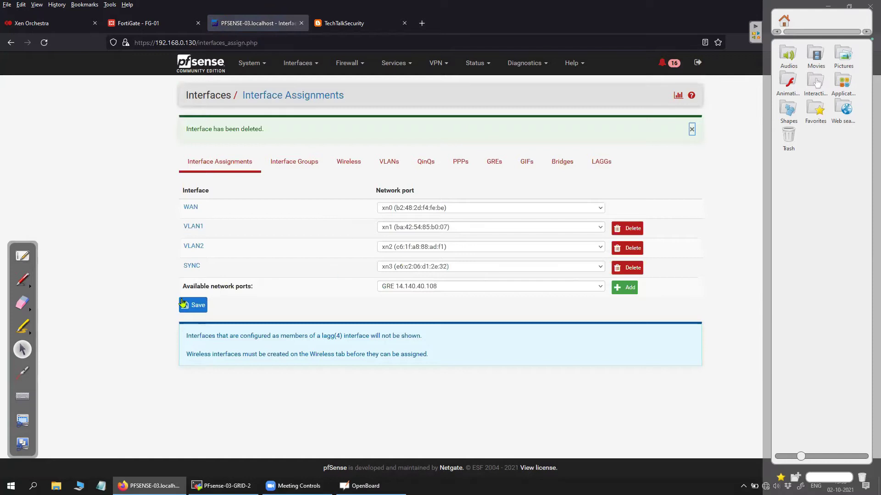
pyautogui.click(197, 306)
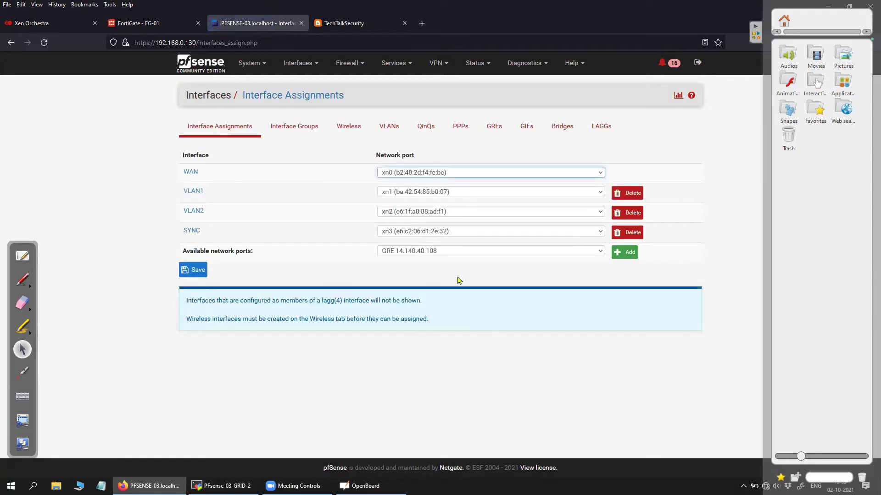
# - Check the PFSENSE-03 dashboard's interface list for the removal of OPT3
pyautogui.click(200, 63)
pyautogui.scroll(-3, 422, 354)
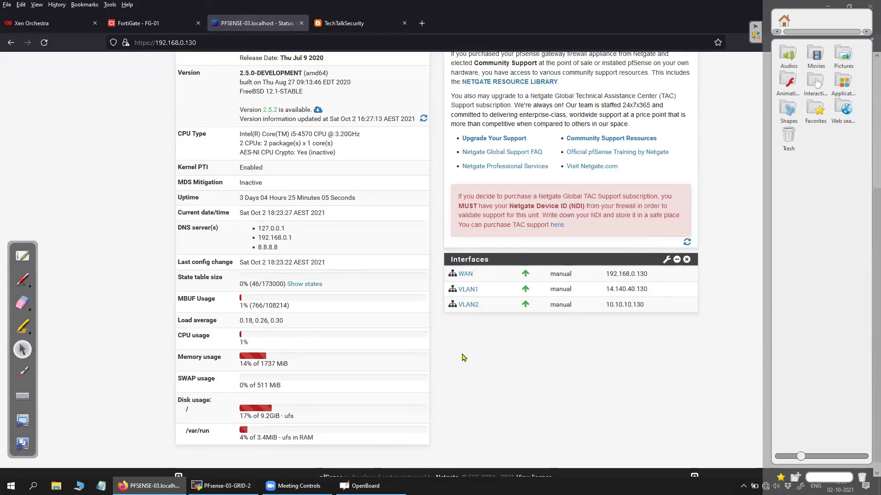
pyautogui.scroll(4, 463, 357)
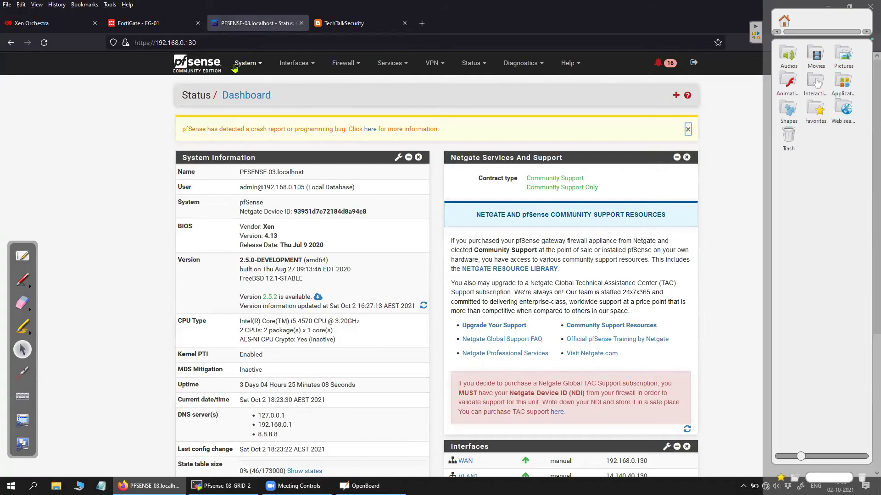
# - Delete the VLAN1 GRE tunnel to 14.140.40.108 from the GRE interfaces and confirm the deletion
pyautogui.click(293, 63)
pyautogui.click(296, 82)
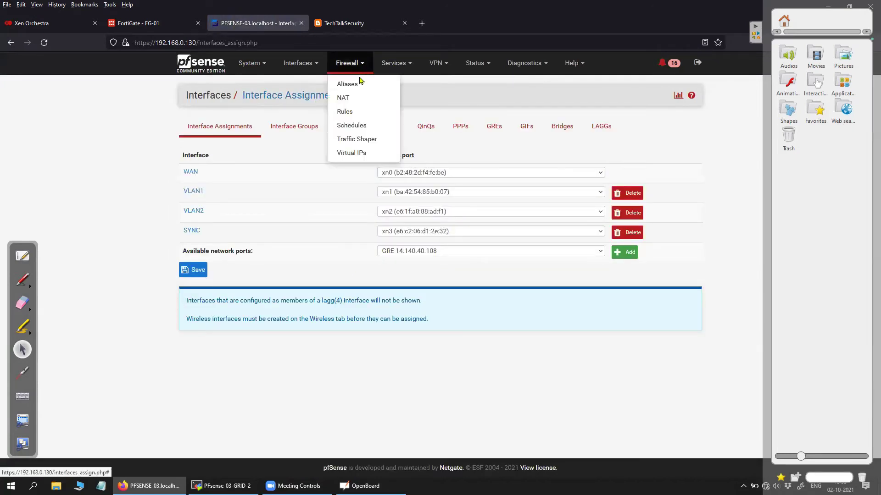
pyautogui.click(487, 131)
pyautogui.click(620, 182)
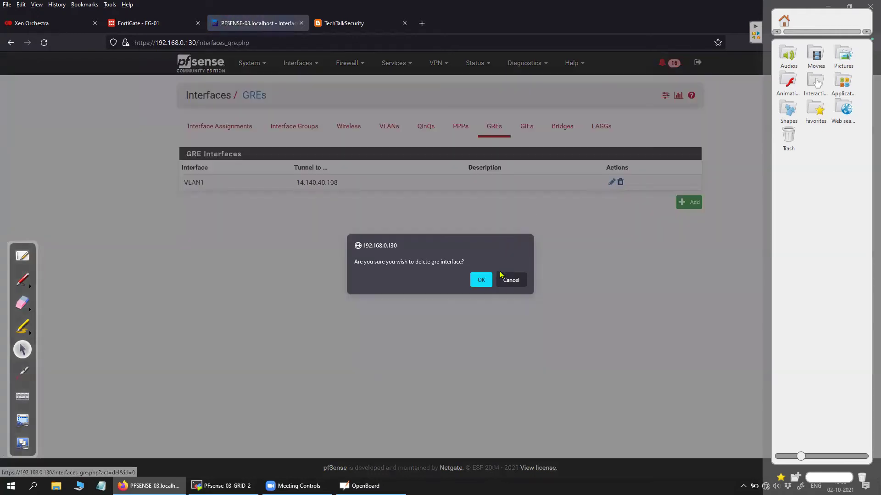
pyautogui.click(480, 278)
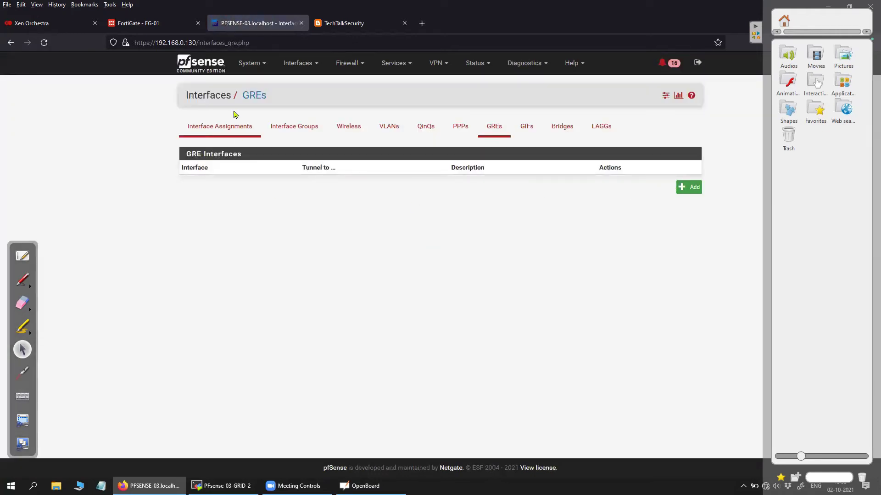
# - Return to the PFSENSE-03 dashboard, dismiss the crash report notice and look over the interface list
pyautogui.click(201, 64)
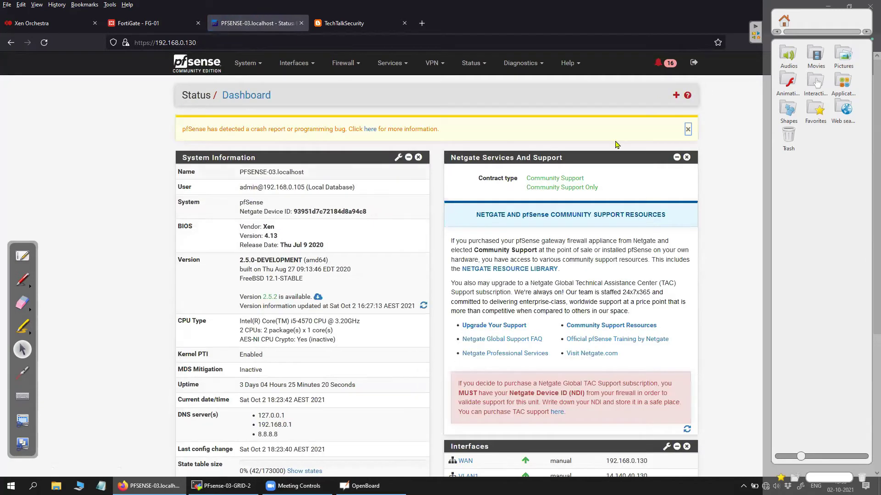
pyautogui.click(687, 130)
pyautogui.scroll(-4, 272, 265)
pyautogui.scroll(5, 272, 265)
pyautogui.click(304, 67)
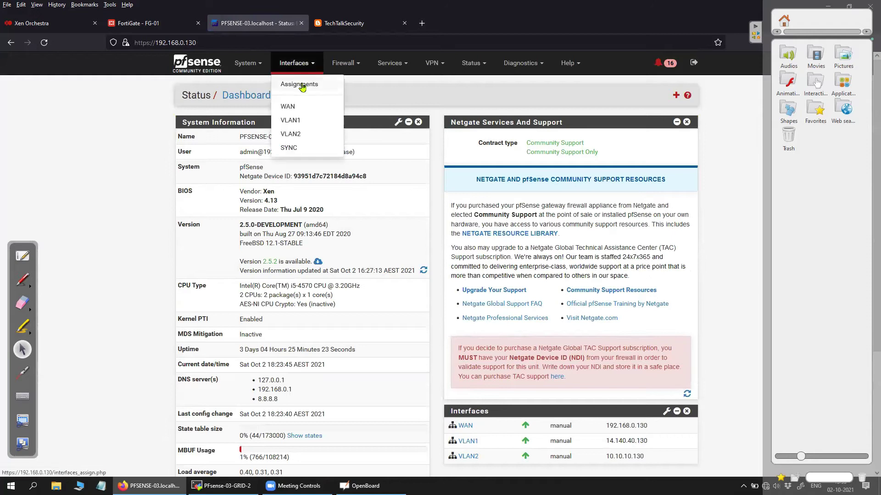
pyautogui.click(305, 84)
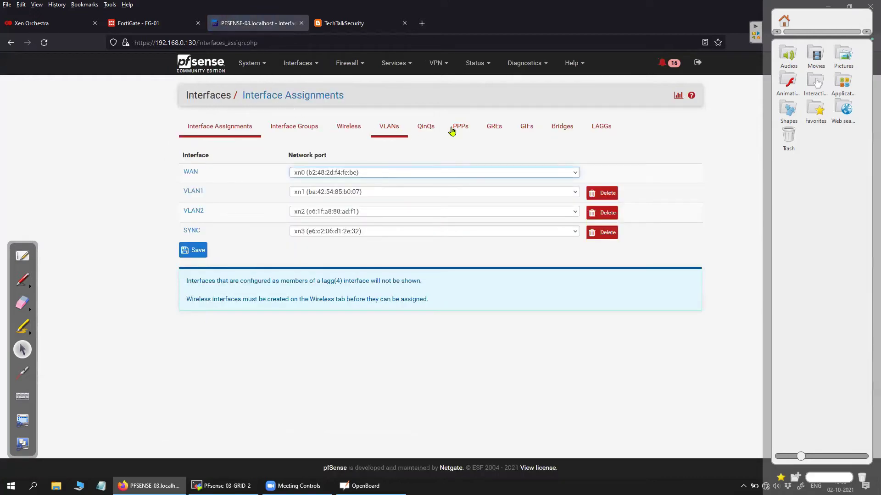
pyautogui.click(494, 127)
pyautogui.click(688, 187)
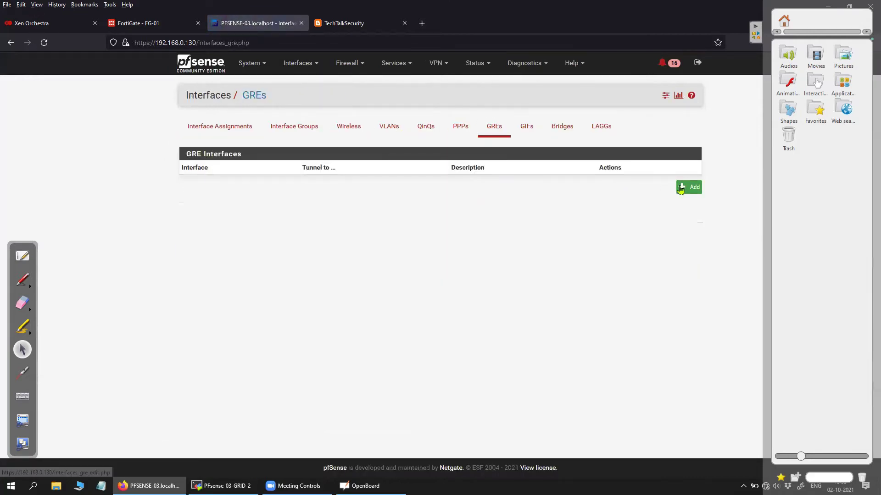
pyautogui.click(301, 142)
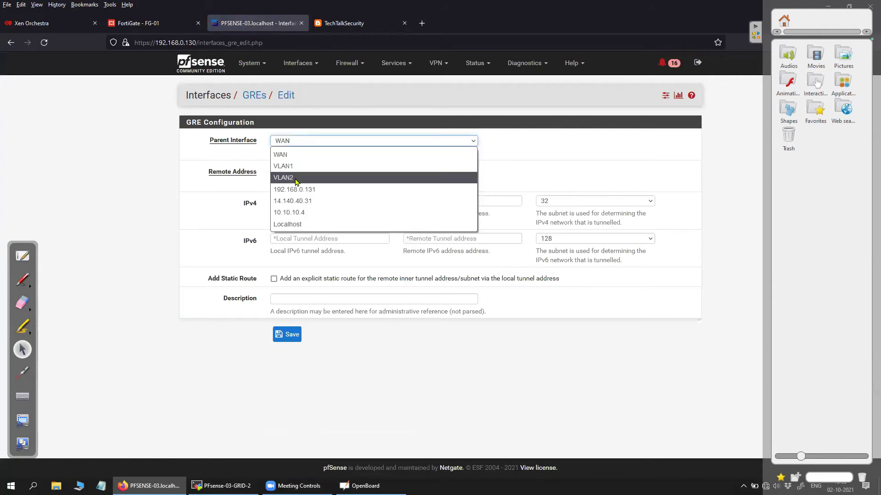
pyautogui.click(368, 156)
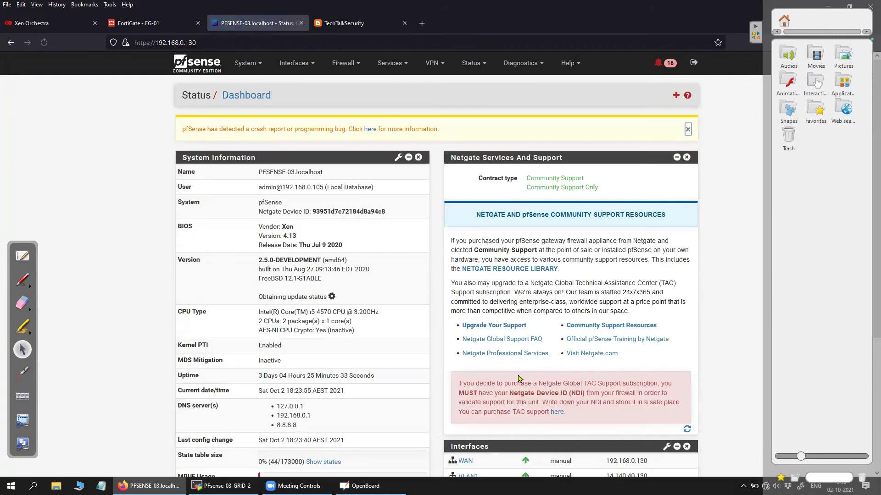
# - Check the VLAN1 IP address in the dashboard's interface list
pyautogui.scroll(-5, 485, 360)
pyautogui.moveTo(656, 309); pyautogui.dragTo(564, 339)
pyautogui.click(563, 338)
pyautogui.moveTo(599, 290); pyautogui.dragTo(663, 292)
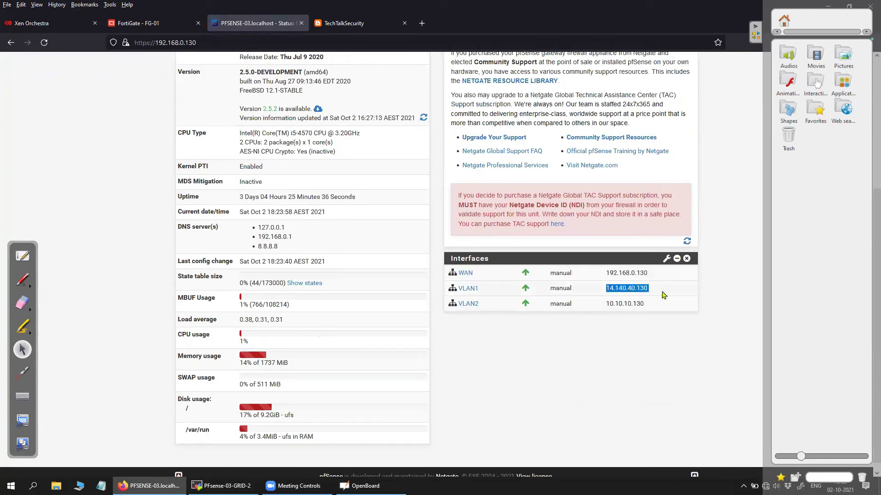
pyautogui.click(511, 348)
pyautogui.scroll(5, 511, 349)
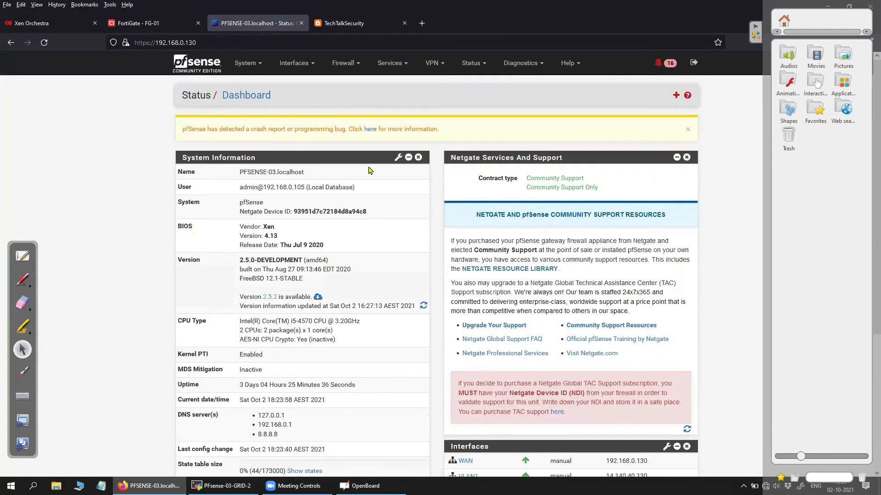
# - Start a new GRE tunnel with VLAN1 as the parent interface and 14.140.40.108 as the remote address
pyautogui.click(297, 65)
pyautogui.click(310, 85)
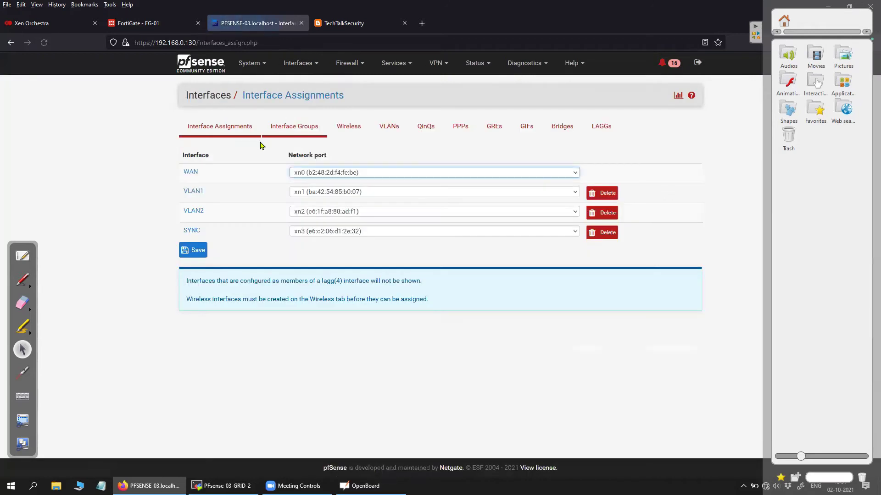
pyautogui.click(503, 137)
pyautogui.click(691, 189)
pyautogui.click(324, 142)
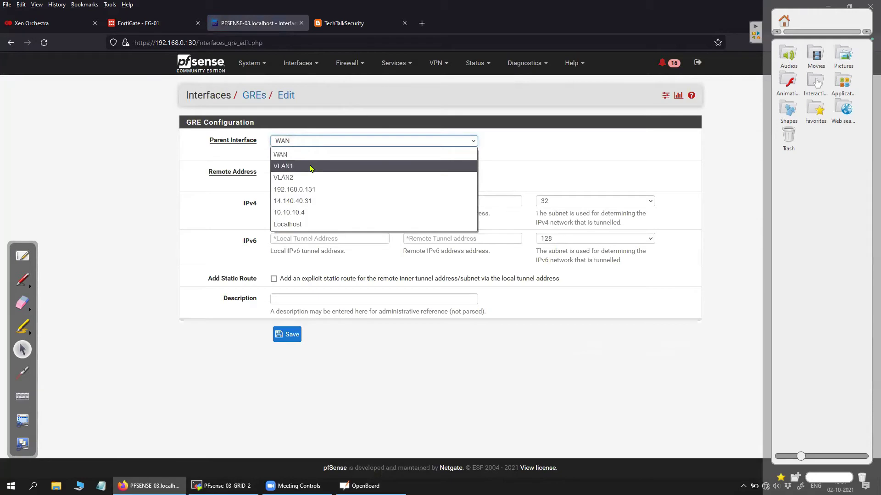
pyautogui.click(311, 167)
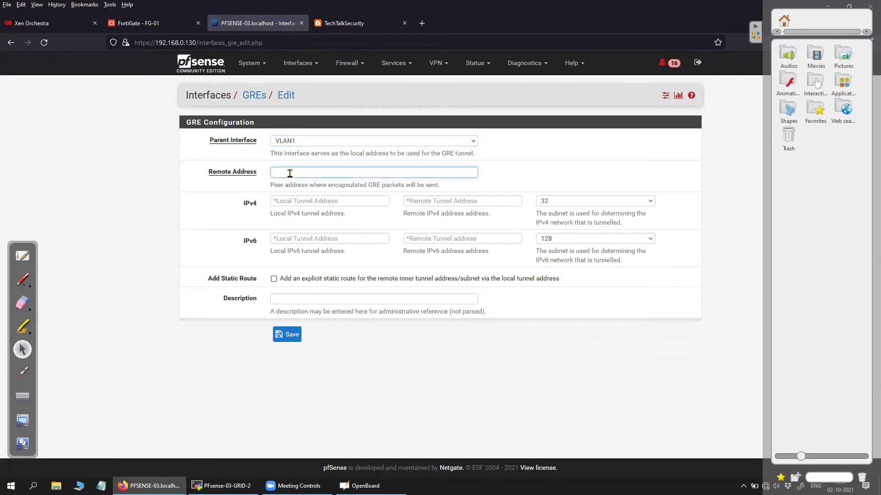
pyautogui.write('14.140.40.')
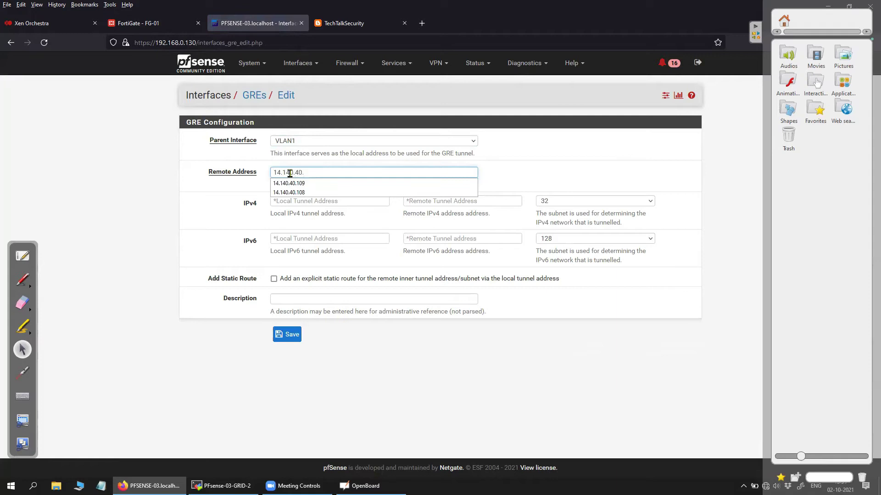
pyautogui.write('108')
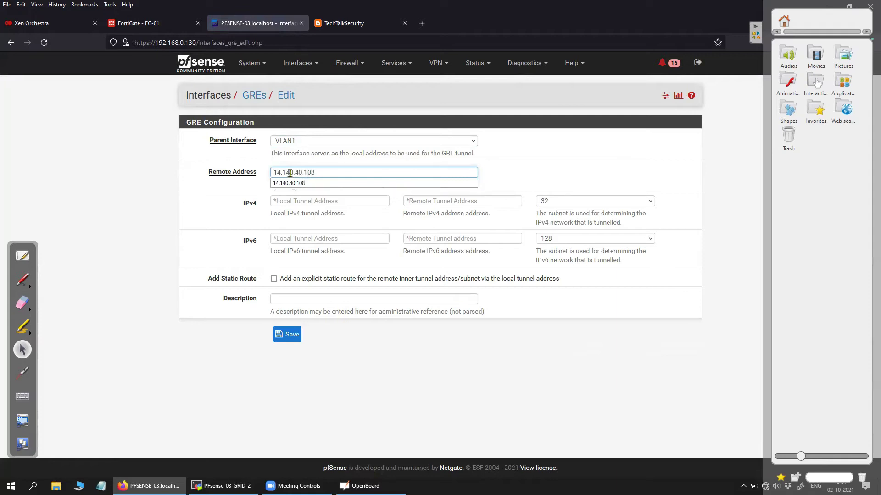
# - Consult the TechTalkSecurity network diagram and set the local IPv4 tunnel address to 10.10.10.130 and the remote one to 11.11.11.13
pyautogui.click(362, 28)
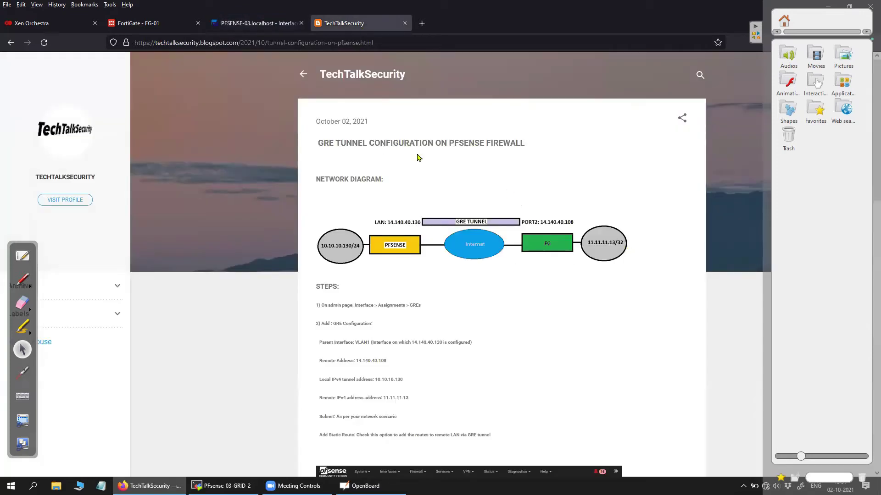
pyautogui.click(247, 31)
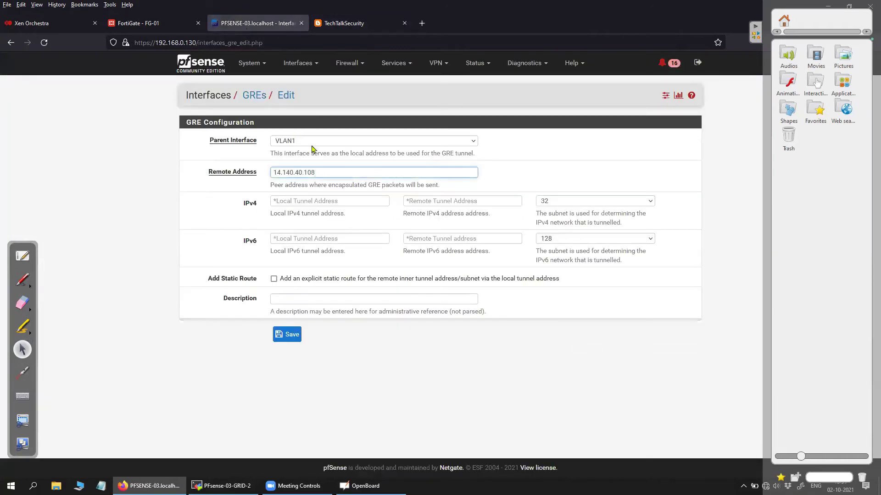
pyautogui.click(348, 200)
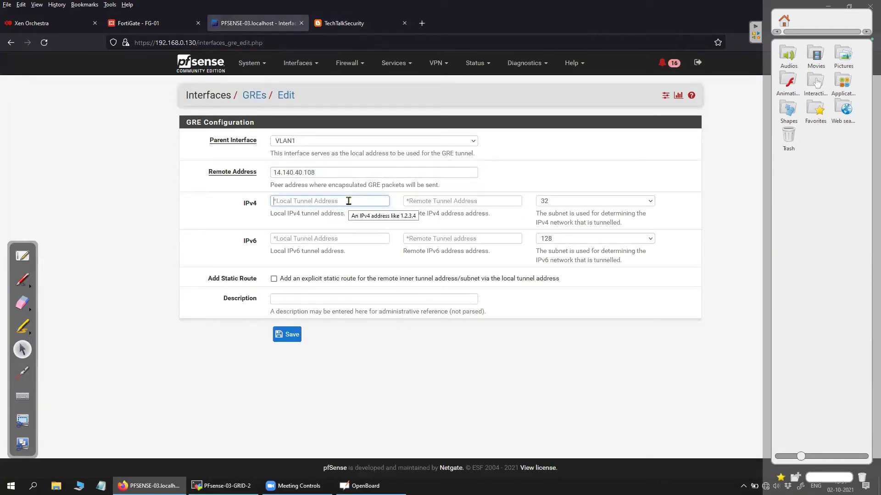
pyautogui.write('10.10.10')
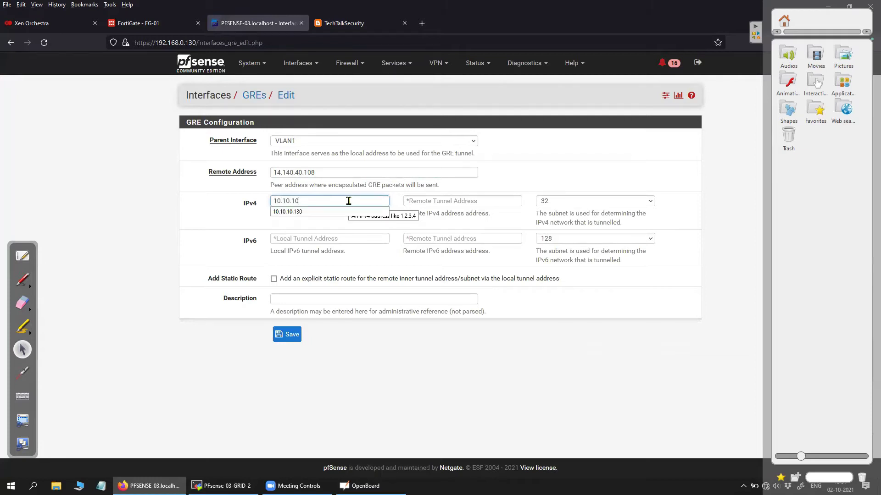
pyautogui.write('.130')
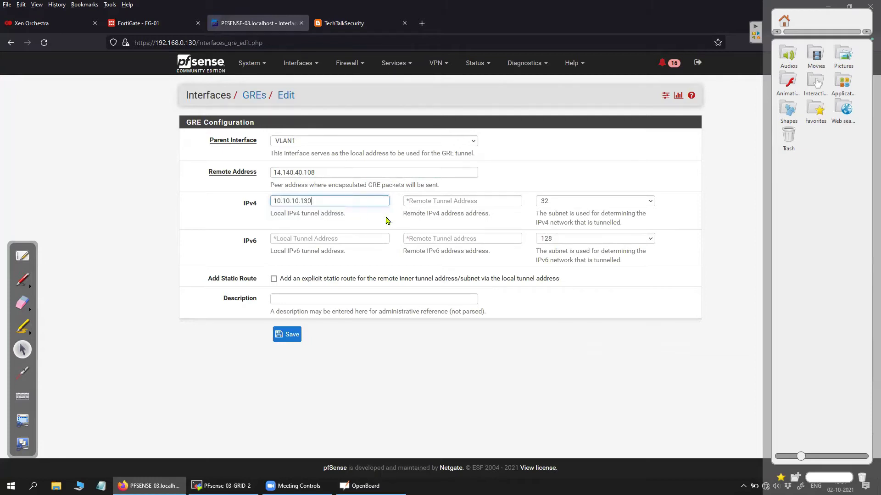
pyautogui.click(449, 205)
pyautogui.click(448, 221)
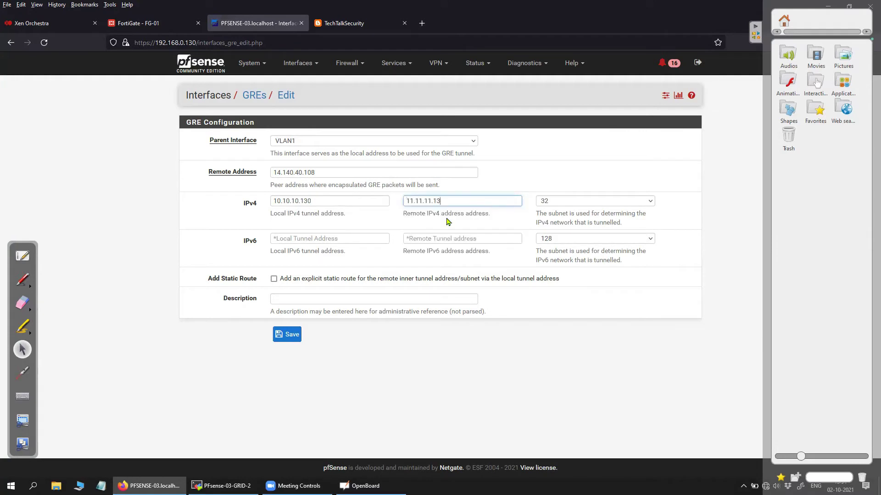
# - Recheck the TechTalkSecurity network diagram, set the tunnel's IPv4 subnet to 24 and save the GRE tunnel
pyautogui.hotkey('ctrl', 'Tab')
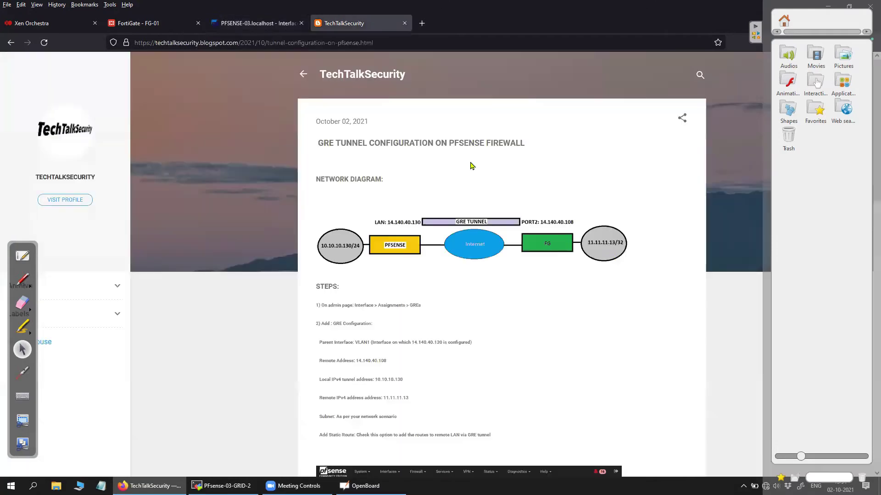
pyautogui.click(271, 25)
pyautogui.click(619, 202)
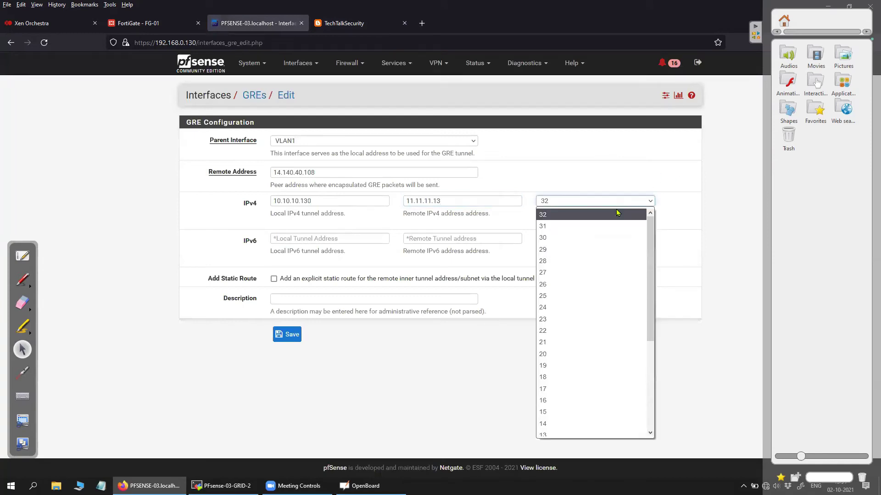
pyautogui.click(635, 308)
pyautogui.click(710, 306)
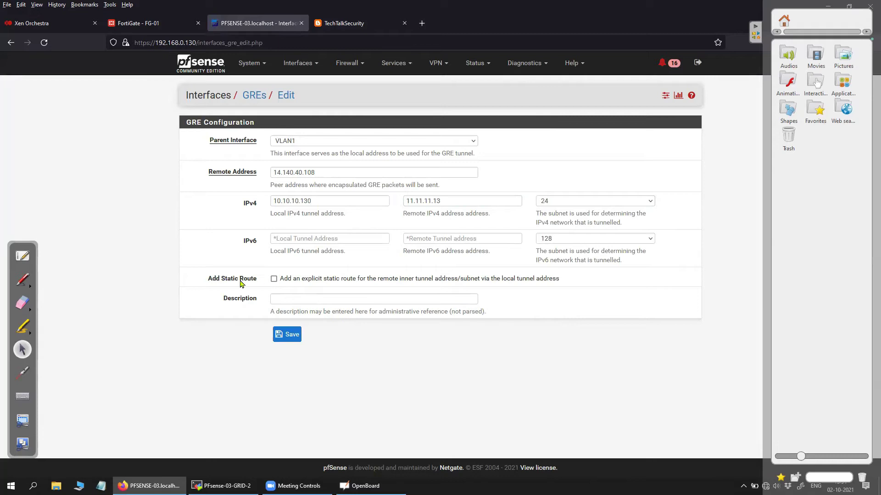
pyautogui.moveTo(207, 283); pyautogui.dragTo(266, 284)
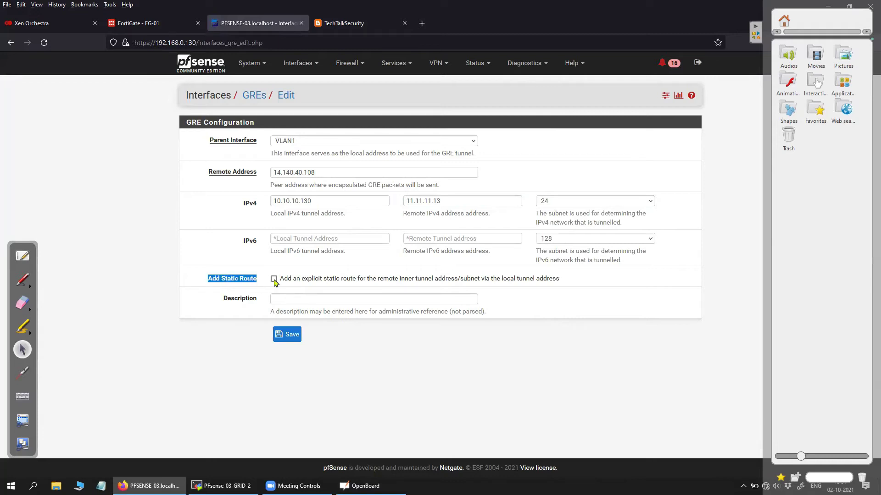
pyautogui.click(237, 340)
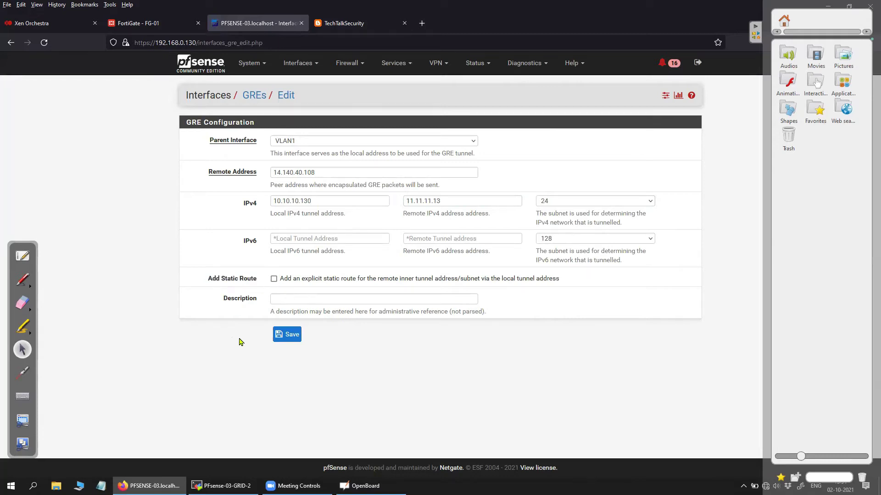
pyautogui.click(290, 338)
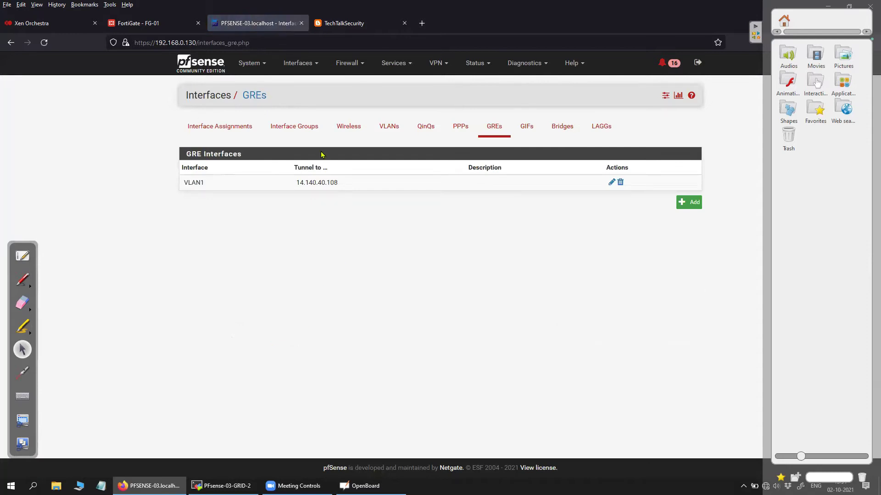
# - Review the routing gateways on PFSENSE-03, including the OPT3_TUNNELV4 entry
pyautogui.click(251, 65)
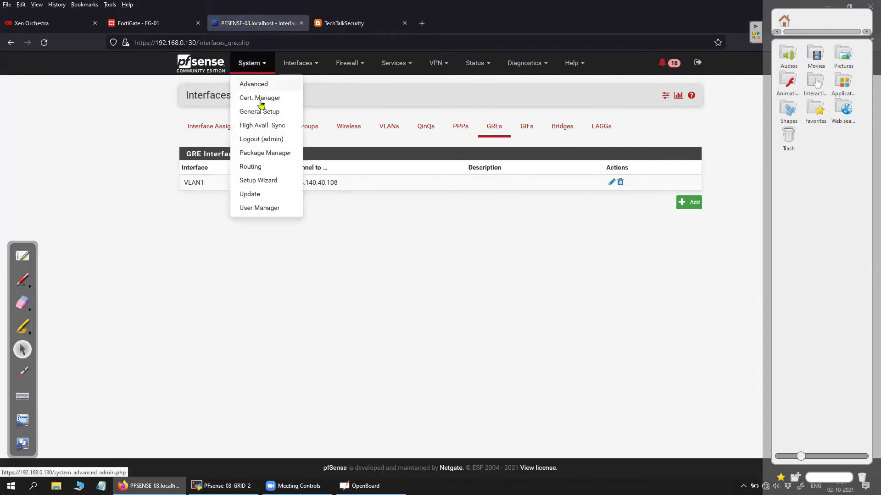
pyautogui.click(253, 168)
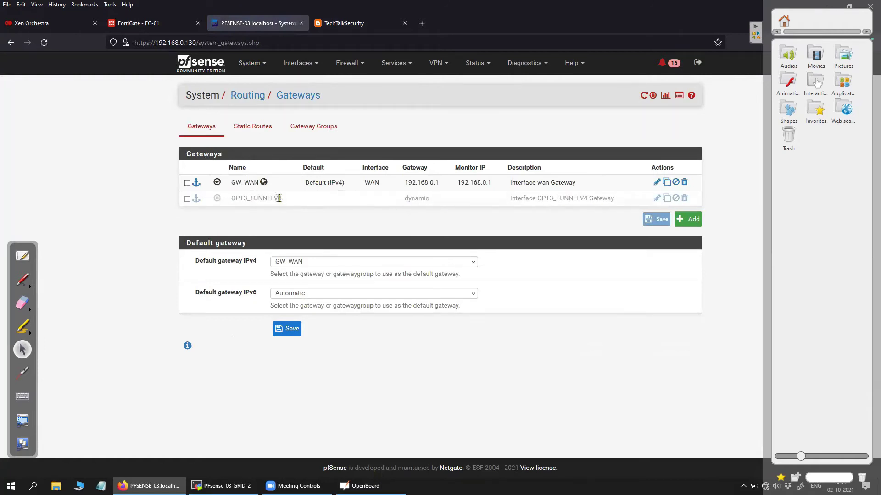
pyautogui.click(187, 199)
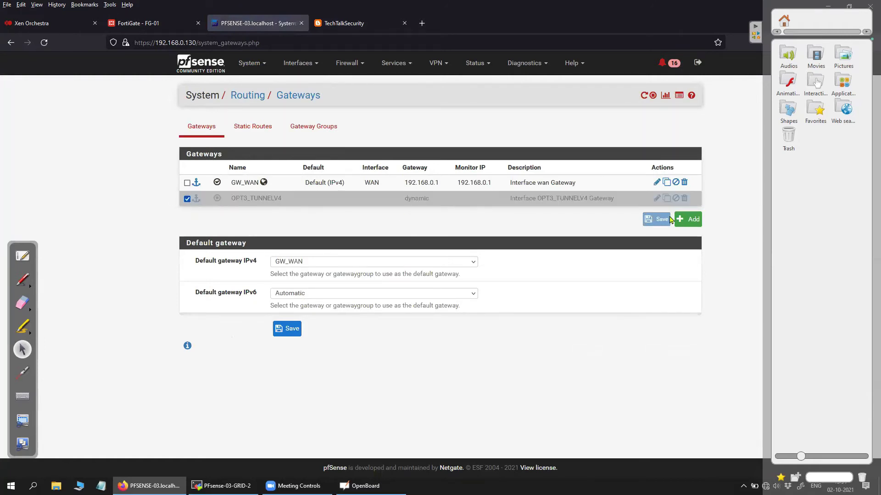
pyautogui.click(187, 199)
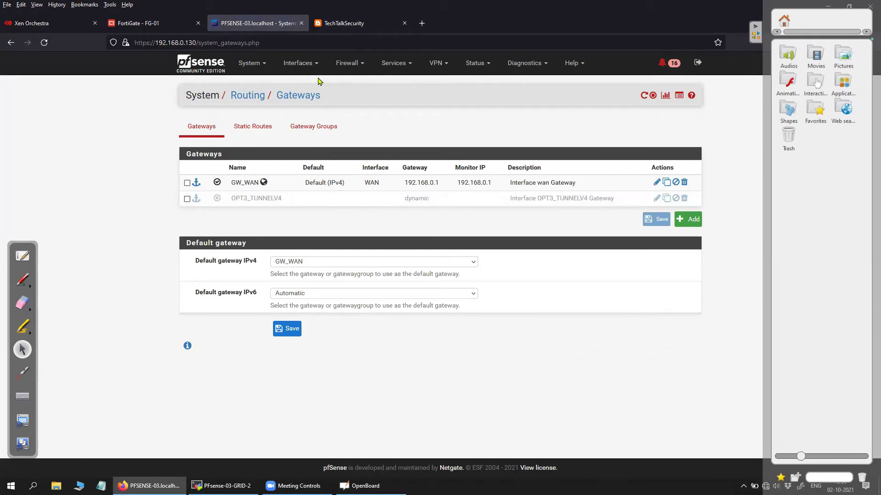
# - Enable the explicit static route on the VLAN1 GRE tunnel, save it and return to the interface assignments
pyautogui.click(299, 63)
pyautogui.click(305, 84)
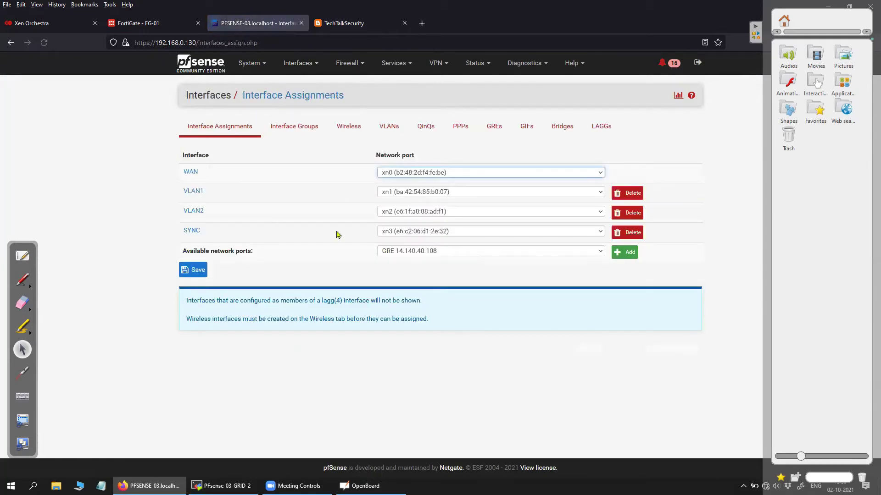
pyautogui.click(494, 126)
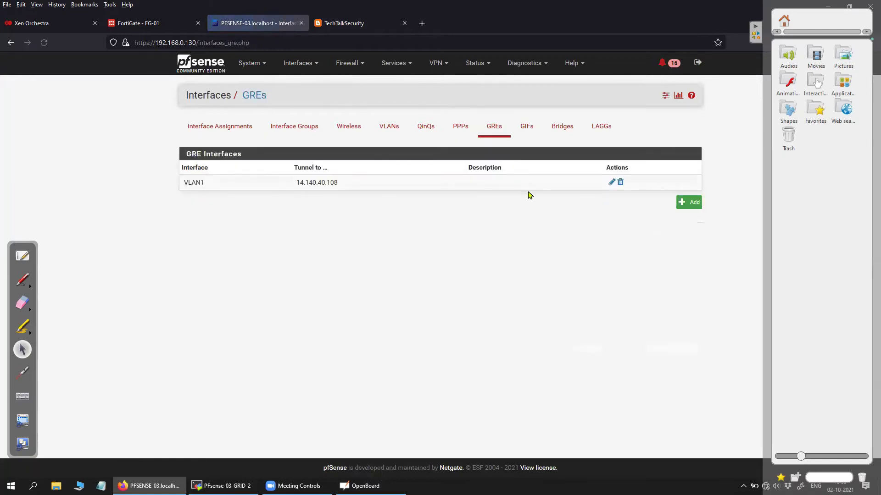
pyautogui.click(611, 183)
pyautogui.click(274, 279)
pyautogui.click(287, 337)
pyautogui.click(238, 127)
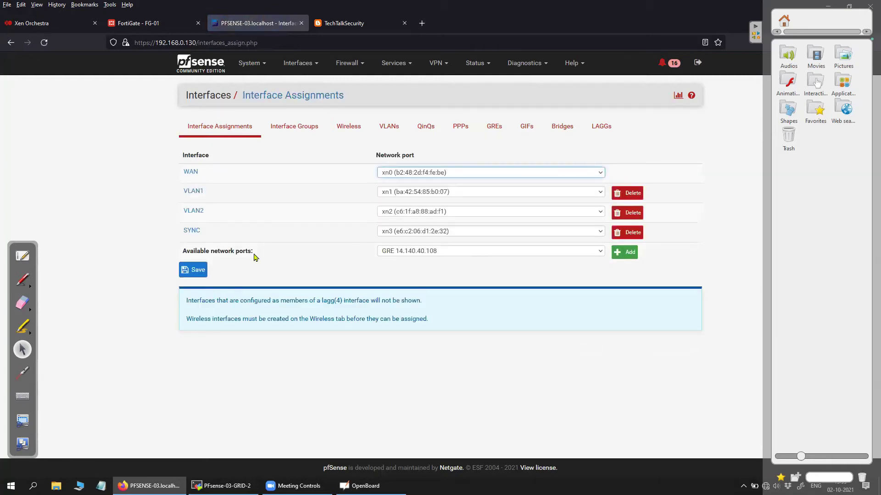
# - Add the GRE 14.140.40.108 port as a new interface and save the interface assignments
pyautogui.click(626, 252)
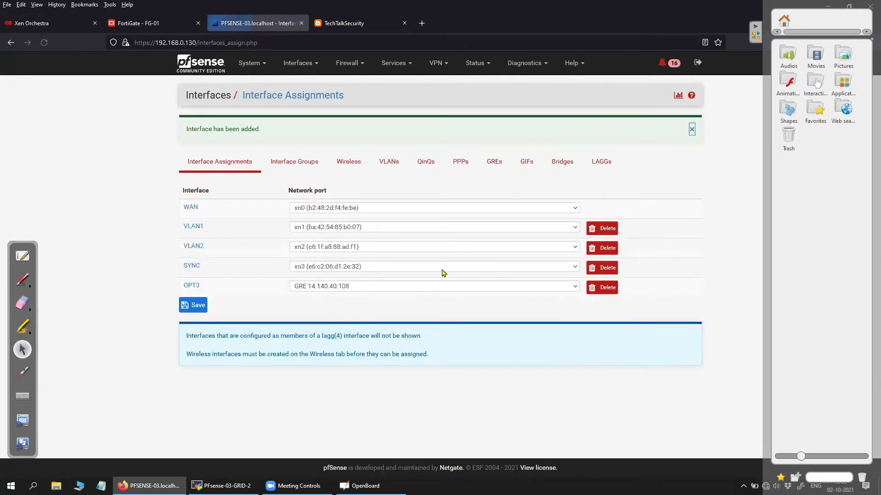
pyautogui.moveTo(204, 287); pyautogui.dragTo(181, 288)
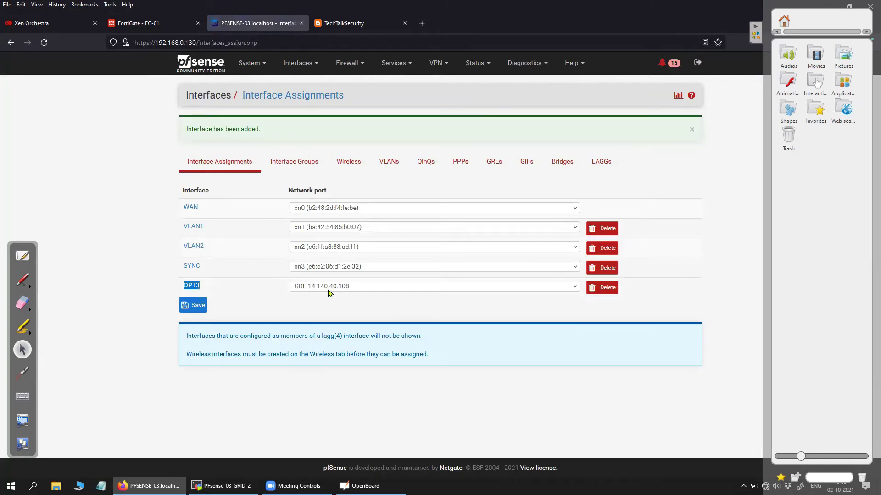
pyautogui.click(195, 305)
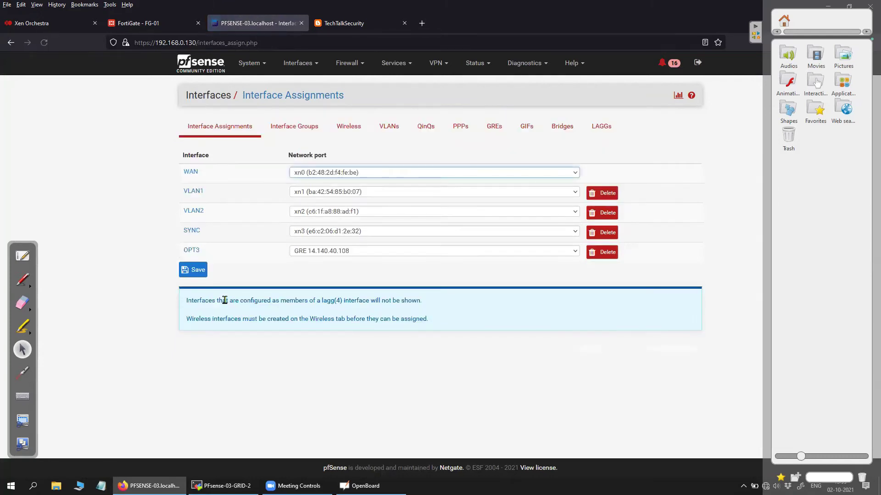
pyautogui.click(200, 274)
# - Check the dashboard for the interface list and dismiss the crash report notice
pyautogui.click(209, 72)
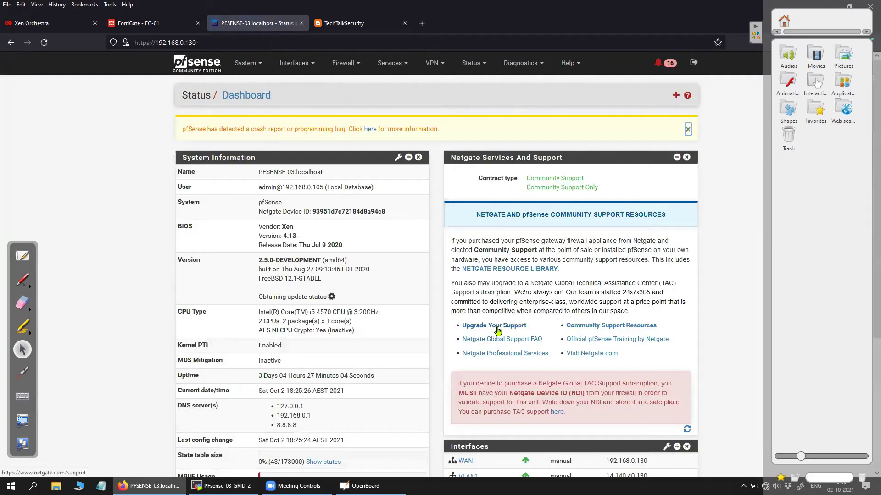
pyautogui.scroll(-5, 508, 338)
pyautogui.scroll(5, 508, 338)
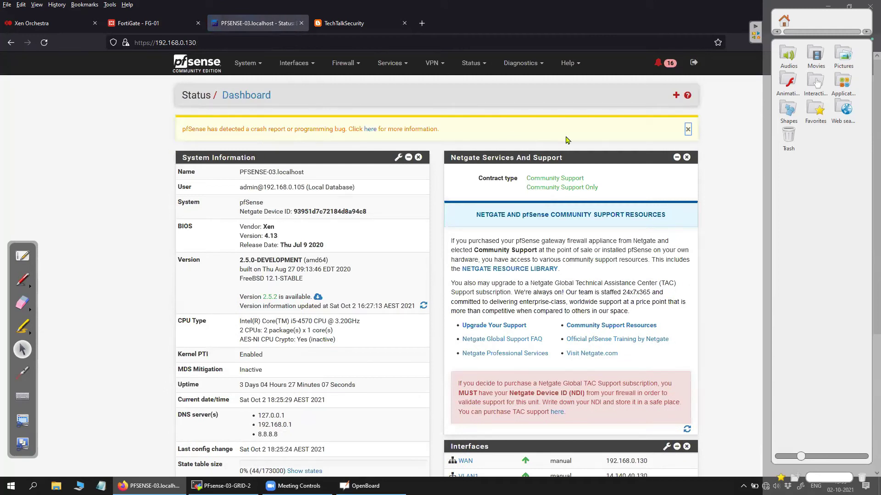
pyautogui.click(687, 129)
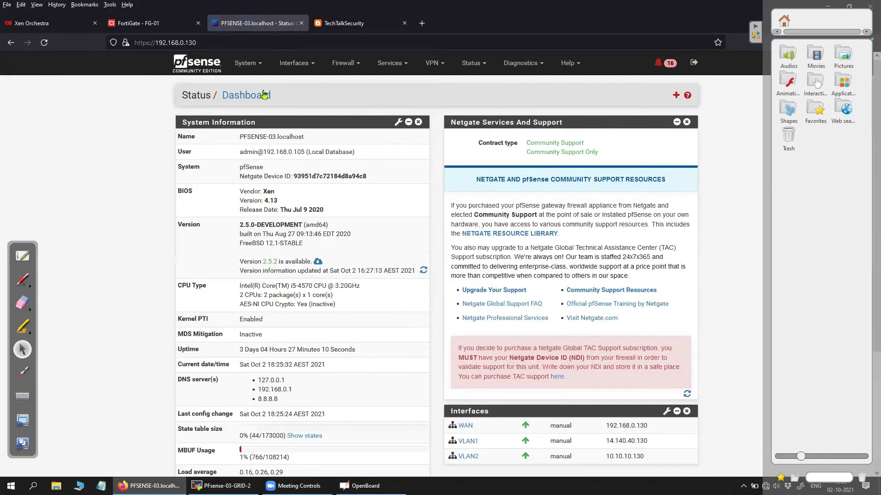
# - Review the GRE tunnel list and the interface of the OPT3_TUNNELV4 entry in the routing gateways
pyautogui.click(295, 63)
pyautogui.click(288, 86)
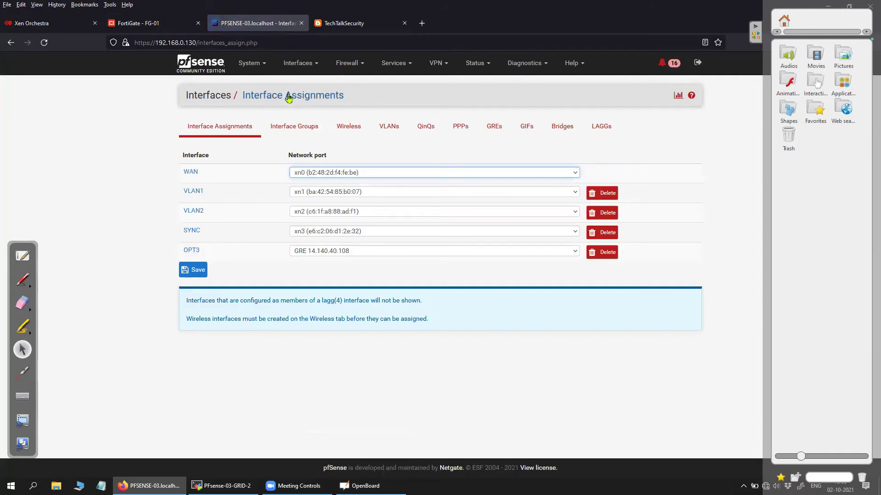
pyautogui.click(494, 127)
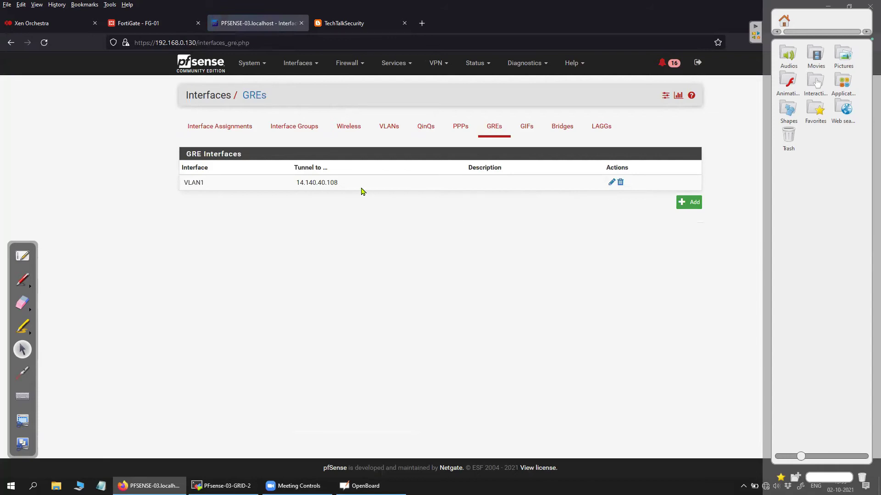
pyautogui.click(257, 64)
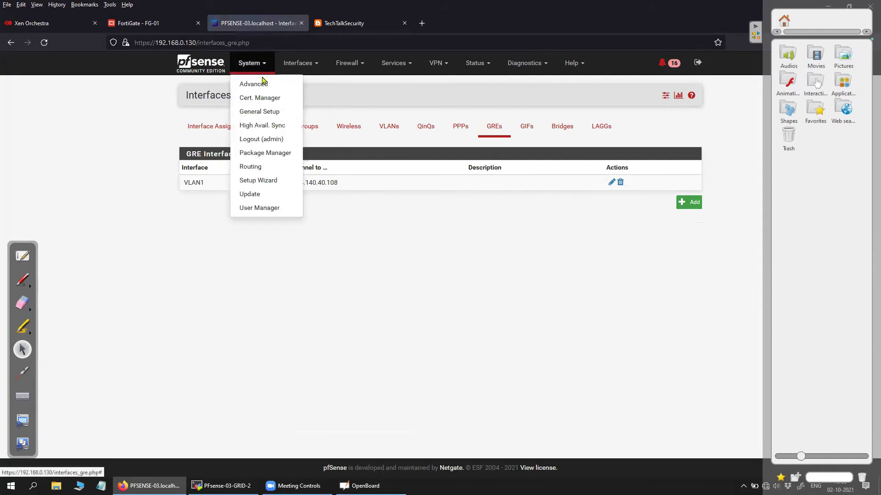
pyautogui.click(260, 167)
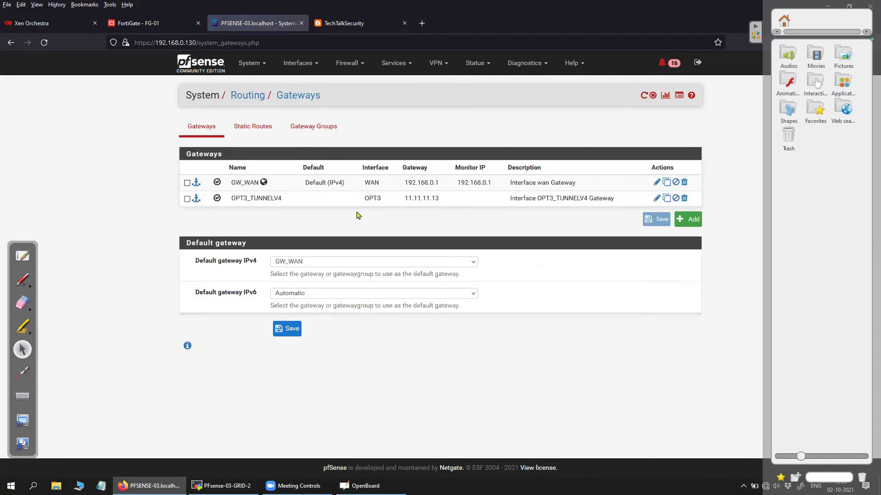
pyautogui.moveTo(233, 200); pyautogui.dragTo(286, 202)
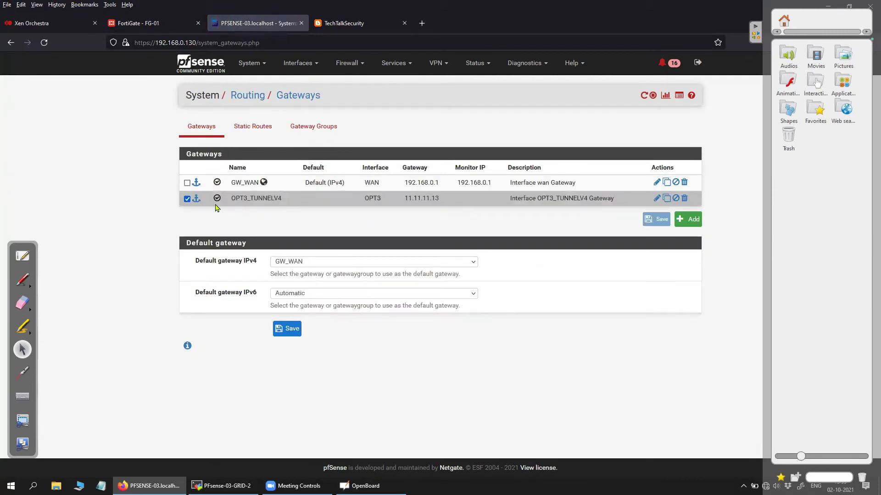
pyautogui.click(188, 200)
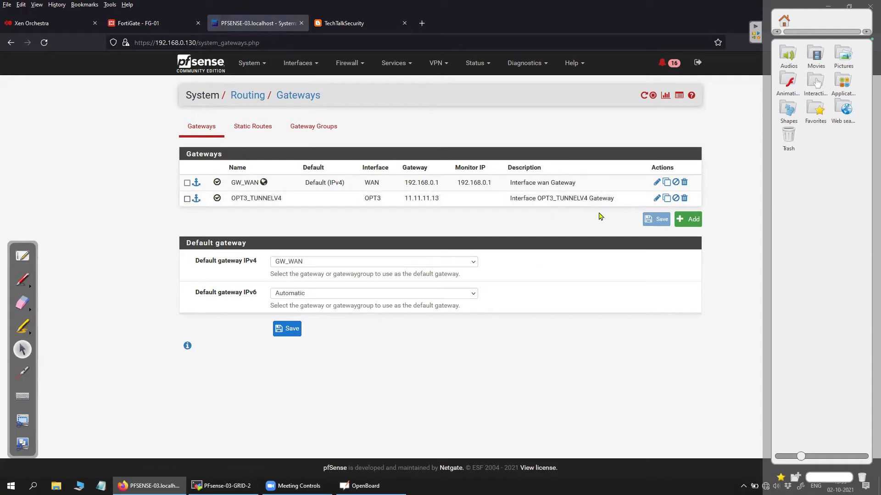
pyautogui.moveTo(231, 199); pyautogui.dragTo(352, 205)
pyautogui.doubleClick(371, 198)
# - Open the VLAN1 GRE tunnel to 14.140.40.108 for editing, check its addresses and save it again
pyautogui.click(298, 63)
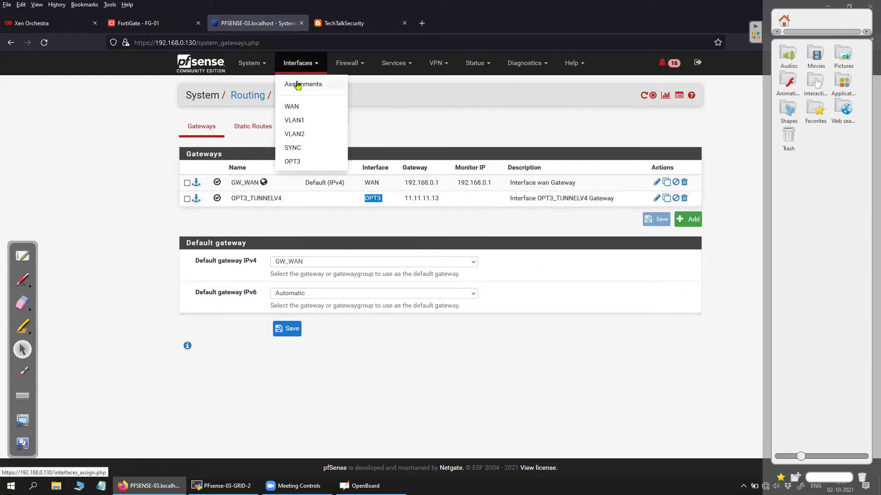
pyautogui.click(298, 84)
pyautogui.click(493, 127)
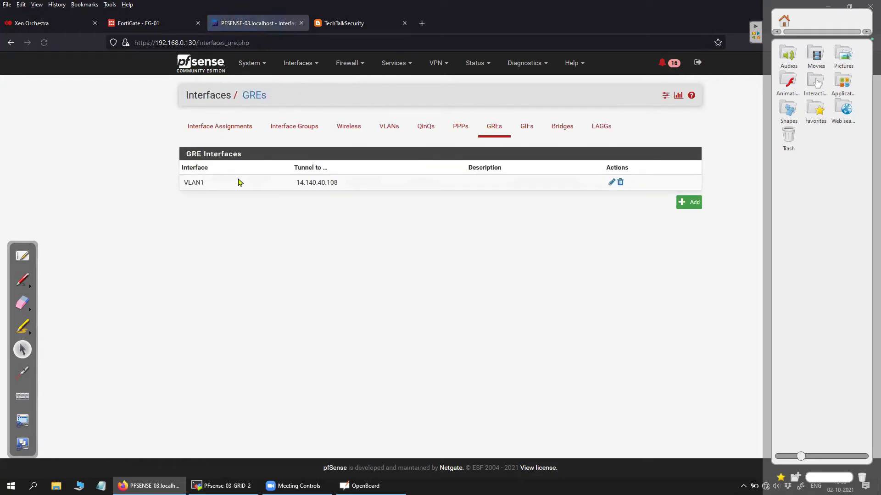
pyautogui.click(612, 182)
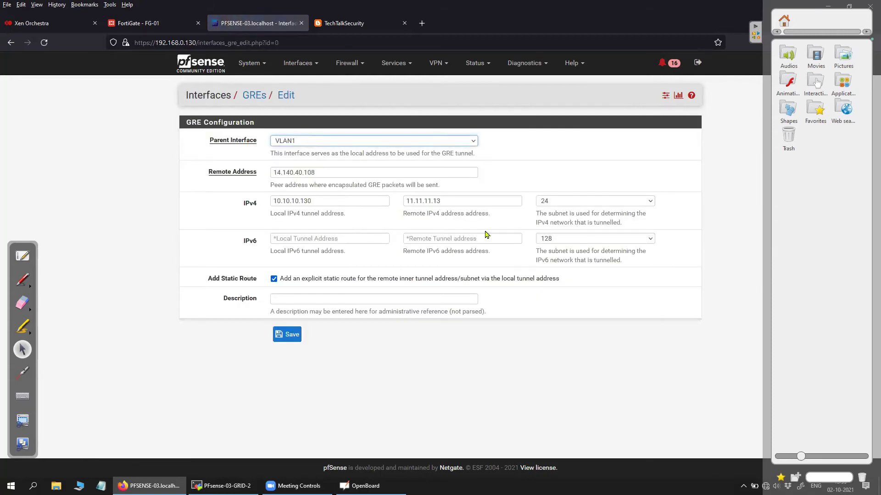
pyautogui.click(287, 334)
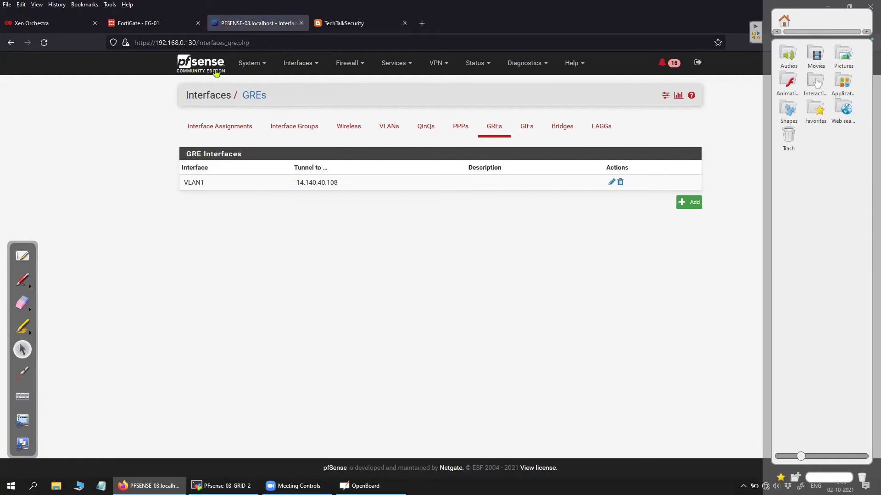
# - Recheck the dashboard's Interfaces widget for the tunnel interface and close the crash report notice
pyautogui.click(216, 74)
pyautogui.scroll(-3, 399, 420)
pyautogui.scroll(3, 399, 419)
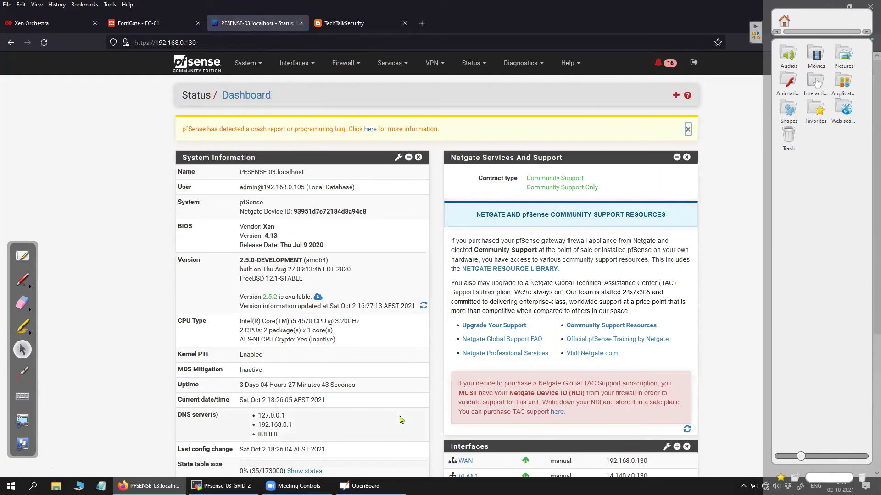
pyautogui.scroll(-3, 400, 420)
pyautogui.scroll(3, 411, 341)
pyautogui.click(687, 130)
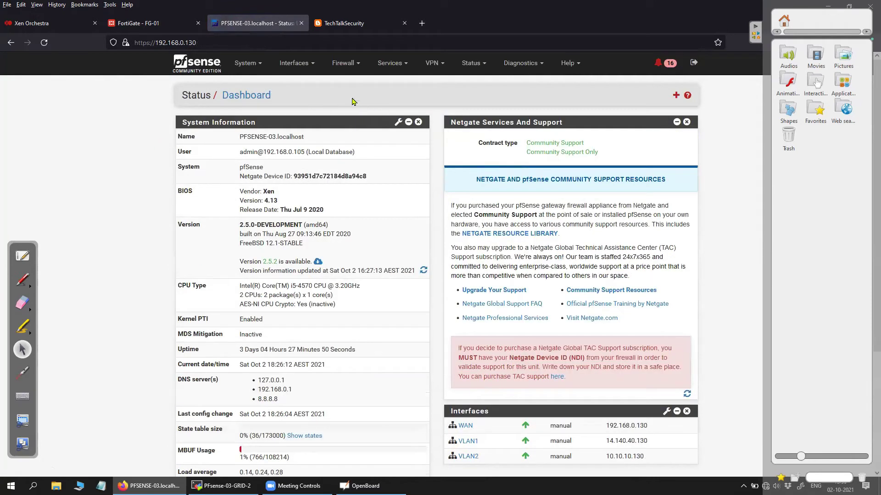
# - Examine the firewall rules for the Floating, WAN, VLAN1 and VLAN2 interfaces and look for an OPT3 rule set
pyautogui.click(340, 70)
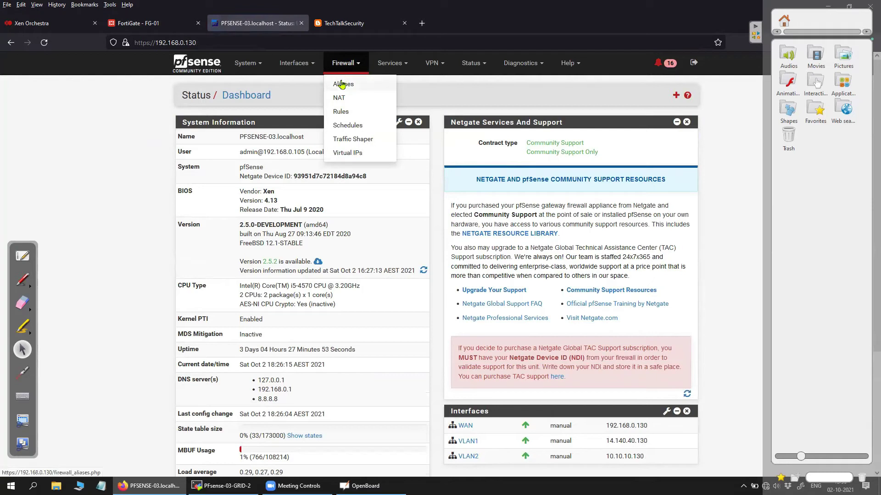
pyautogui.click(148, 151)
pyautogui.click(354, 65)
pyautogui.click(341, 111)
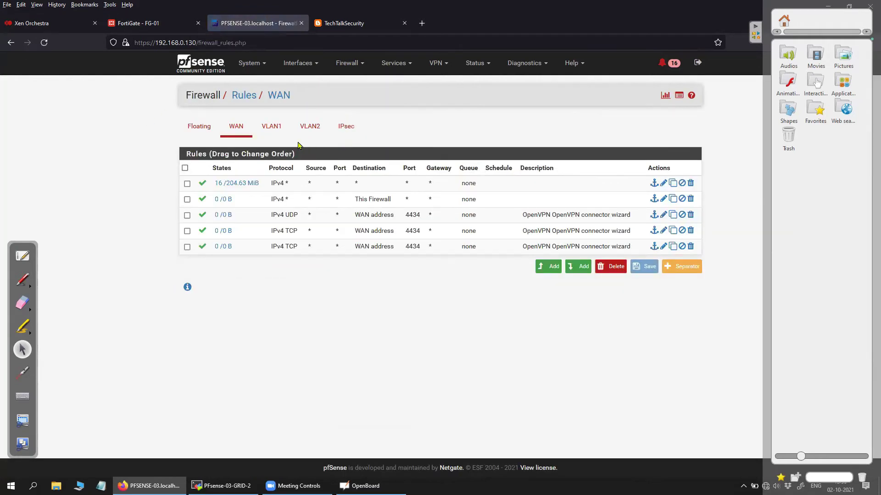
pyautogui.click(271, 127)
pyautogui.click(310, 127)
pyautogui.click(236, 127)
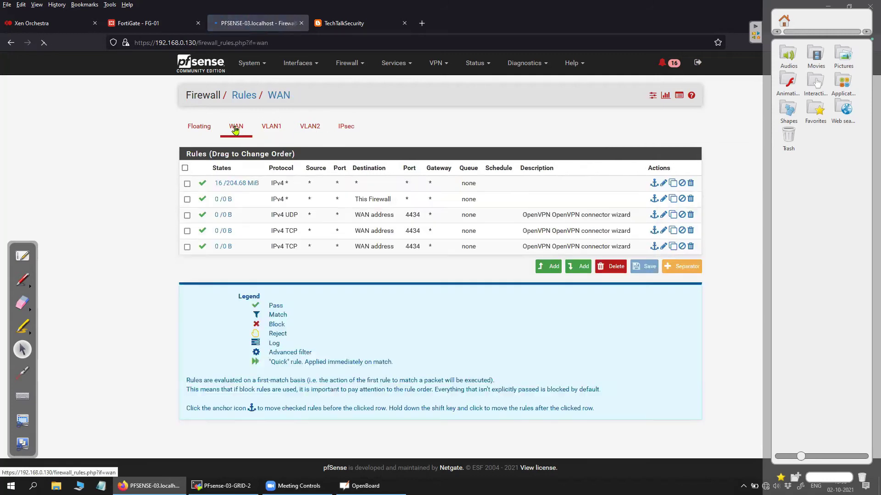
pyautogui.click(310, 127)
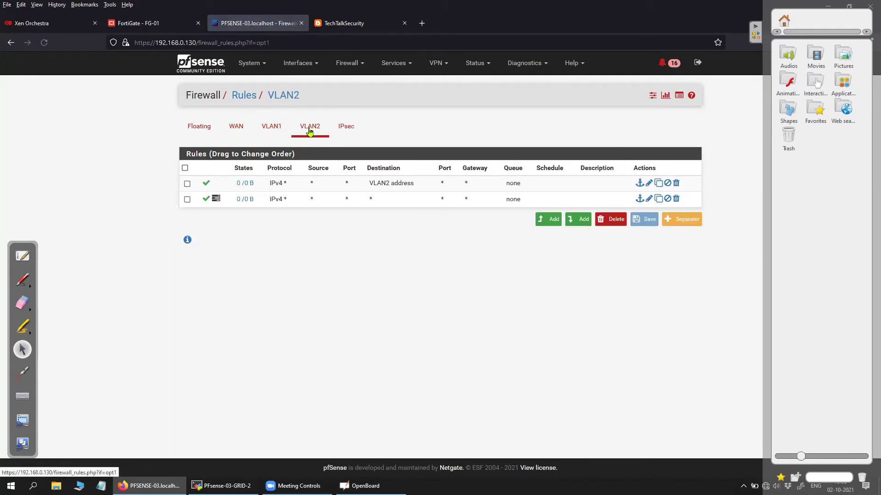
pyautogui.click(271, 131)
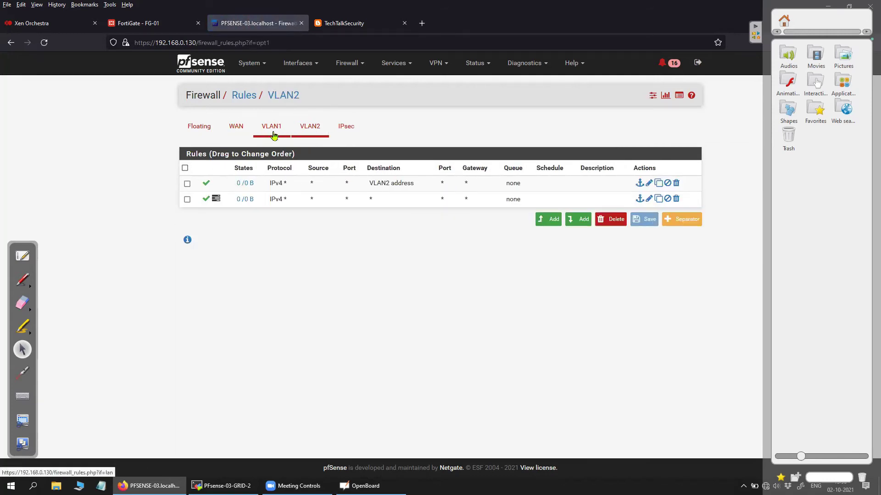
pyautogui.click(236, 132)
pyautogui.click(200, 133)
pyautogui.click(241, 133)
pyautogui.click(318, 133)
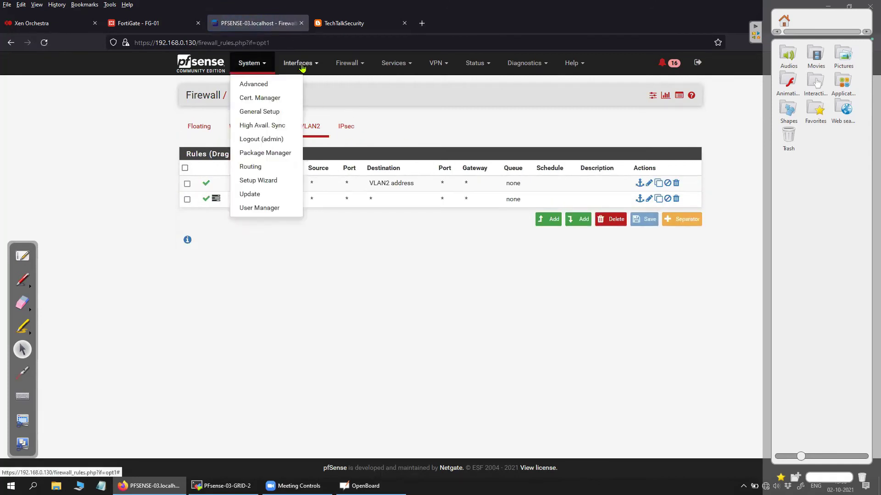
# - Inspect the configuration of the OPT3 (gre0) interface, including the option to block bogon networks
pyautogui.moveTo(303, 68)
pyautogui.click(293, 161)
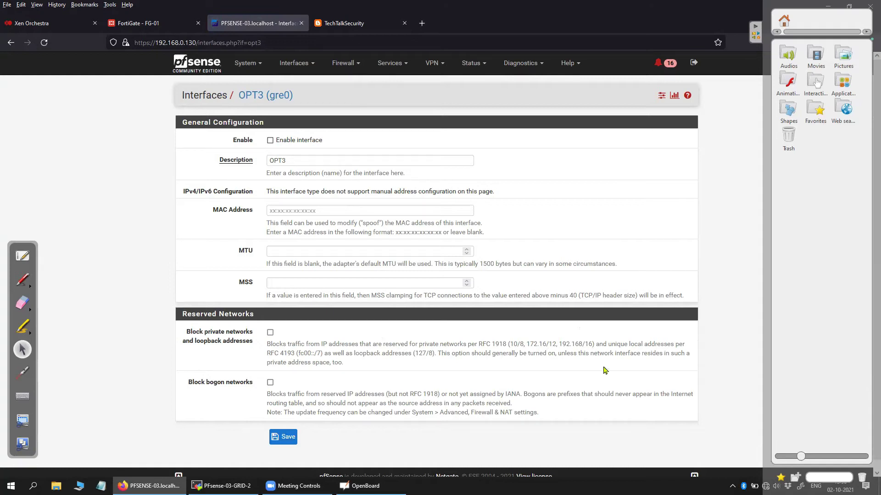
pyautogui.moveTo(579, 360); pyautogui.dragTo(463, 395)
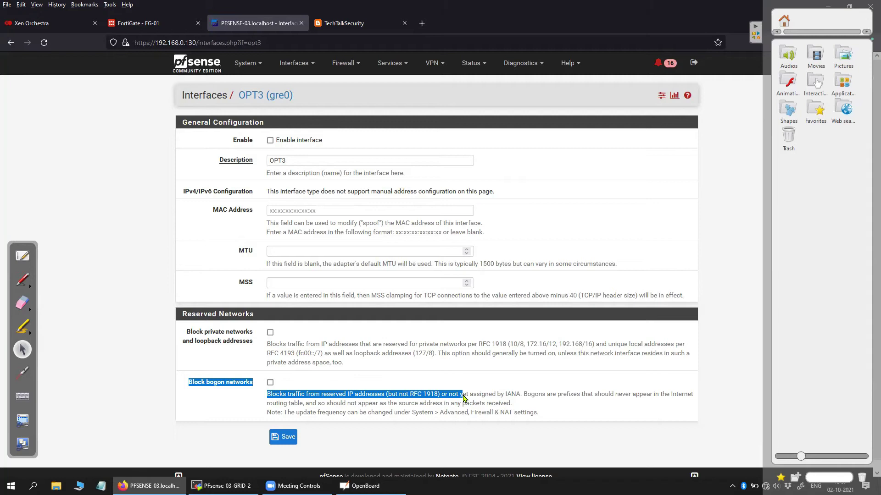
pyautogui.click(671, 187)
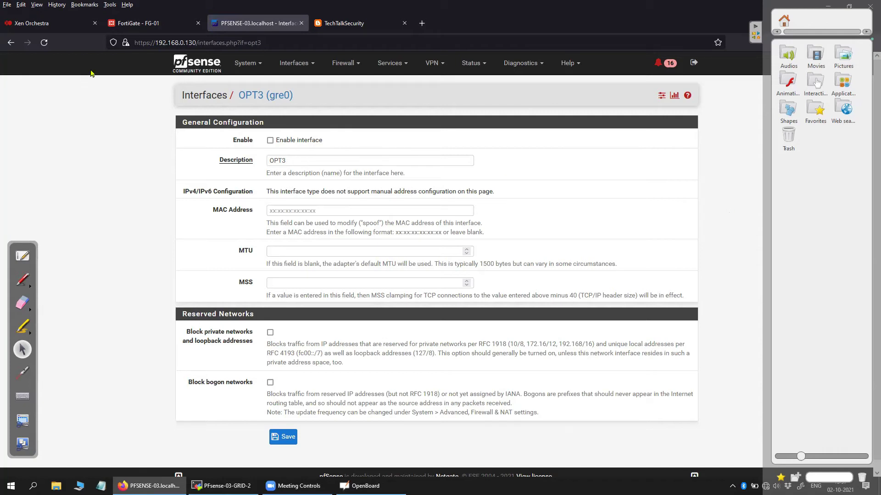
# - Return to the dashboard, dismiss its crash report notice and look over the listed interfaces once more
pyautogui.click(198, 63)
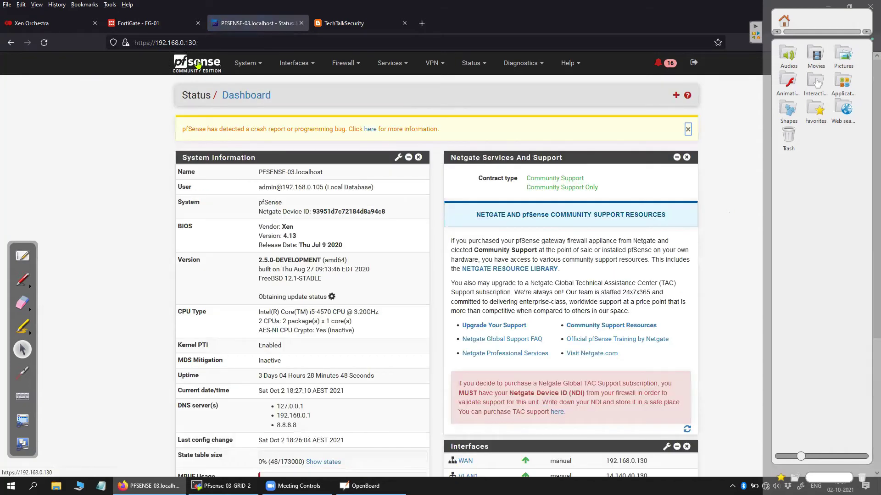
pyautogui.click(688, 130)
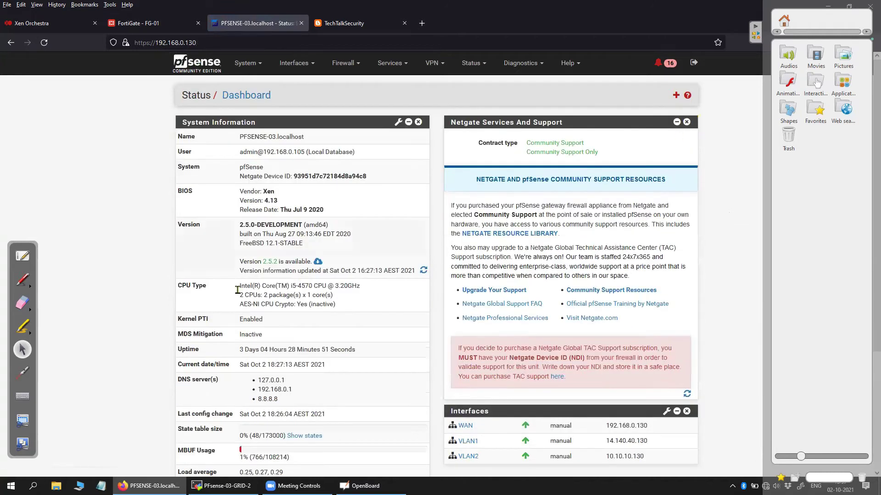
pyautogui.scroll(-3, 459, 358)
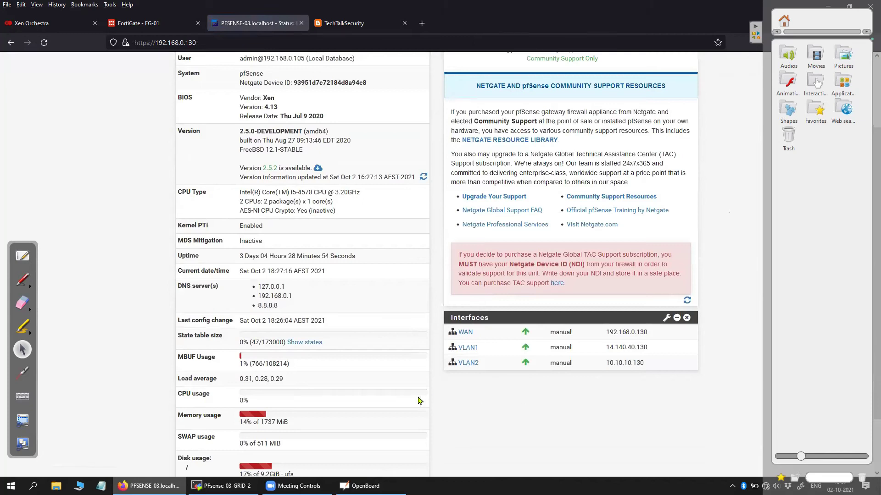
pyautogui.scroll(2, 279, 379)
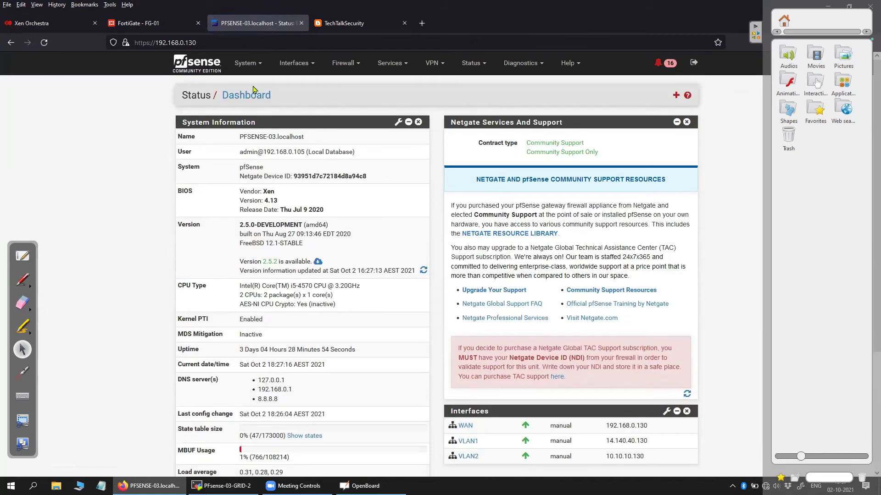
# - Open OPT3 from the interface assignments, enable the interface, then save and apply the change
pyautogui.click(293, 63)
pyautogui.click(287, 85)
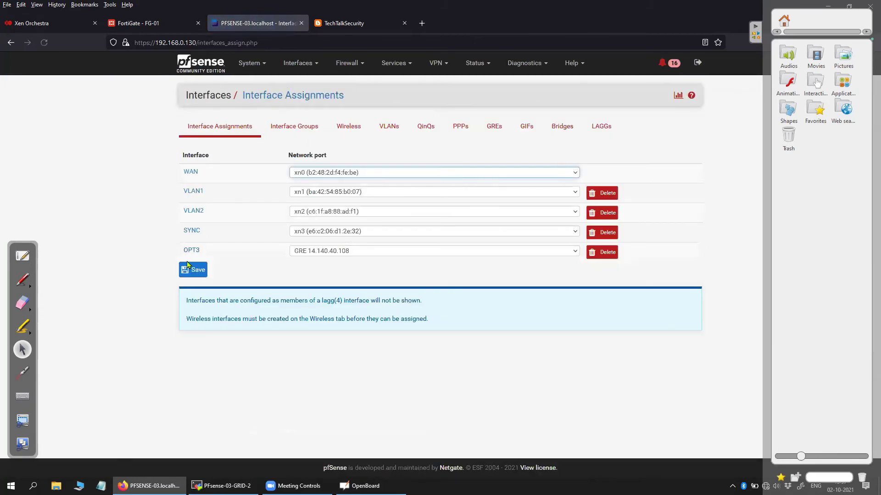
pyautogui.moveTo(205, 253); pyautogui.dragTo(179, 253)
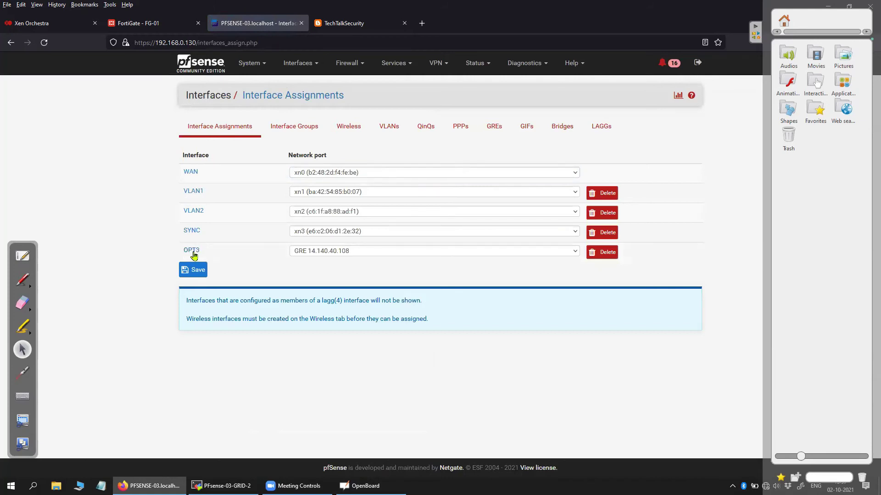
pyautogui.click(191, 251)
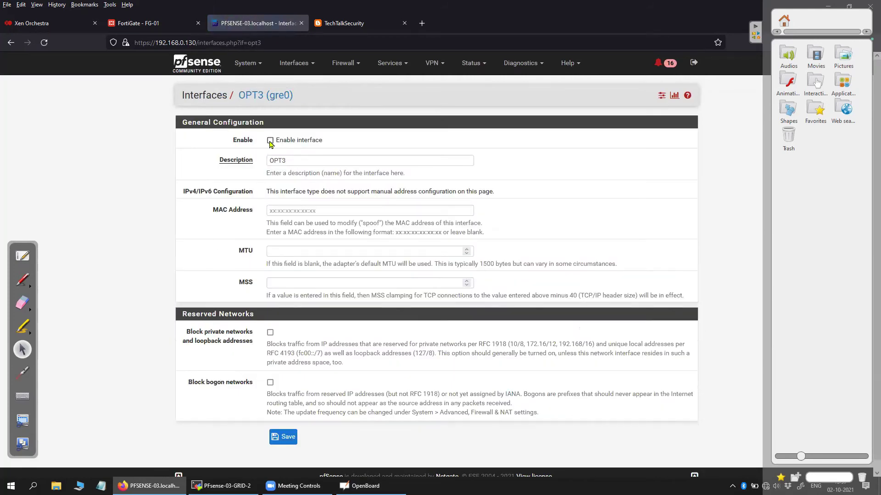
pyautogui.scroll(-1, 303, 376)
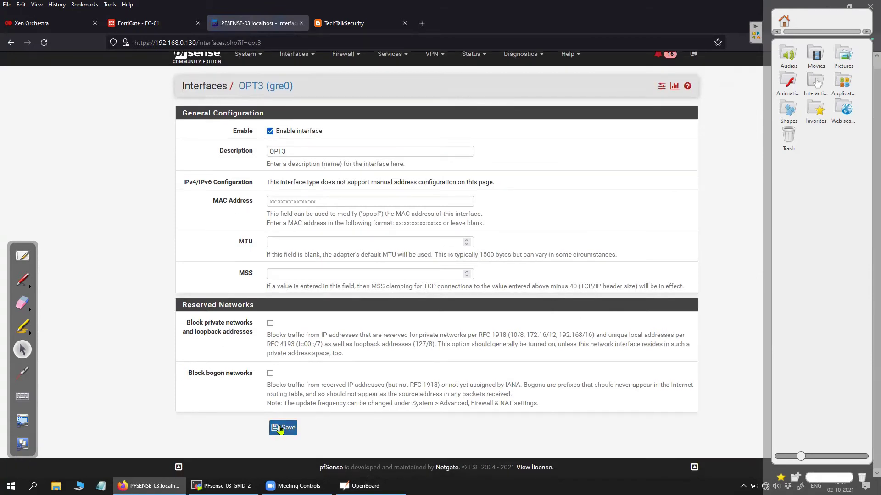
pyautogui.click(280, 428)
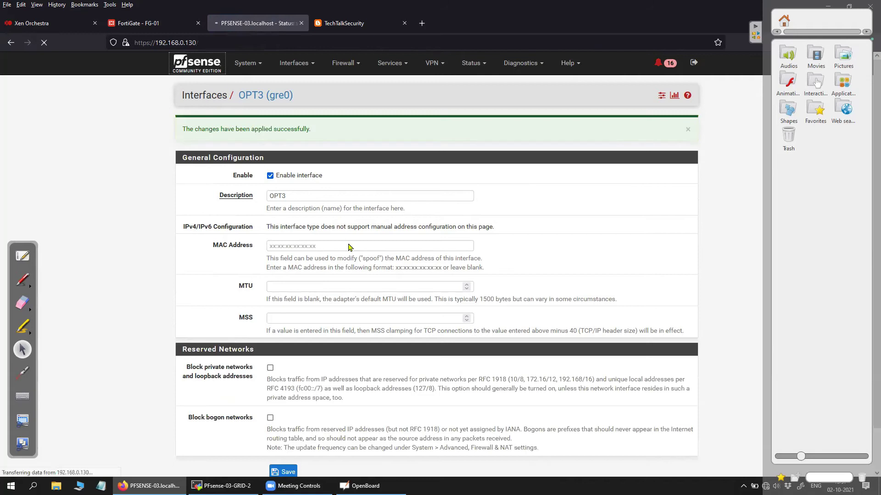
# - Check the dashboard's Interfaces widget for OPT3 and open its settings to read the interface name
pyautogui.scroll(-2, 515, 301)
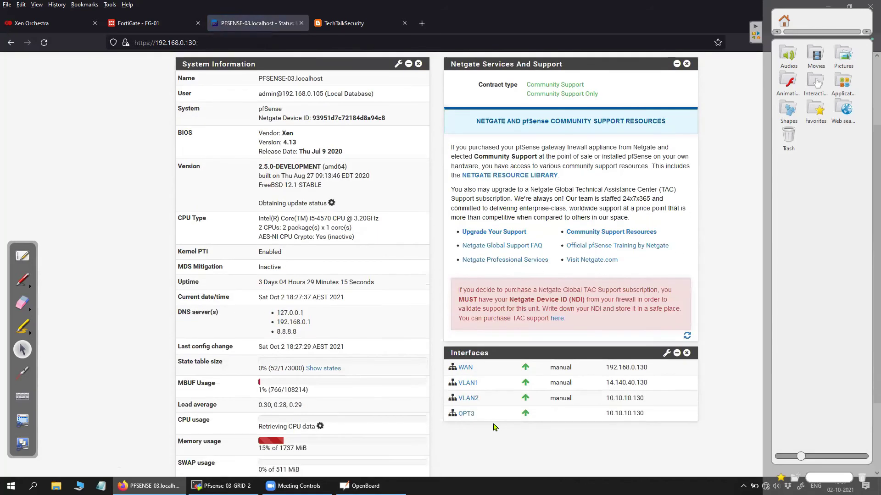
pyautogui.click(468, 415)
pyautogui.moveTo(291, 96); pyautogui.dragTo(236, 96)
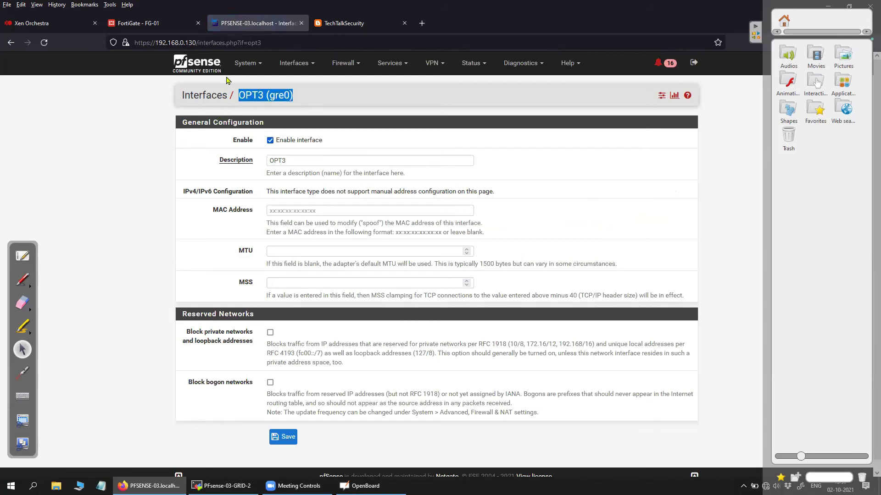
# - Open the VLAN1 GRE tunnel for editing, review its remote address, save it again and return to the dashboard
pyautogui.click(294, 63)
pyautogui.click(295, 83)
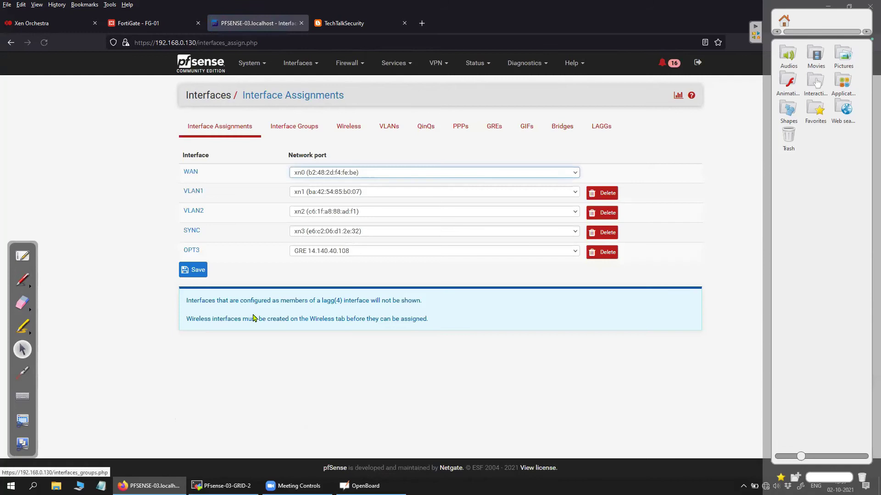
pyautogui.click(494, 129)
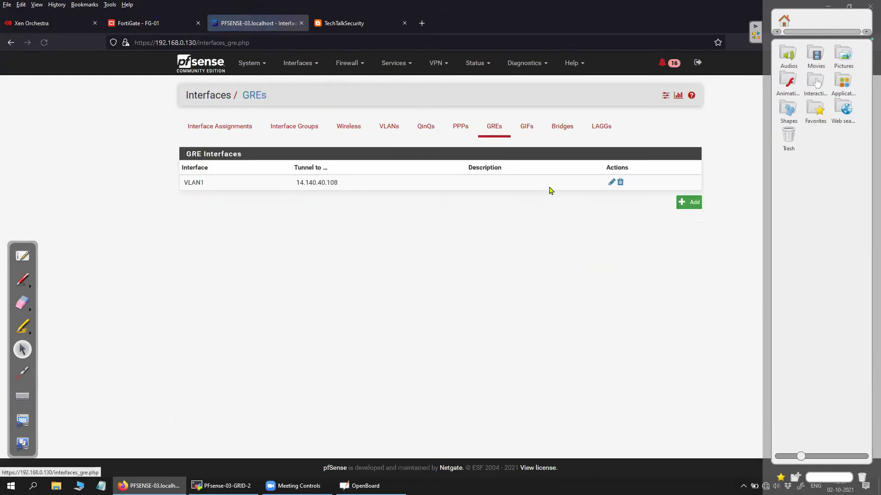
pyautogui.click(611, 182)
pyautogui.moveTo(320, 176); pyautogui.dragTo(270, 173)
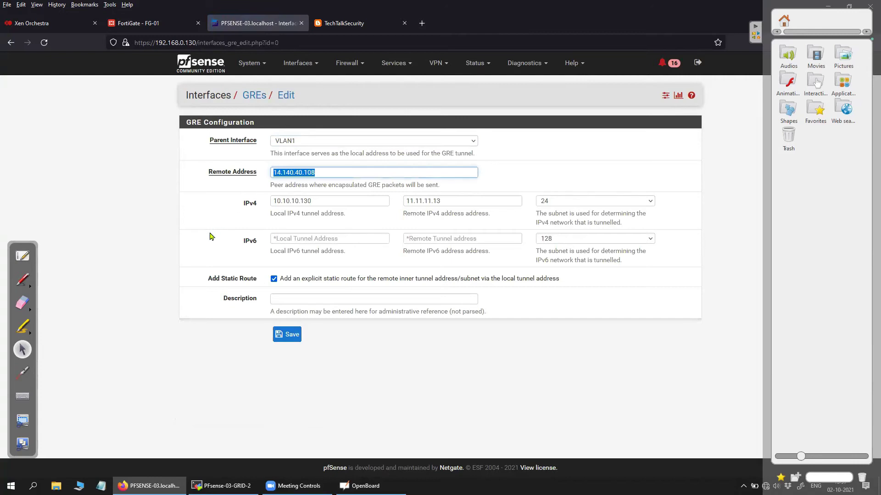
pyautogui.click(286, 334)
pyautogui.click(225, 67)
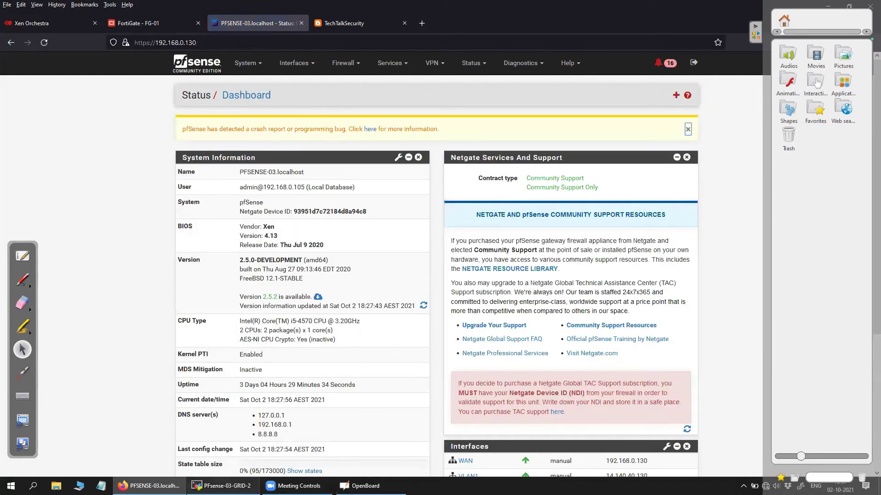
# - Switch to the PFsense-03-GRID-2 terminal, run ifconfig and locate the gre0 entry, moving the annotation toolbar clear of the output
pyautogui.press('super+Tab')
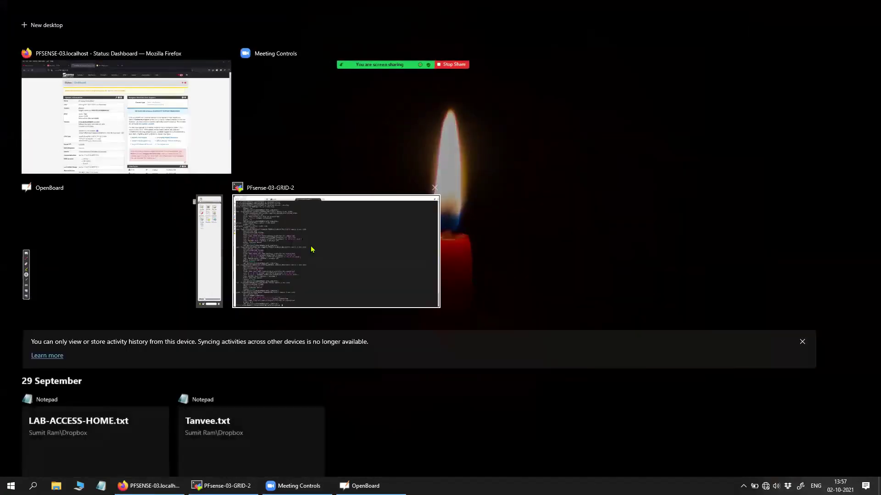
pyautogui.click(311, 249)
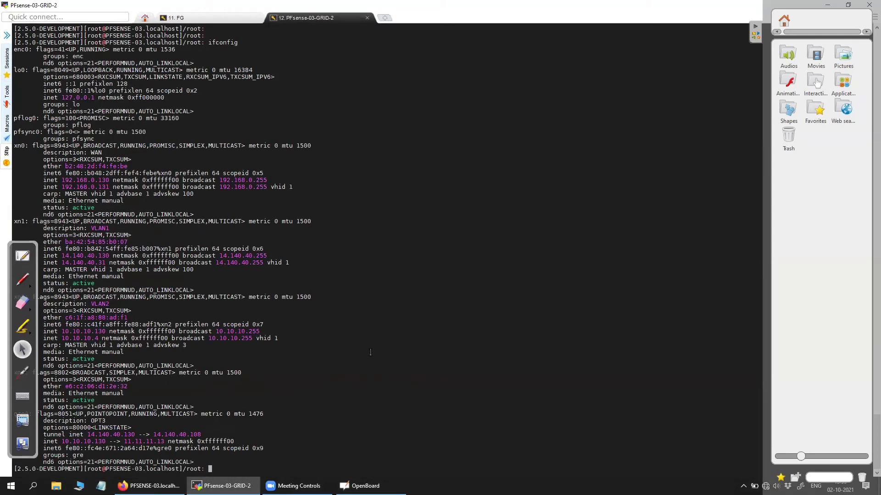
pyautogui.press('Return')
pyautogui.press('Return')
pyautogui.press('Return')
pyautogui.press('Return')
pyautogui.press('Return')
pyautogui.press('Return')
pyautogui.press('Return')
pyautogui.press('Return')
pyautogui.press('Return')
pyautogui.press('Return')
pyautogui.press('Return')
pyautogui.press('Return')
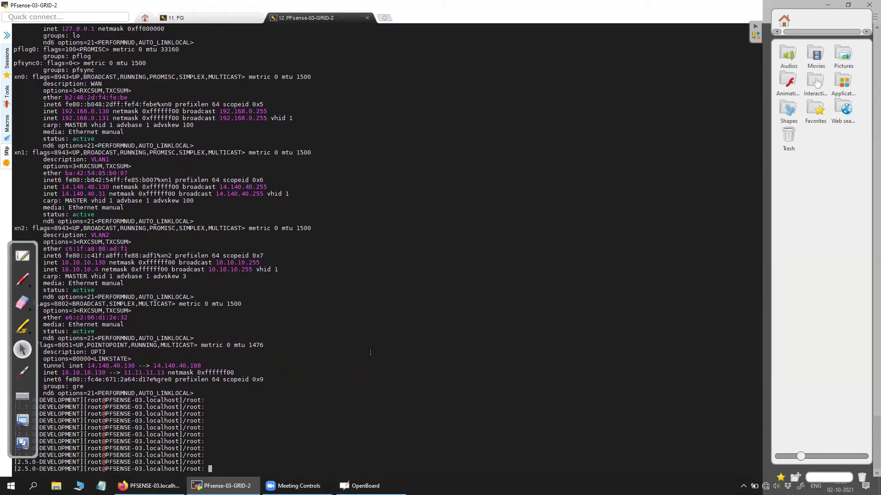
pyautogui.write('ifconfiog')
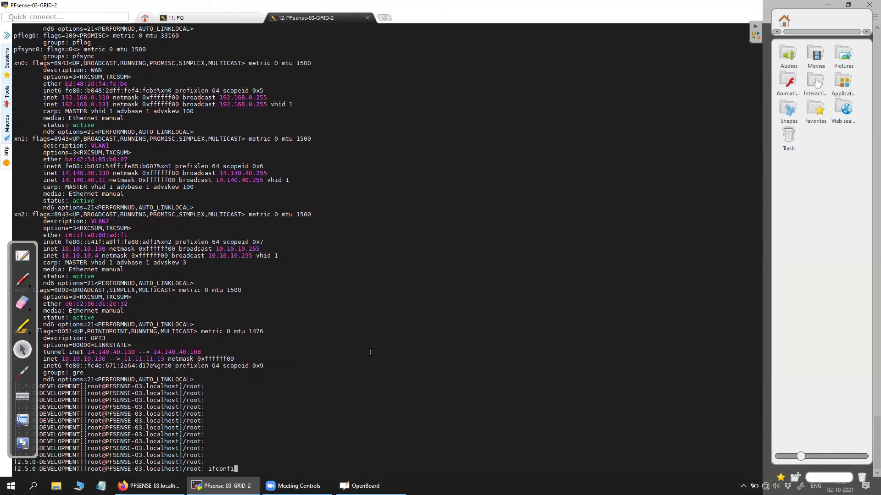
pyautogui.press('Return')
pyautogui.press('Return')
pyautogui.press('Return')
pyautogui.press('Return')
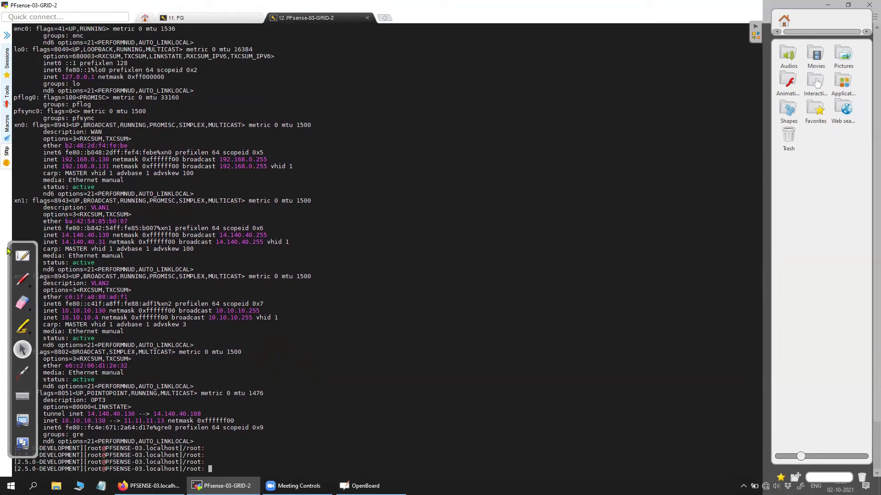
pyautogui.moveTo(7, 250); pyautogui.dragTo(16, 78)
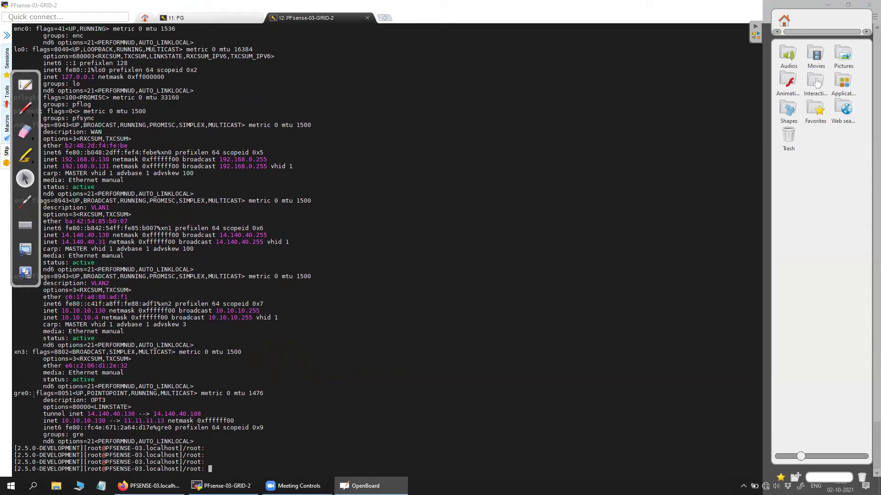
pyautogui.moveTo(15, 393)
pyautogui.mouseDown()
pyautogui.moveTo(27, 393)
pyautogui.moveTo(16, 397)
pyautogui.mouseUp()
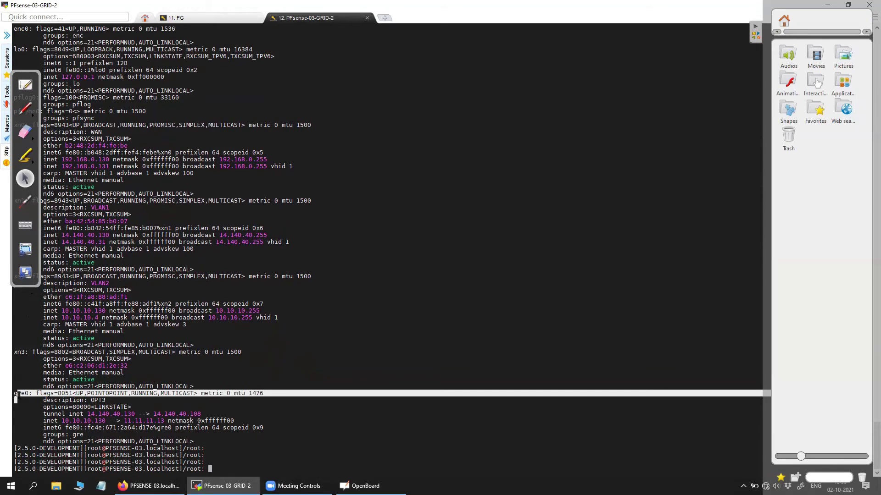
# - Switch back to Firefox and open OPT3 from the dashboard to compare its device name with the terminal output
pyautogui.click(151, 486)
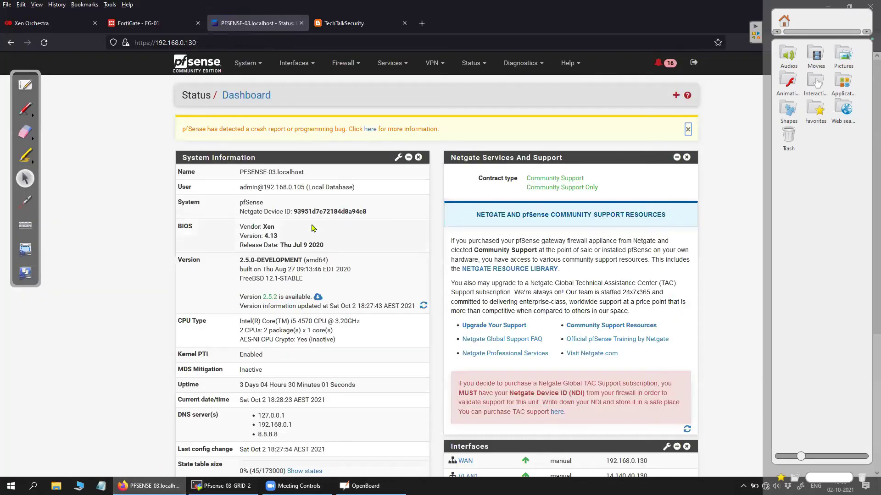
pyautogui.scroll(-3, 319, 306)
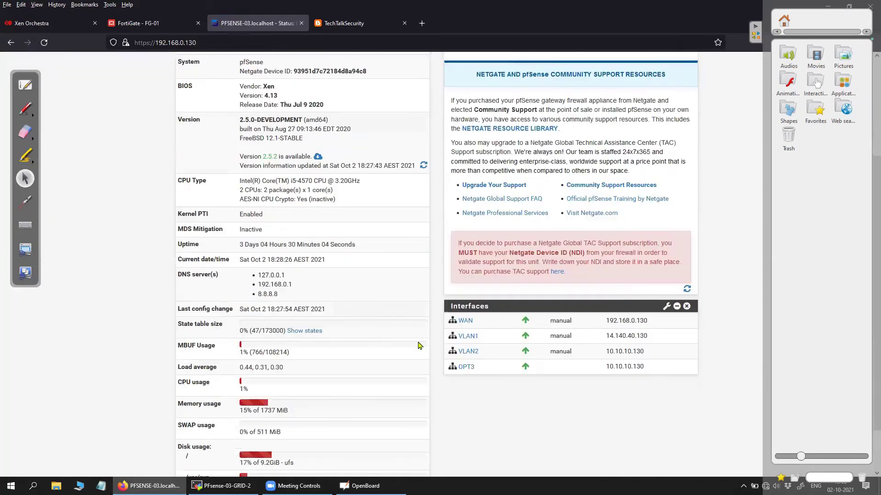
pyautogui.click(464, 366)
pyautogui.moveTo(293, 96); pyautogui.dragTo(267, 97)
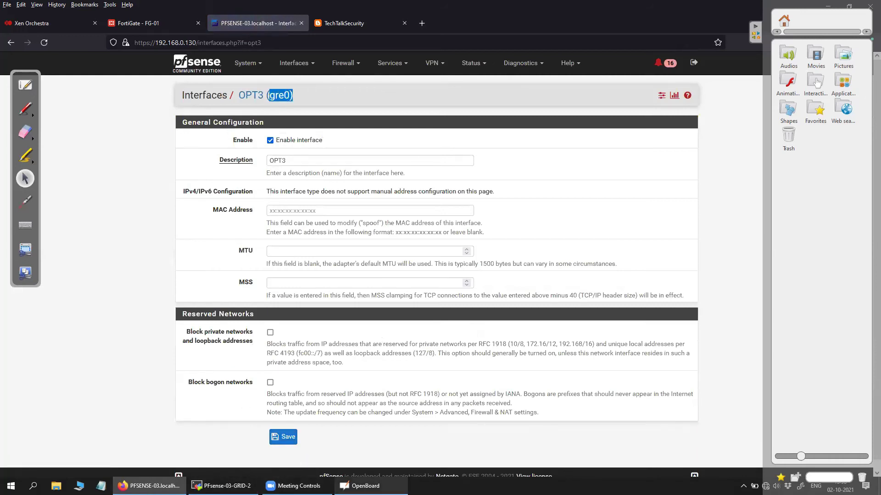
# - Return to the PFsense-03-GRID-2 terminal and examine the outer tunnel endpoint addresses of gre0
pyautogui.click(363, 485)
pyautogui.click(223, 485)
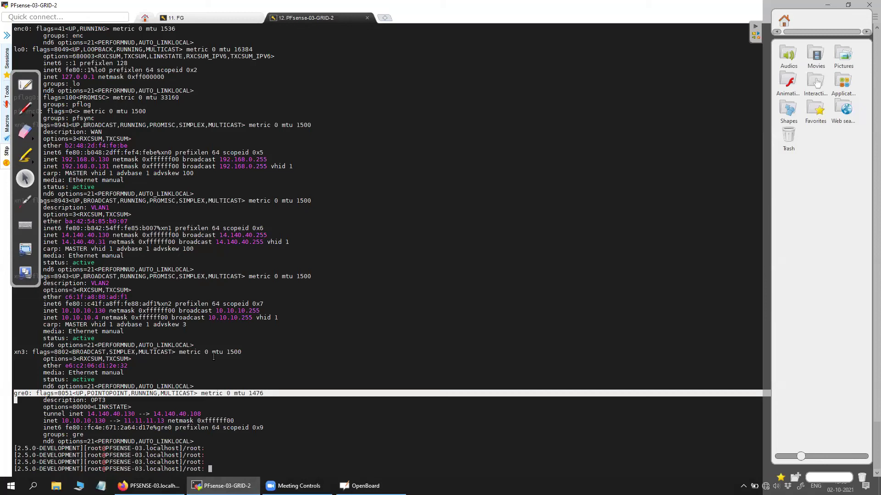
pyautogui.click(54, 394)
pyautogui.moveTo(16, 393); pyautogui.dragTo(200, 414)
pyautogui.click(85, 409)
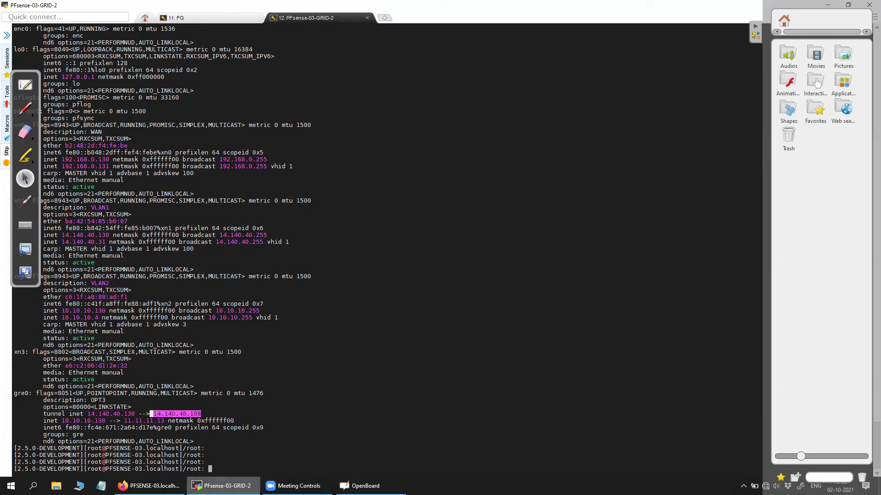
# - Consult the TechTalkSecurity page's network diagram, then examine the inner and outer addresses of gre0 in the pfSense terminal
pyautogui.press('super+Tab')
pyautogui.click(344, 149)
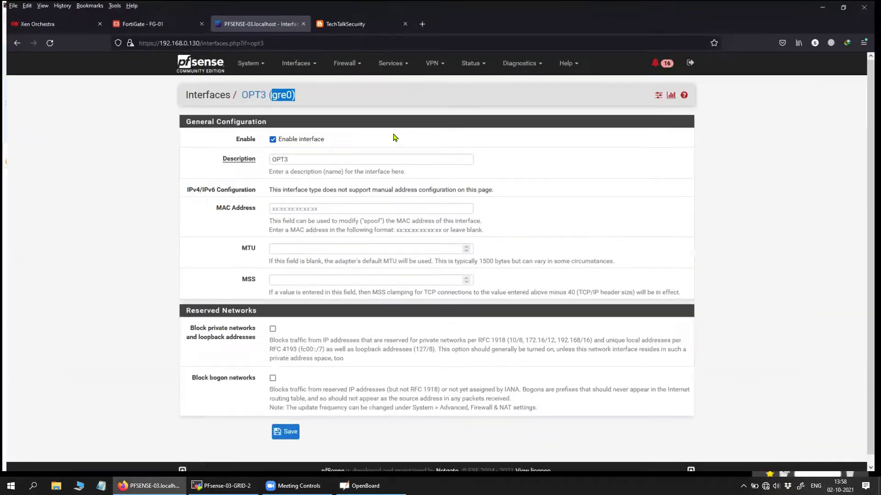
pyautogui.click(398, 24)
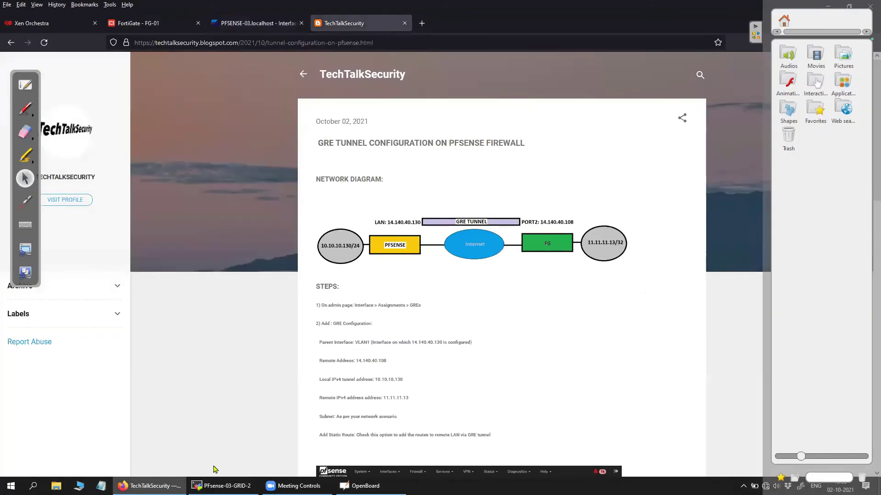
pyautogui.click(223, 486)
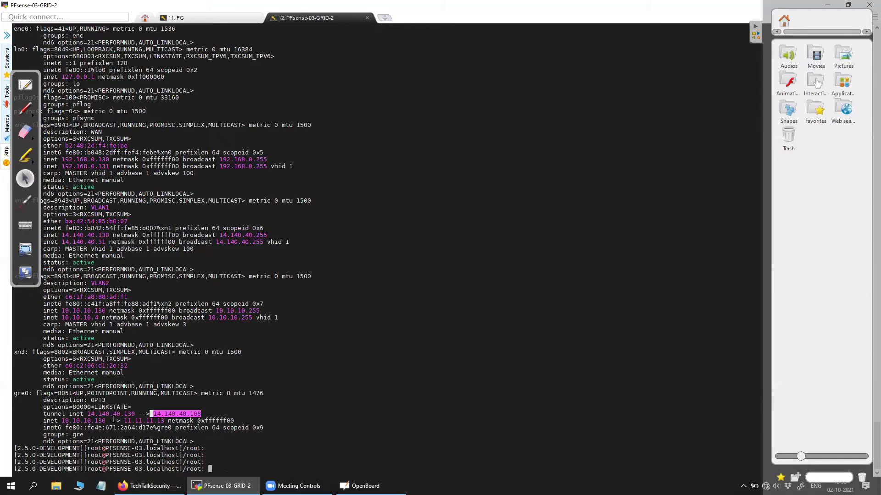
pyautogui.click(90, 427)
pyautogui.moveTo(63, 421); pyautogui.dragTo(162, 421)
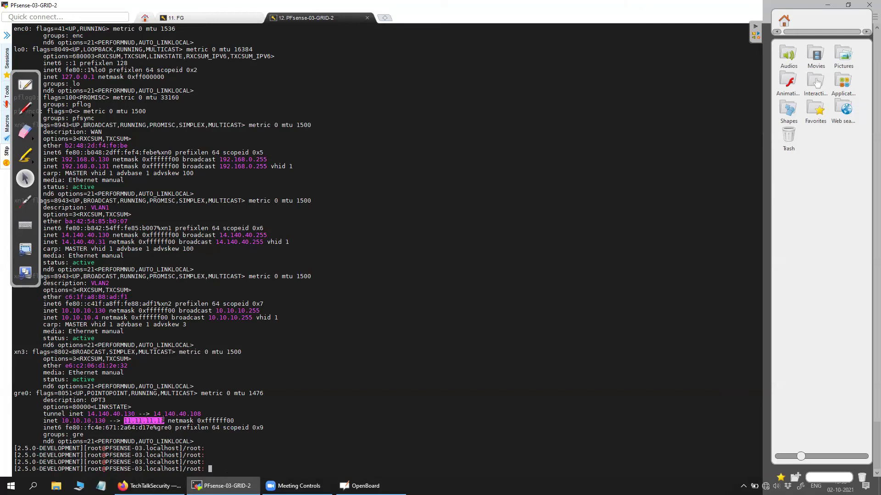
pyautogui.click(174, 428)
pyautogui.moveTo(61, 421); pyautogui.dragTo(164, 421)
pyautogui.moveTo(87, 414); pyautogui.dragTo(204, 414)
pyautogui.click(195, 440)
pyautogui.moveTo(70, 434); pyautogui.dragTo(142, 432)
pyautogui.click(143, 431)
# - Switch to the FG terminal session and begin a diagnose command at a fresh prompt
pyautogui.click(229, 20)
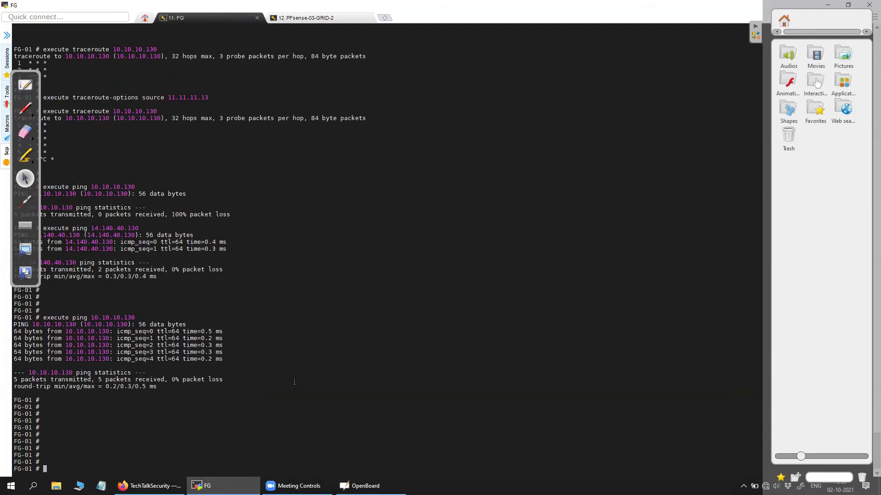
pyautogui.press('Return')
pyautogui.press('Return')
pyautogui.press('Return')
pyautogui.press('Return')
pyautogui.write('diagnose')
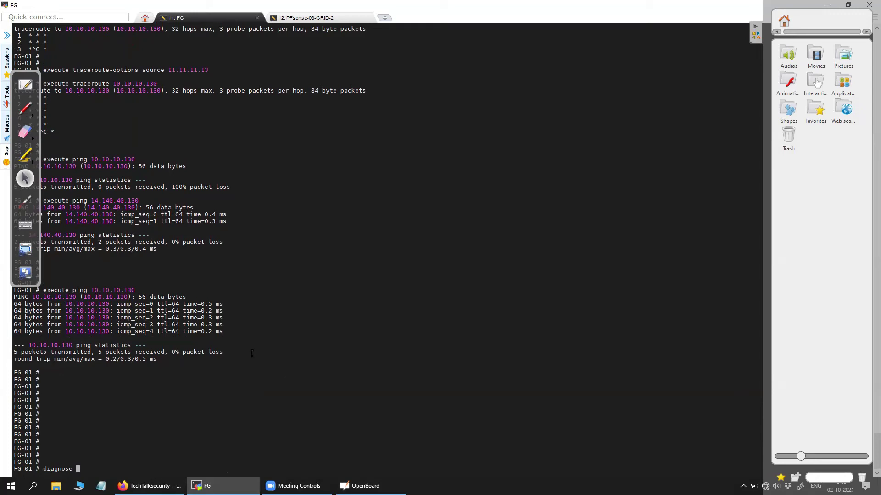
pyautogui.write('internet-service')
pyautogui.press('Tab')
pyautogui.press('BackSpace')
pyautogui.press('BackSpace')
# - Review the earlier ICMP capture, ping, traceroute and routing-table output in the FG terminal's history
pyautogui.scroll(12, 268, 329)
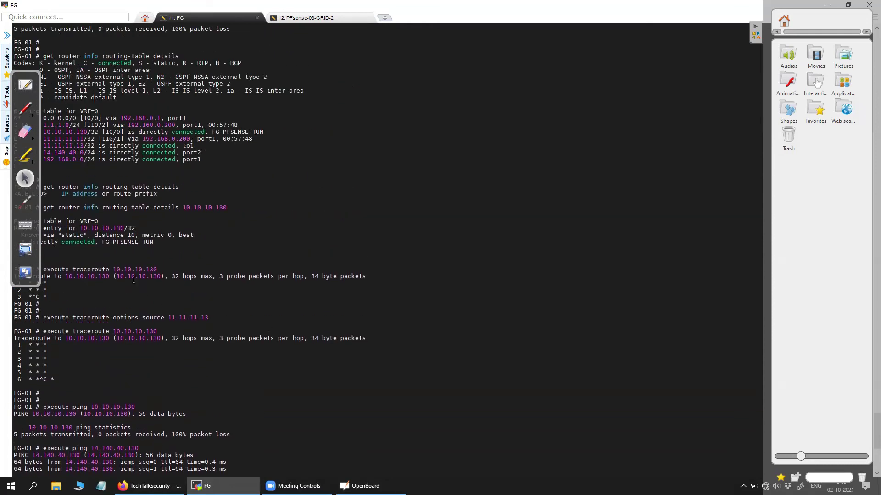
pyautogui.scroll(17, 133, 280)
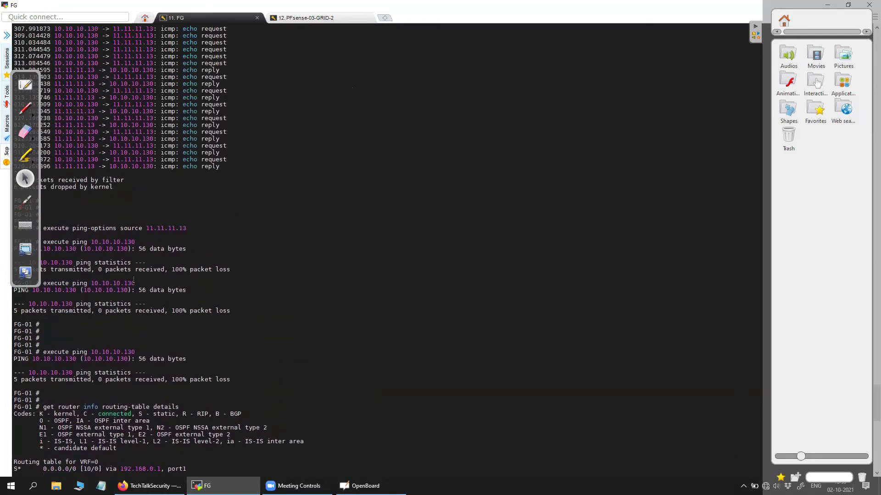
pyautogui.scroll(20, 133, 280)
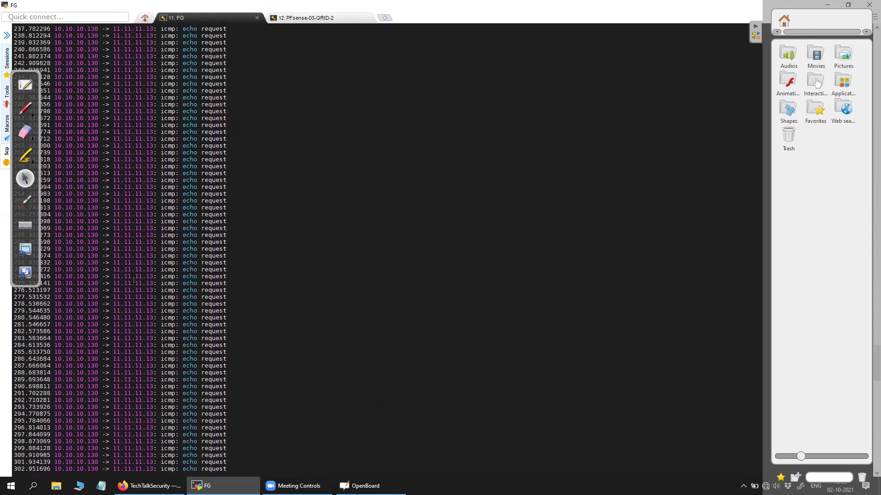
pyautogui.scroll(-20, 134, 281)
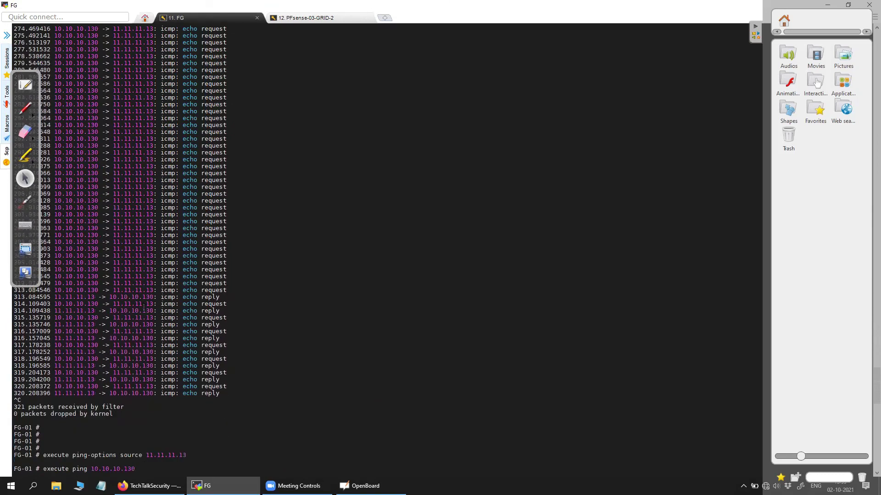
pyautogui.scroll(-20, 143, 307)
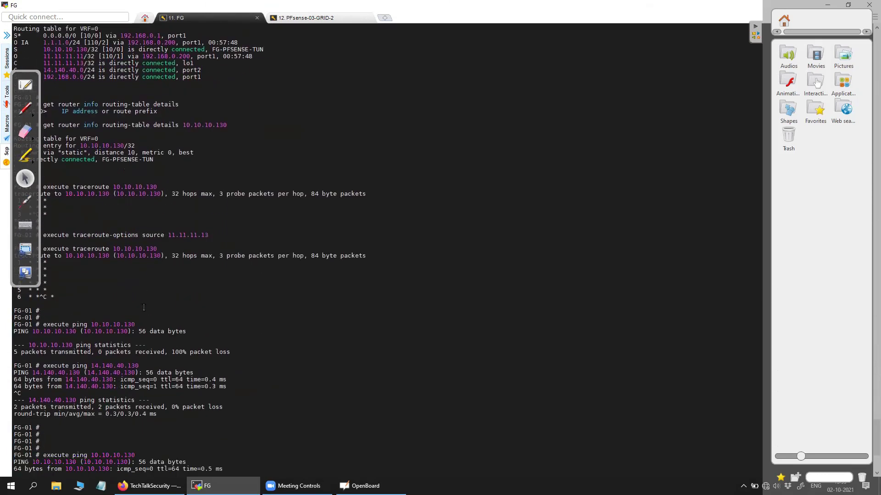
pyautogui.scroll(8, 144, 307)
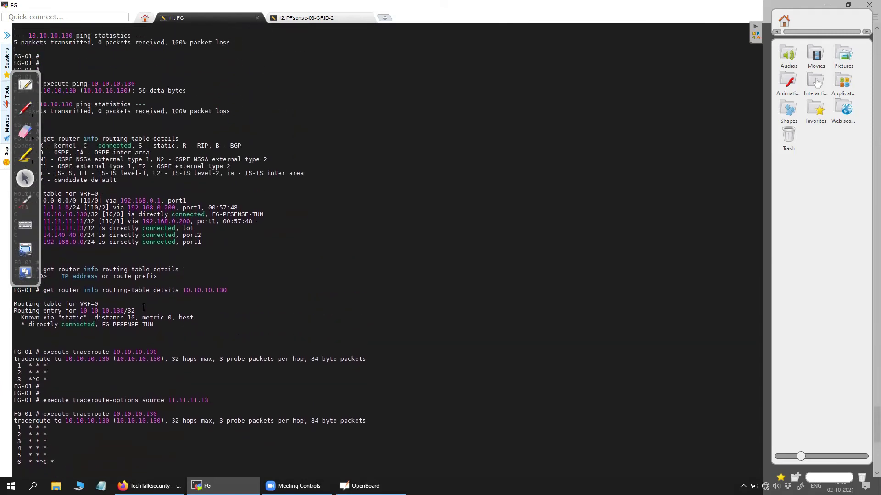
pyautogui.scroll(3, 143, 306)
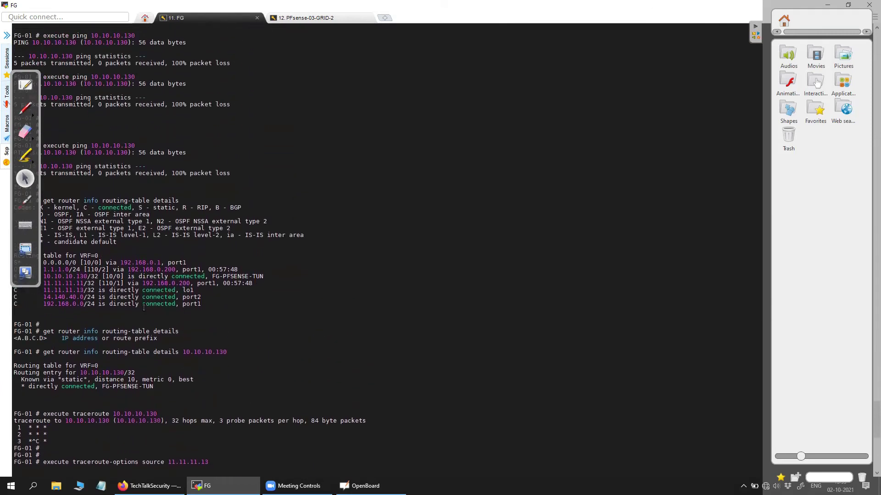
pyautogui.scroll(-10, 144, 307)
pyautogui.scroll(-9, 144, 307)
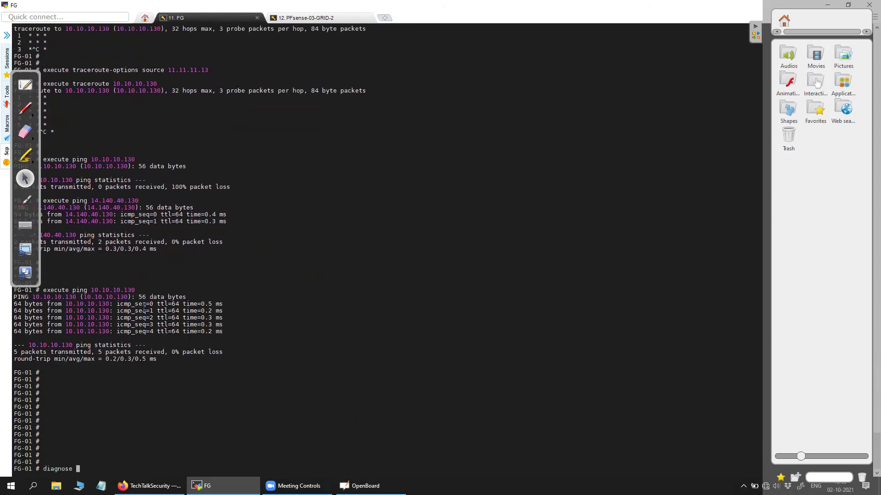
pyautogui.write('gr')
pyautogui.press('BackSpace')
pyautogui.press('BackSpace')
pyautogui.write('in')
pyautogui.press('Tab')
pyautogui.press('Tab')
pyautogui.press('Tab')
pyautogui.press('BackSpace')
pyautogui.press('BackSpace')
pyautogui.press('BackSpace')
pyautogui.press('BackSpace')
pyautogui.press('BackSpace')
pyautogui.press('BackSpace')
pyautogui.press('BackSpace')
pyautogui.press('BackSpace')
pyautogui.press('BackSpace')
pyautogui.press('BackSpace')
pyautogui.press('BackSpace')
pyautogui.press('BackSpace')
pyautogui.press('BackSpace')
pyautogui.press('BackSpace')
pyautogui.press('BackSpace')
pyautogui.press('BackSpace')
# - Switch to Firefox to consult the TechTalkSecurity page's GRE configuration steps and return to the FG terminal
pyautogui.click(149, 486)
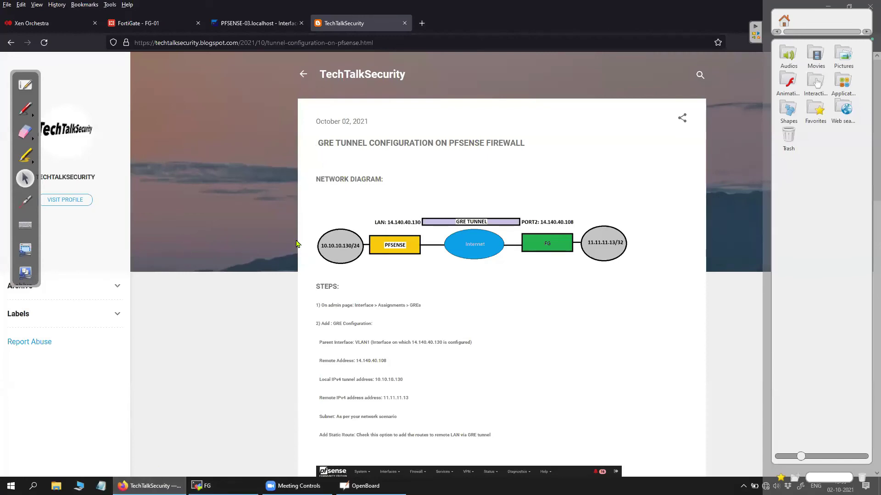
pyautogui.scroll(-3, 296, 244)
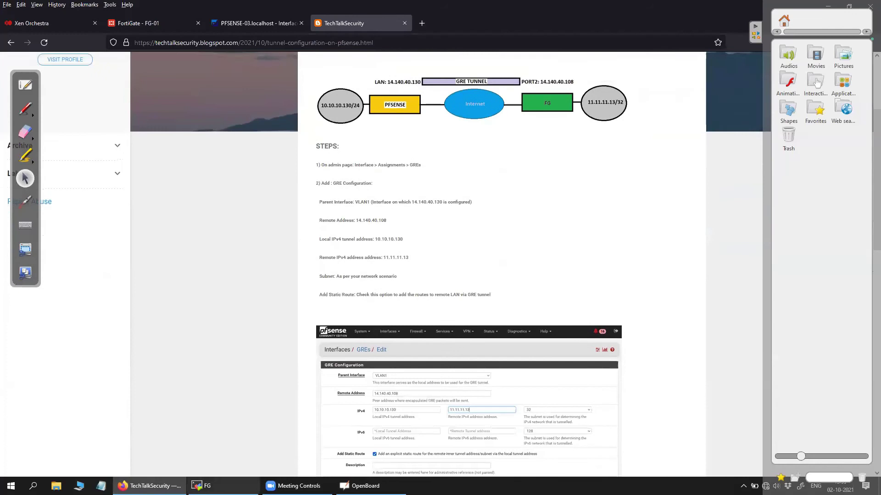
pyautogui.click(202, 486)
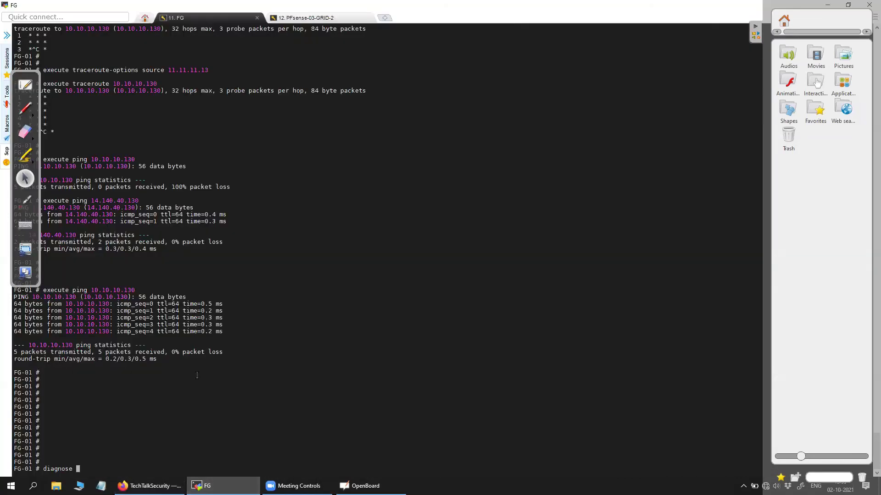
pyautogui.press('BackSpace')
pyautogui.press('BackSpace')
pyautogui.press('BackSpace')
pyautogui.press('BackSpace')
pyautogui.press('BackSpace')
pyautogui.press('BackSpace')
pyautogui.press('BackSpace')
pyautogui.press('BackSpace')
pyautogui.press('BackSpace')
pyautogui.write('get ')
pyautogui.write('in')
pyautogui.press('BackSpace')
pyautogui.press('BackSpace')
pyautogui.press('BackSpace')
pyautogui.press('BackSpace')
pyautogui.press('BackSpace')
pyautogui.press('BackSpace')
pyautogui.write('show')
pyautogui.press('BackSpace')
pyautogui.press('BackSpace')
pyautogui.press('BackSpace')
pyautogui.press('BackSpace')
pyautogui.press('BackSpace')
# - List the FortiGate's physical interfaces with "get sys int phy"
pyautogui.write('get sys int phy')
pyautogui.press('Return')
pyautogui.press('Return')
pyautogui.press('Return')
# - List all FortiGate interfaces with "get sys int" and examine the FG-PFSENSE-TUN entry
pyautogui.press('Up')
pyautogui.press('BackSpace')
pyautogui.press('BackSpace')
pyautogui.press('BackSpace')
pyautogui.press('BackSpace')
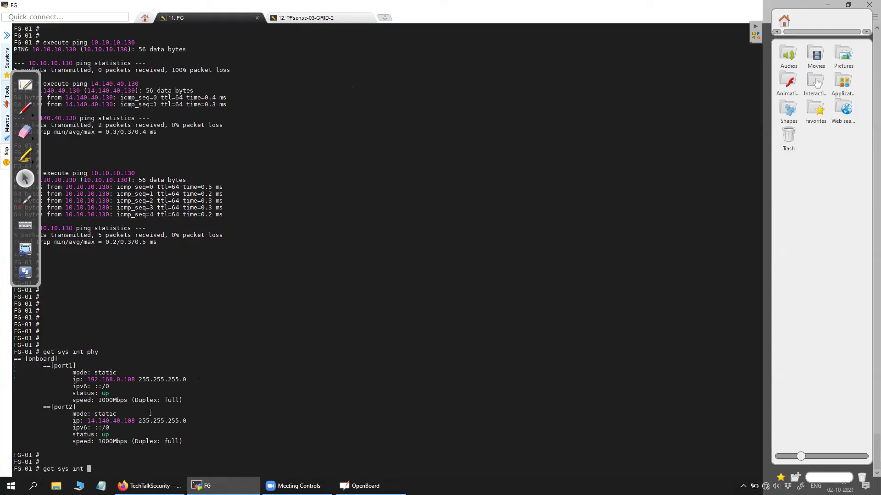
pyautogui.press('Return')
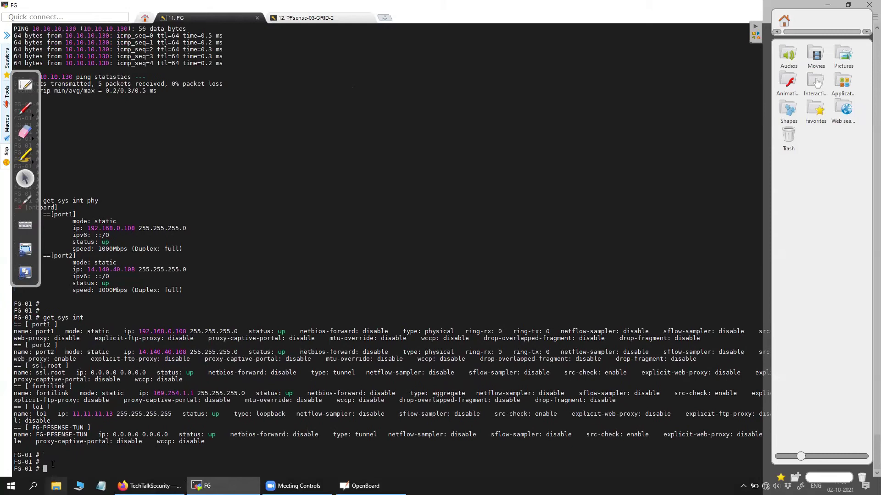
pyautogui.moveTo(29, 435); pyautogui.dragTo(214, 435)
pyautogui.click(188, 459)
# - Run "diagnose sys gre list" at a fresh prompt and examine the FG-PFSENSE-TUN tunnel's source and destination addresses
pyautogui.press('Return')
pyautogui.press('Return')
pyautogui.press('Return')
pyautogui.press('Return')
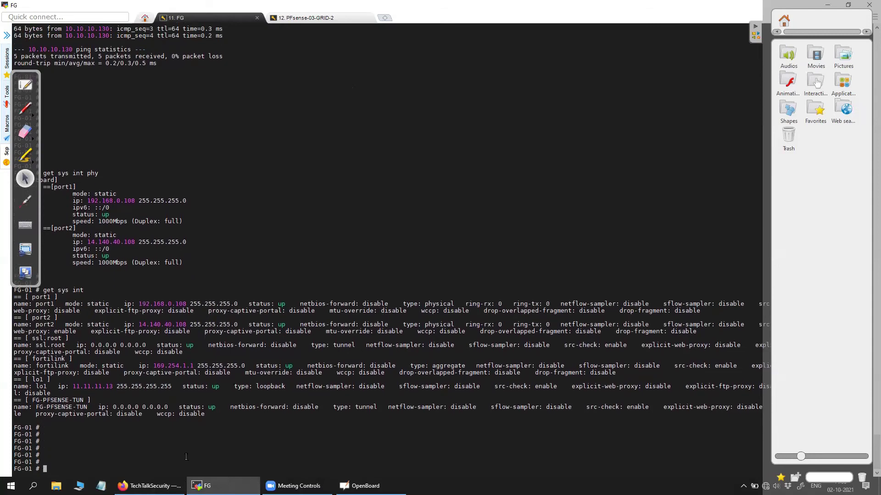
pyautogui.write('diagnose sys gre list')
pyautogui.press('Return')
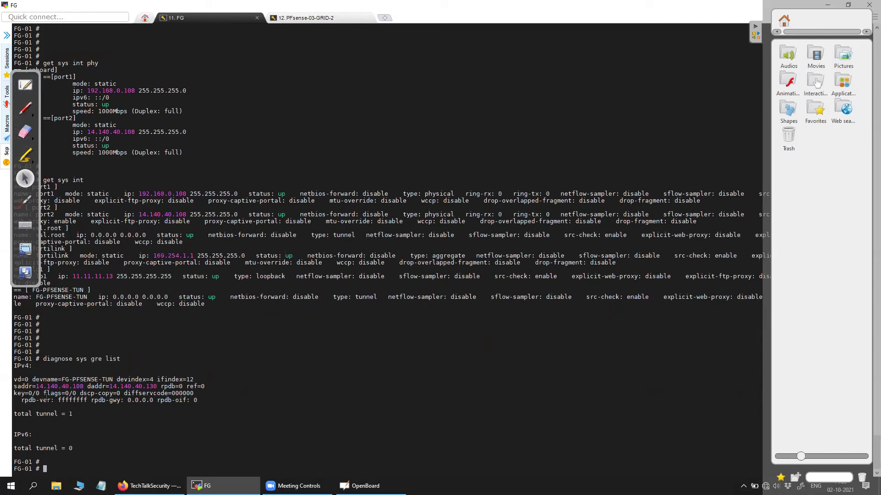
pyautogui.moveTo(32, 380); pyautogui.dragTo(191, 414)
pyautogui.click(161, 439)
pyautogui.press('Return')
pyautogui.press('Return')
pyautogui.press('Return')
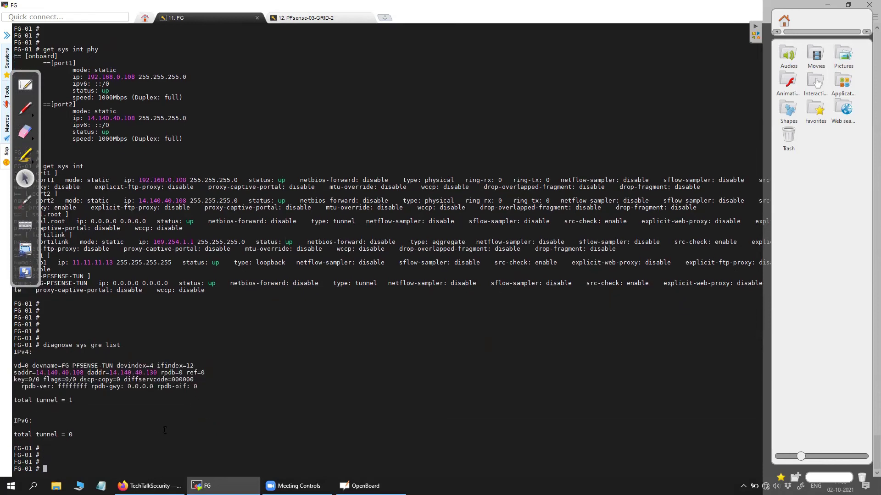
pyautogui.press('Up')
pyautogui.write('~~')
pyautogui.press('BackSpace')
pyautogui.press('BackSpace')
pyautogui.press('BackSpace')
pyautogui.press('BackSpace')
pyautogui.press('BackSpace')
pyautogui.press('BackSpace')
pyautogui.press('BackSpace')
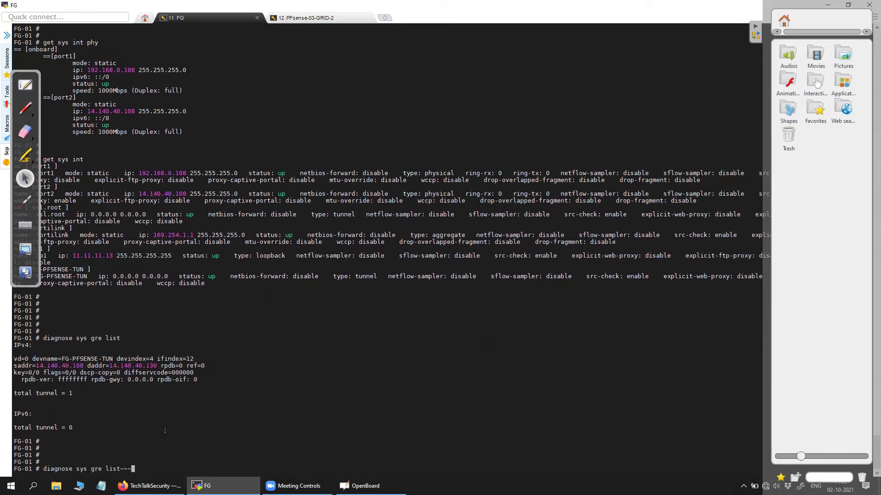
pyautogui.press('BackSpace')
pyautogui.press('BackSpace')
pyautogui.press('BackSpace')
pyautogui.press('BackSpace')
pyautogui.press('BackSpace')
pyautogui.press('BackSpace')
pyautogui.press('BackSpace')
pyautogui.press('BackSpace')
pyautogui.press('BackSpace')
pyautogui.press('BackSpace')
pyautogui.press('BackSpace')
pyautogui.press('BackSpace')
pyautogui.press('BackSpace')
pyautogui.press('BackSpace')
pyautogui.press('BackSpace')
pyautogui.press('BackSpace')
# - Run "get system gre-tunnel", check the command's inline help for further options and clear the prompt
pyautogui.write('get system gre-tunnel')
pyautogui.press('Return')
pyautogui.press('Up')
pyautogui.write('?')
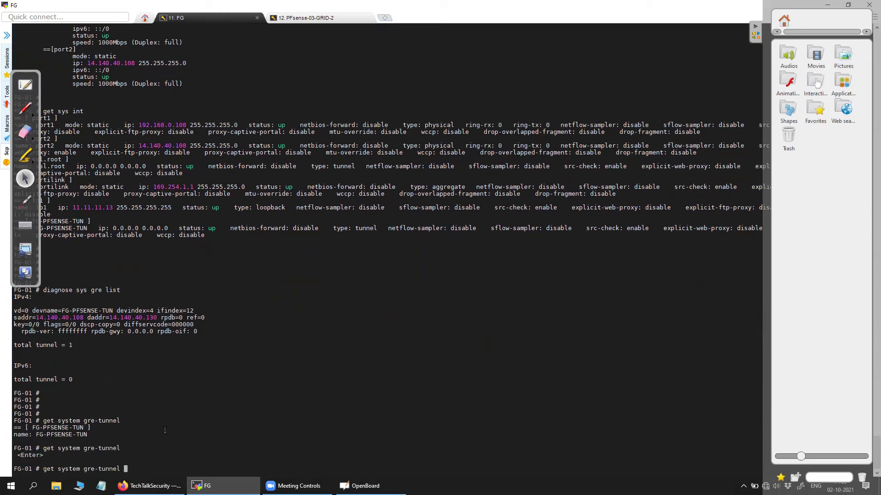
pyautogui.press('BackSpace')
pyautogui.press('BackSpace')
pyautogui.press('BackSpace')
pyautogui.press('BackSpace')
pyautogui.press('BackSpace')
pyautogui.press('BackSpace')
pyautogui.press('BackSpace')
pyautogui.press('BackSpace')
pyautogui.press('BackSpace')
pyautogui.press('BackSpace')
pyautogui.press('BackSpace')
pyautogui.press('BackSpace')
pyautogui.press('BackSpace')
pyautogui.press('BackSpace')
pyautogui.press('BackSpace')
pyautogui.press('BackSpace')
pyautogui.press('BackSpace')
pyautogui.press('BackSpace')
pyautogui.press('BackSpace')
pyautogui.press('BackSpace')
pyautogui.press('Return')
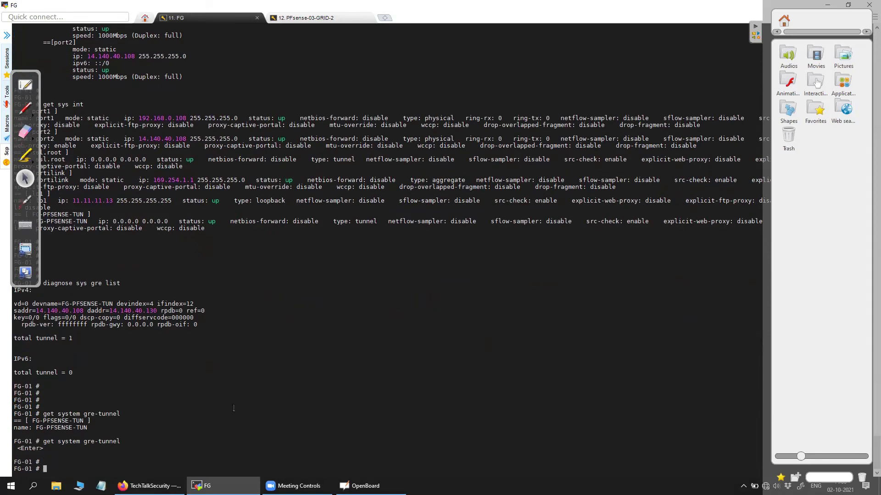
# - Switch to pfSense in Firefox and open the interface status page at the OPT3 (gre0) section
pyautogui.click(149, 486)
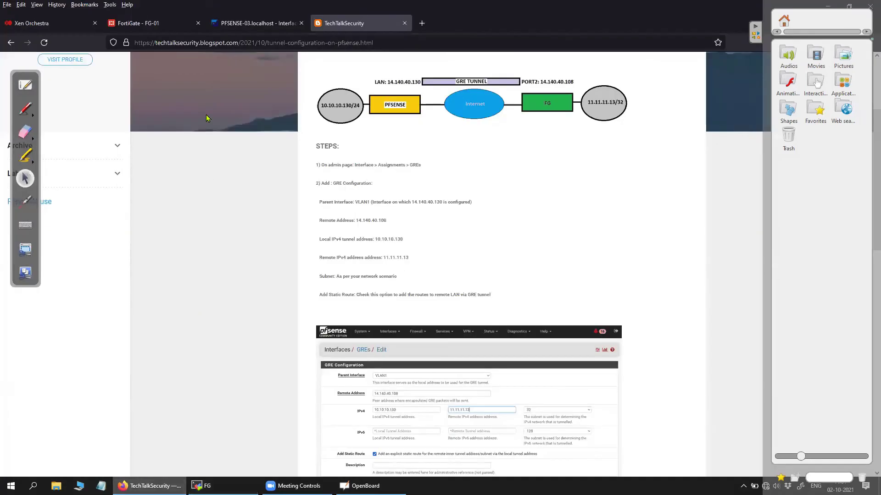
pyautogui.click(240, 23)
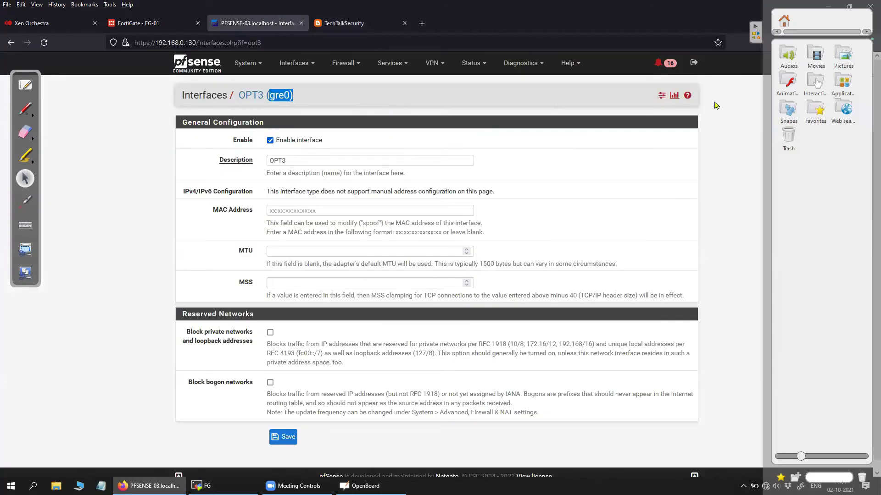
pyautogui.click(679, 98)
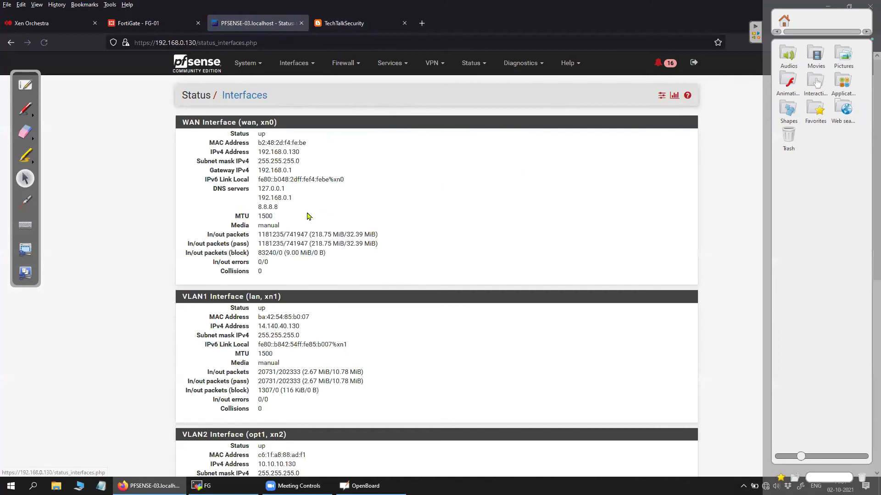
pyautogui.scroll(-10, 308, 215)
pyautogui.moveTo(182, 275); pyautogui.dragTo(295, 278)
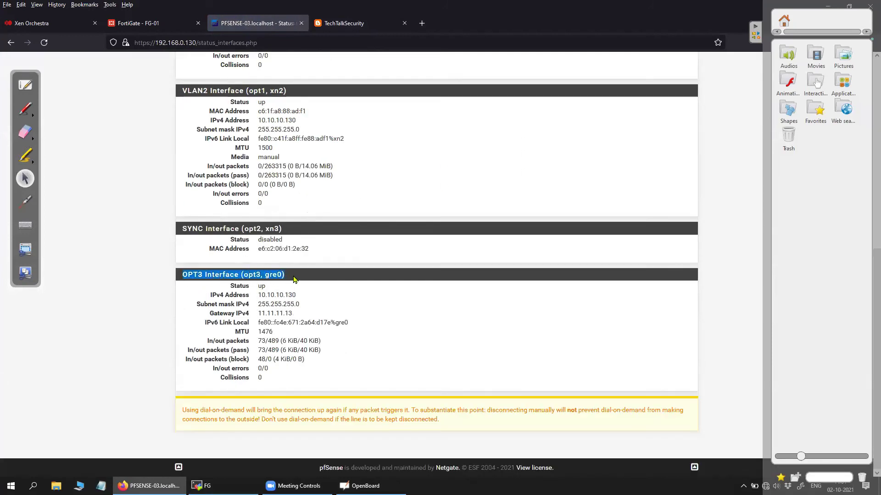
pyautogui.click(345, 298)
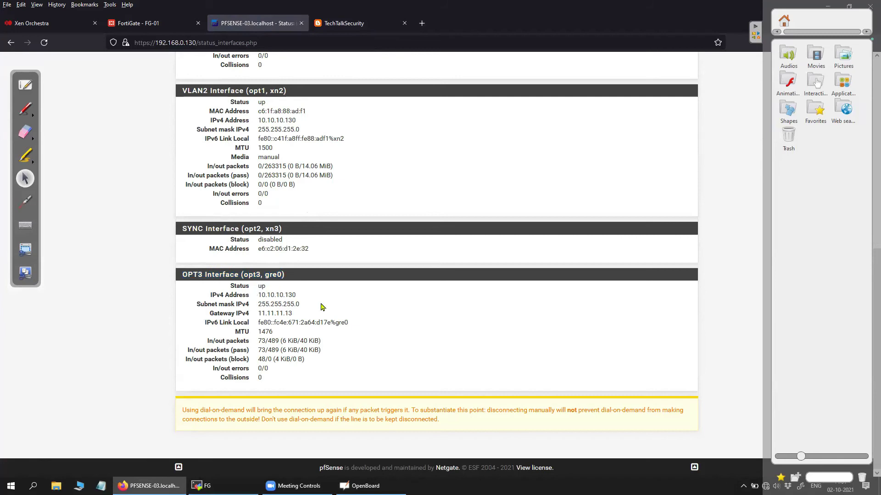
# - Examine the OPT3 interface's IPv4 address, subnet mask, gateway, MTU and packet counters
pyautogui.moveTo(257, 297); pyautogui.dragTo(311, 307)
pyautogui.click(371, 309)
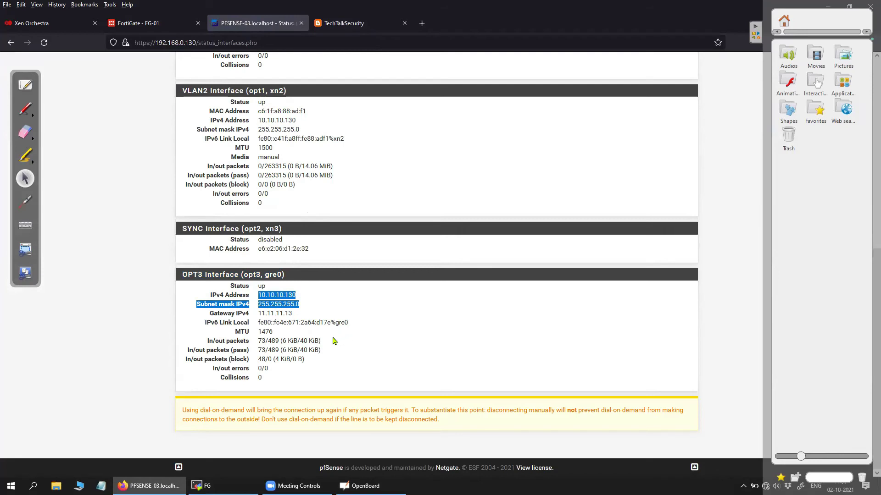
pyautogui.click(259, 331)
pyautogui.moveTo(319, 362); pyautogui.dragTo(199, 319)
pyautogui.click(362, 358)
pyautogui.moveTo(326, 355); pyautogui.dragTo(219, 307)
pyautogui.click(379, 311)
# - Open the pfSense firewall rules for the OPT3 interface
pyautogui.scroll(4, 335, 263)
pyautogui.scroll(3, 334, 264)
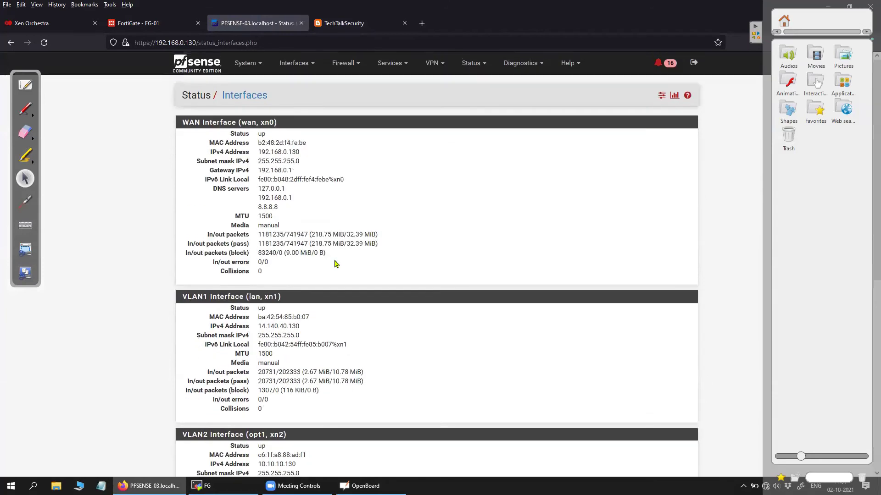
pyautogui.click(342, 64)
pyautogui.click(346, 113)
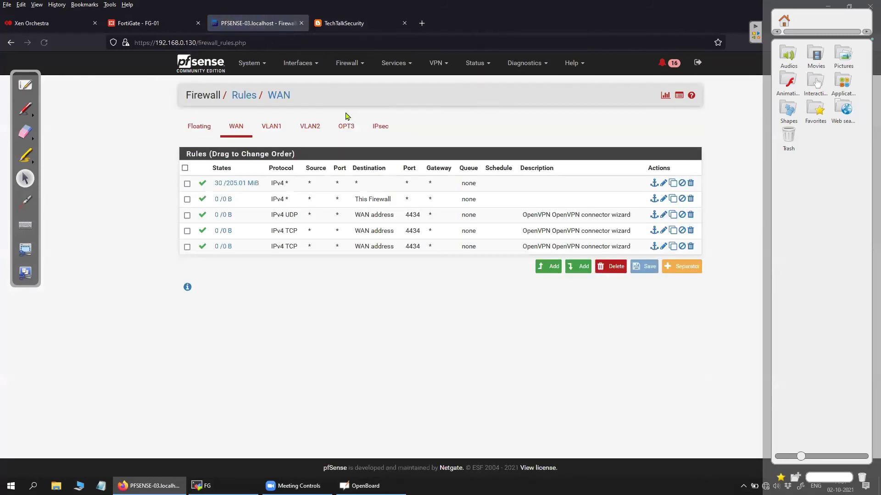
pyautogui.click(344, 131)
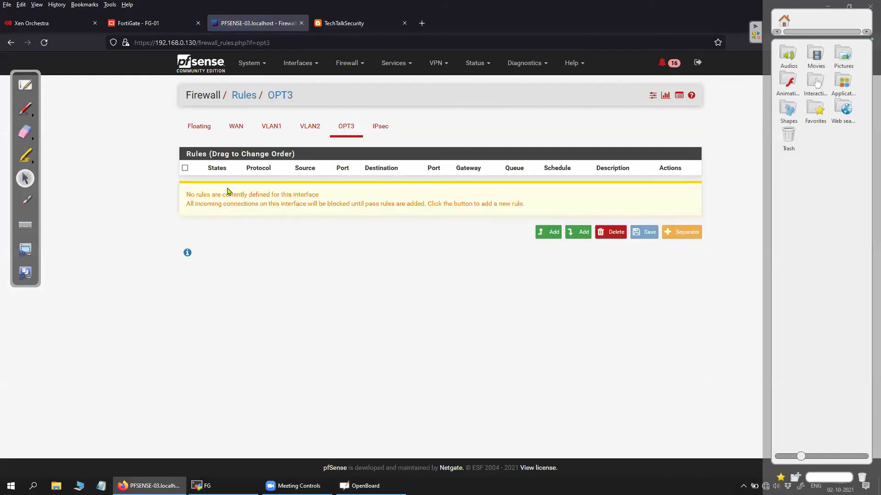
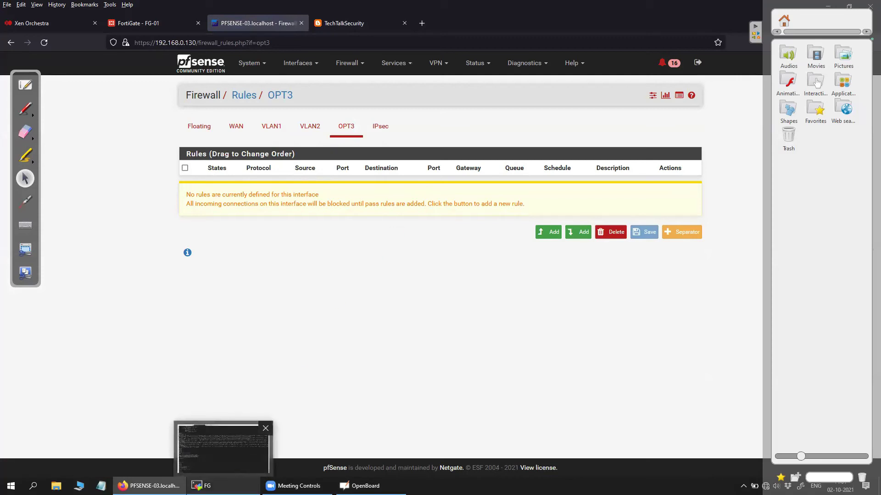
# - Switch to the PFsense-03-GRID-2 terminal session and ping 11.11.11.13 using source address 10.10.10.130
pyautogui.click(215, 486)
pyautogui.click(326, 18)
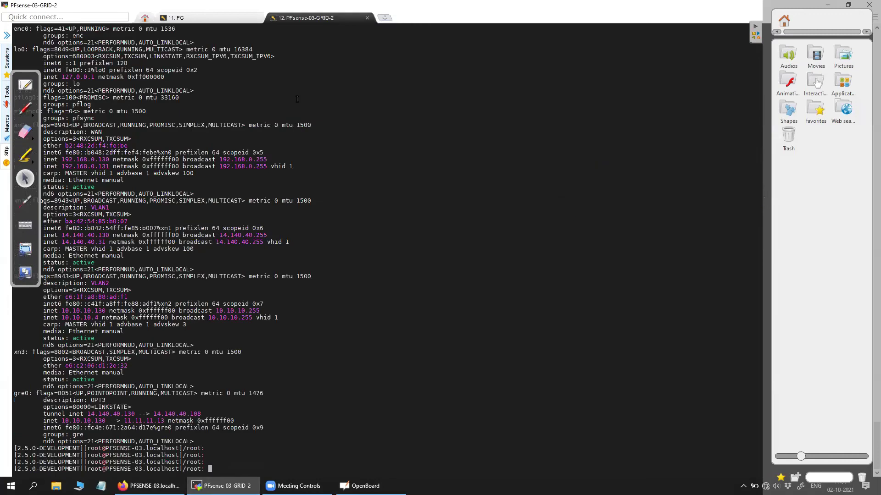
pyautogui.press('Return')
pyautogui.press('Return')
pyautogui.press('Return')
pyautogui.press('Return')
pyautogui.press('Return')
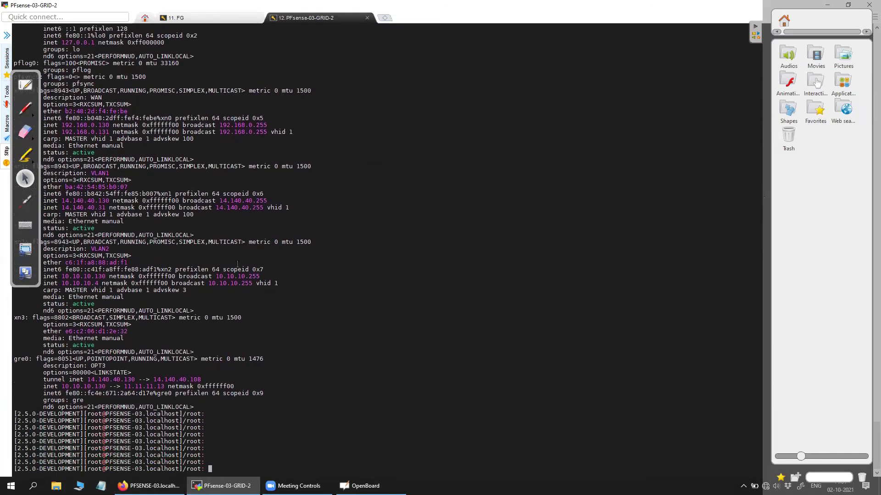
pyautogui.write('tcpdump -d')
pyautogui.press('Up')
pyautogui.press('Return')
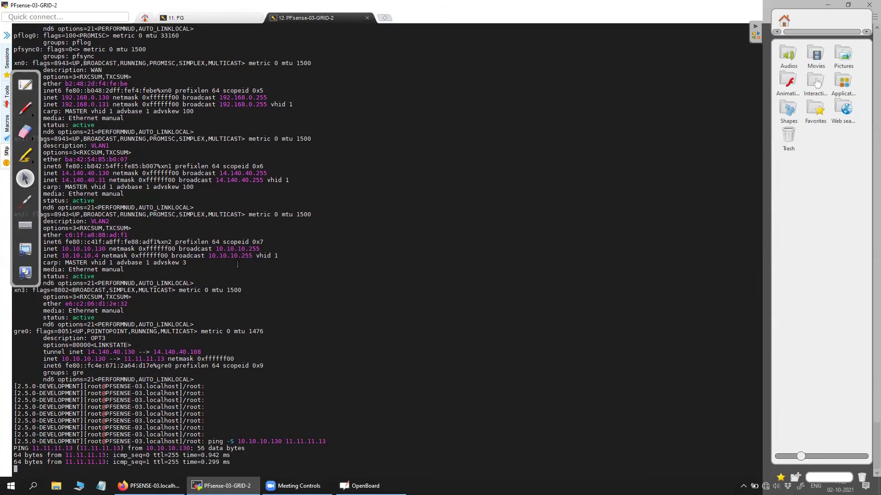
# - Compare the ping's source and destination addresses with the GRE network diagram on the TechTalkSecurity blog page, returning to the terminal
pyautogui.moveTo(237, 427); pyautogui.dragTo(284, 428)
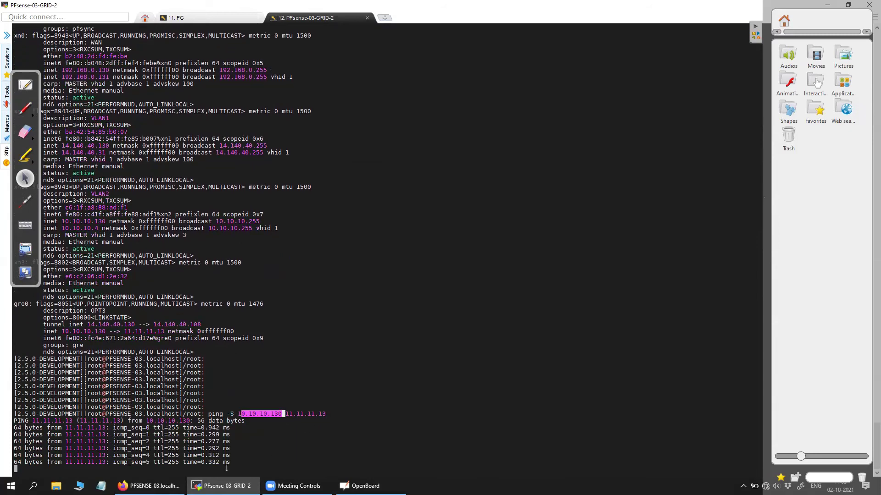
pyautogui.click(148, 486)
pyautogui.click(347, 26)
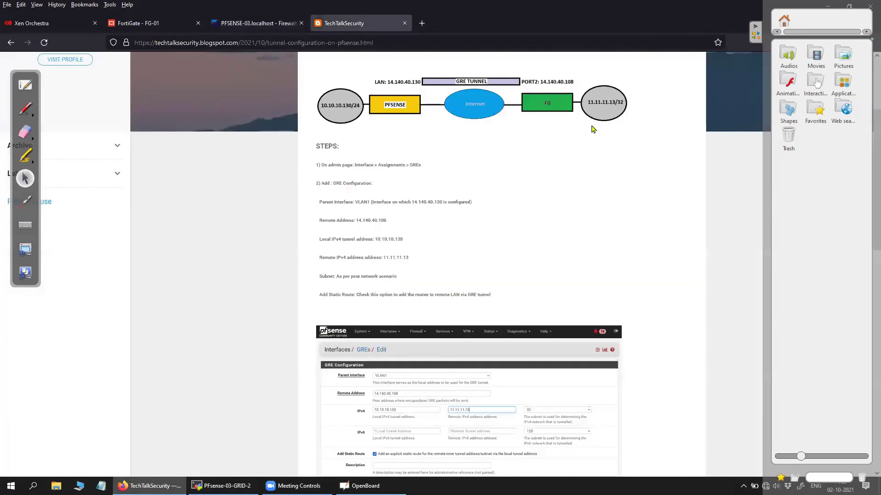
pyautogui.scroll(3, 461, 166)
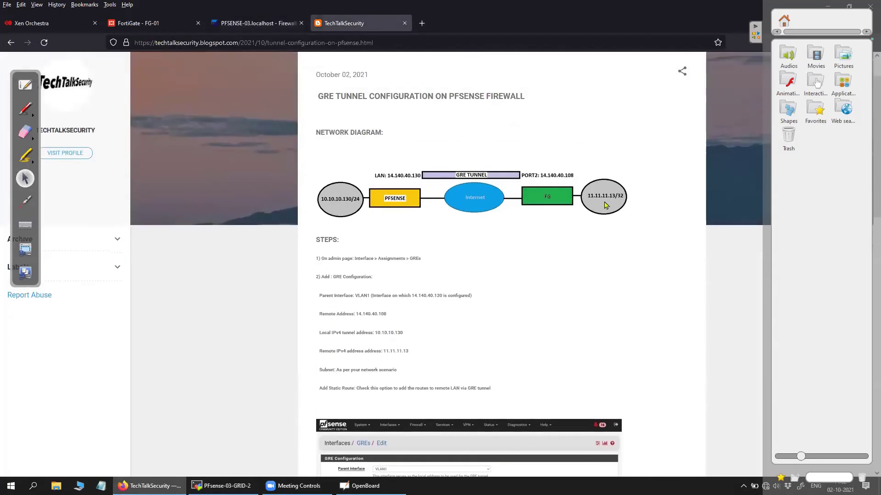
pyautogui.hotkey('alt', 'Tab')
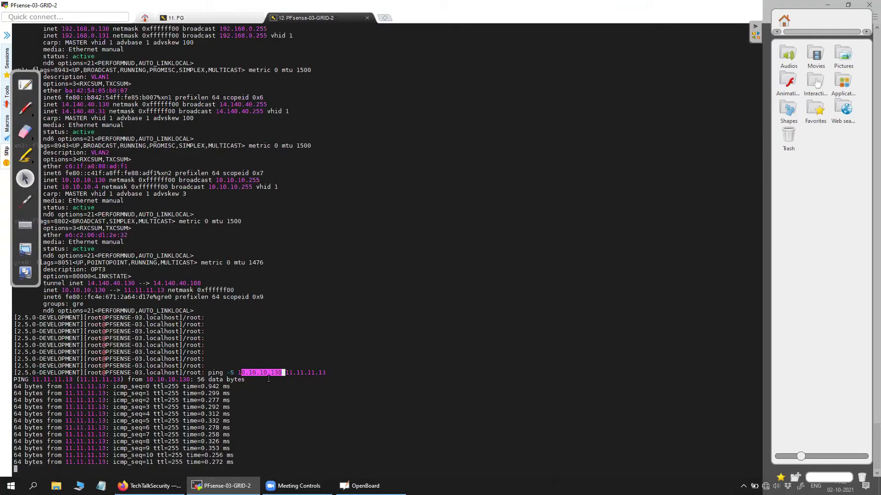
pyautogui.click(268, 395)
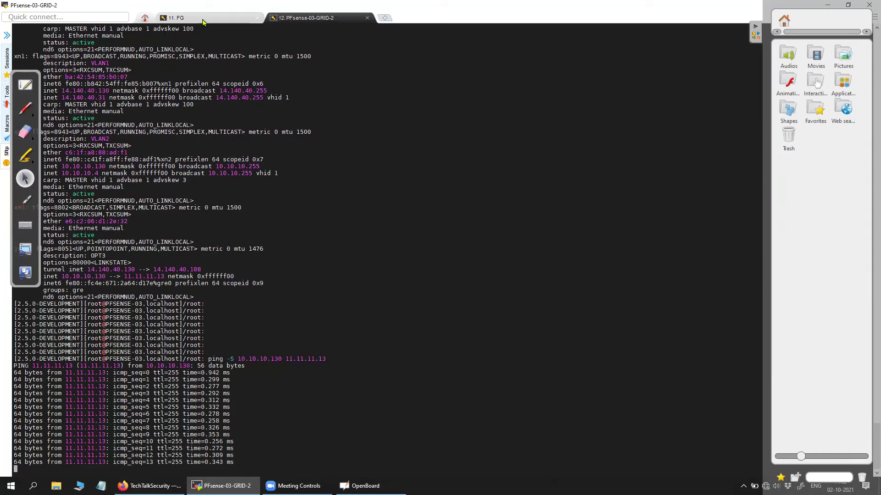
# - Review the blog's network diagram again in Firefox and bring up the pfSense OPT3 firewall rules page
pyautogui.hotkey('alt', 'Tab')
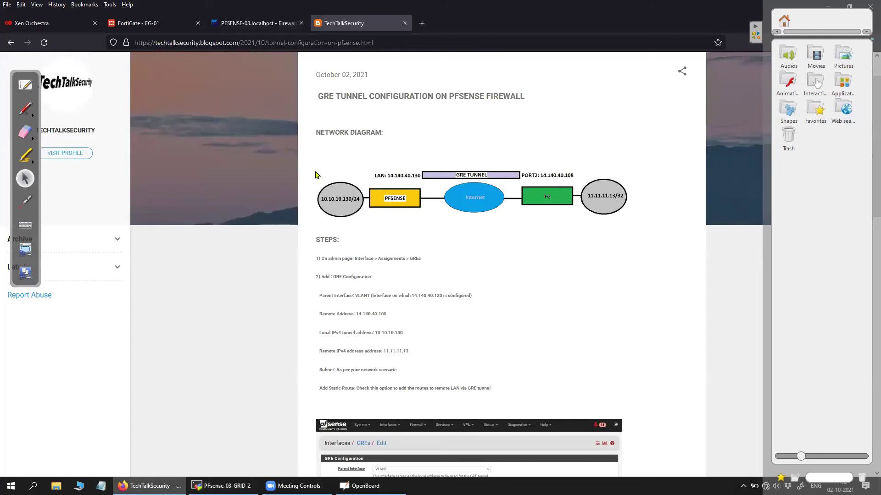
pyautogui.click(268, 28)
pyautogui.hotkey('ctrl', 'Tab')
pyautogui.click(261, 27)
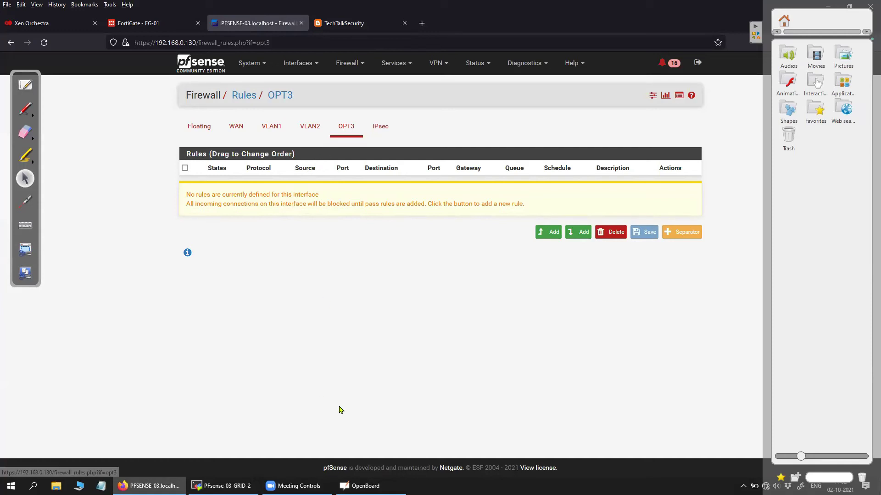
# - Switch to the FG terminal session and run "execute ping 10.10.10.130"
pyautogui.hotkey('alt', 'Tab')
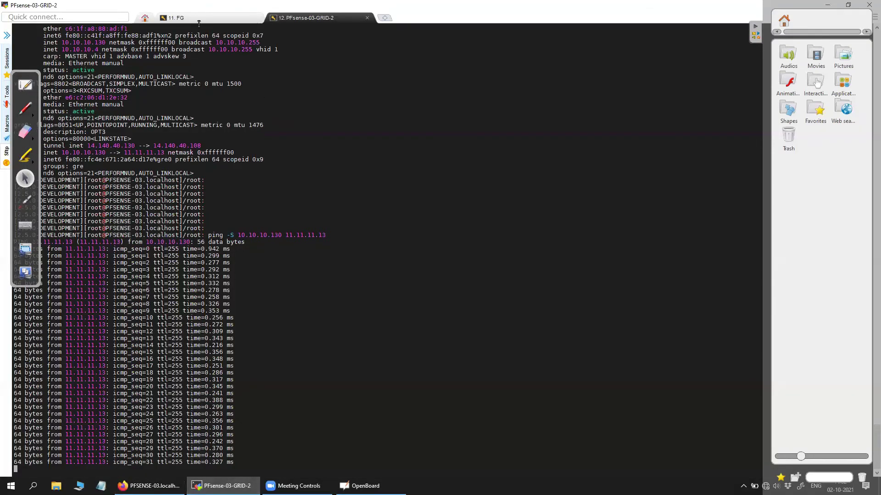
pyautogui.click(209, 18)
pyautogui.press('Return')
pyautogui.press('Return')
pyautogui.press('Return')
pyautogui.press('Return')
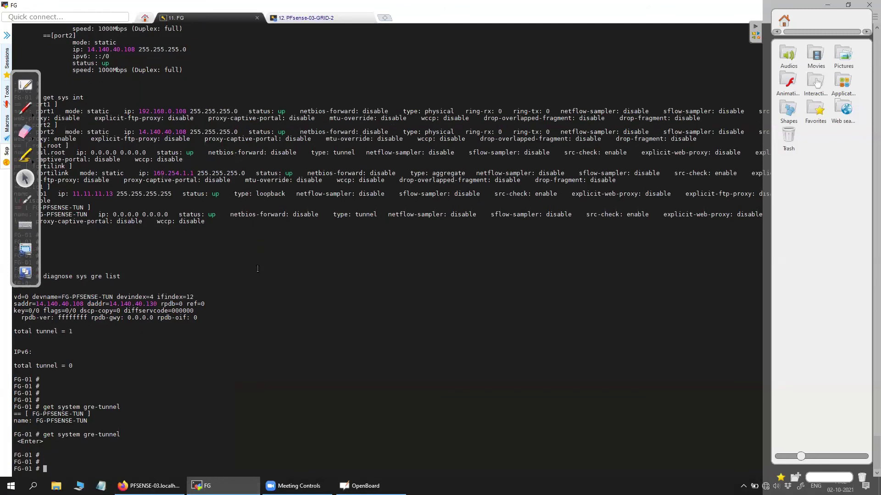
pyautogui.write('execute q')
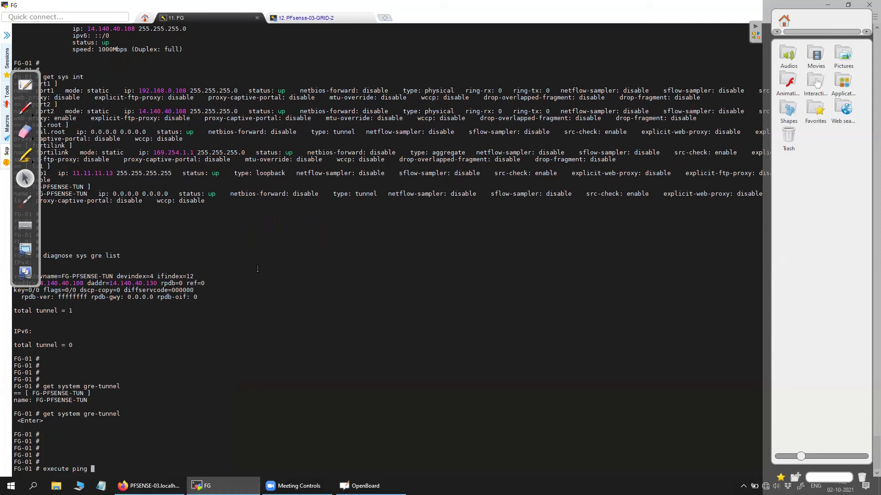
pyautogui.write('10.10.10.130')
pyautogui.press('Return')
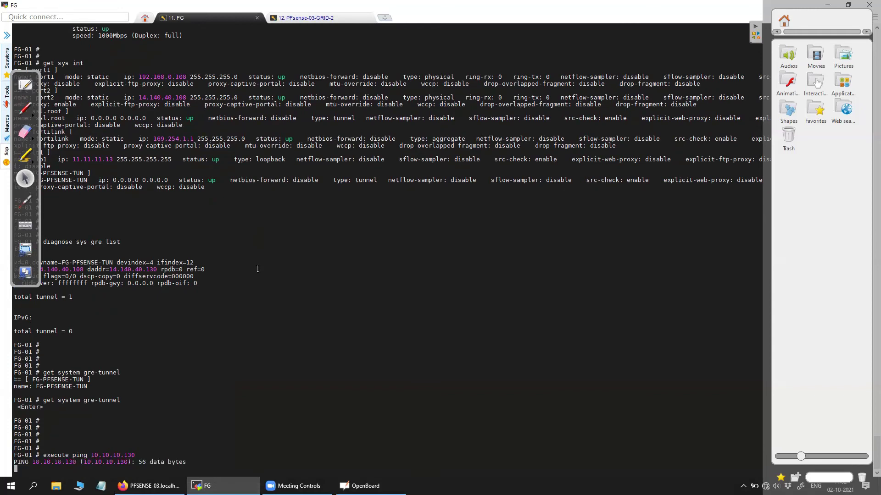
# - Check the ping still running in the pfSense terminal session and go back to the OPT3 firewall rules in Firefox
pyautogui.click(305, 18)
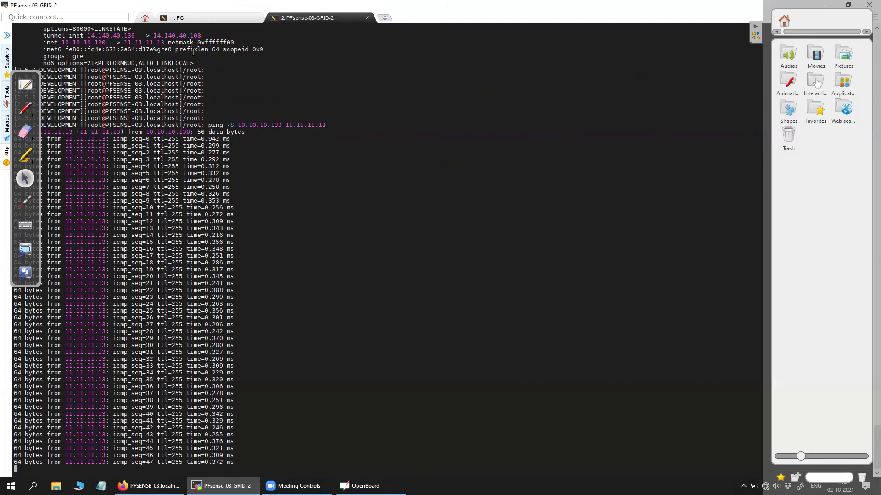
pyautogui.click(176, 17)
pyautogui.click(151, 485)
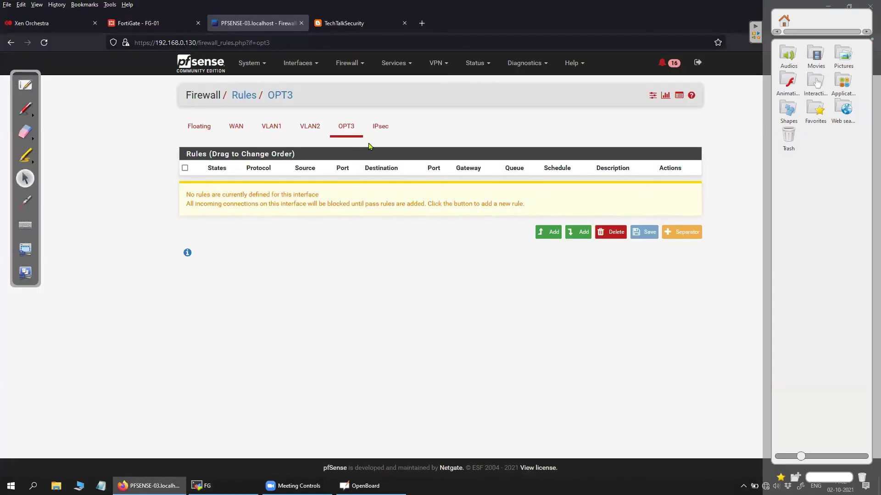
pyautogui.click(549, 232)
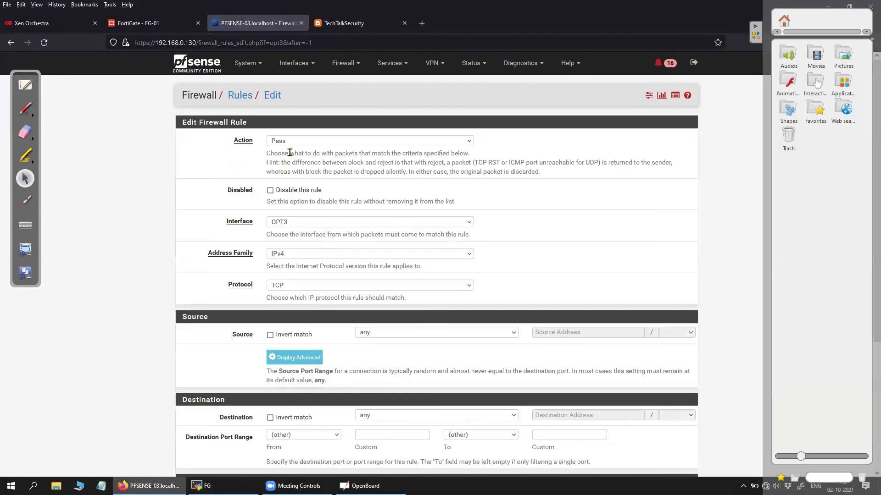
pyautogui.click(290, 258)
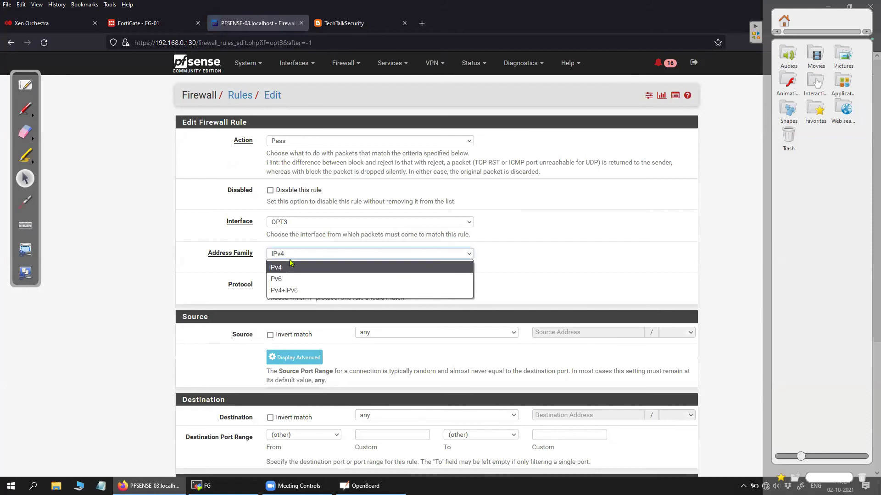
pyautogui.click(256, 276)
pyautogui.click(293, 285)
pyautogui.click(295, 94)
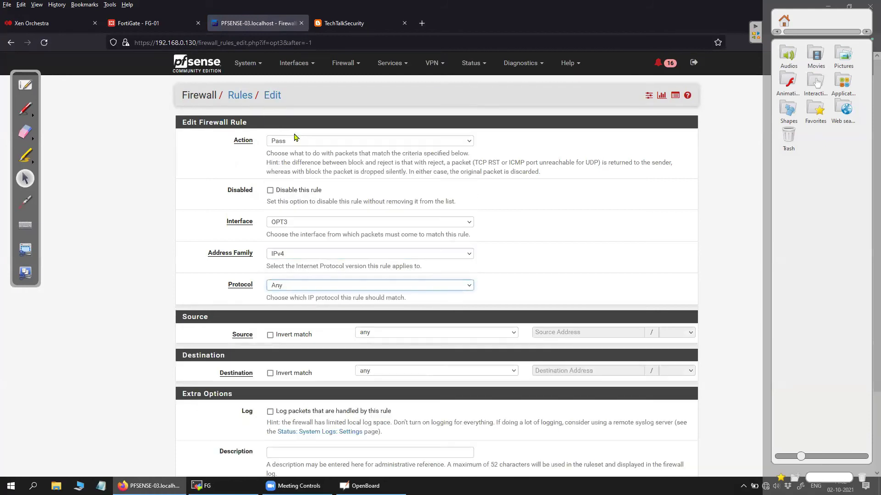
pyautogui.scroll(-2, 295, 137)
pyautogui.click(386, 326)
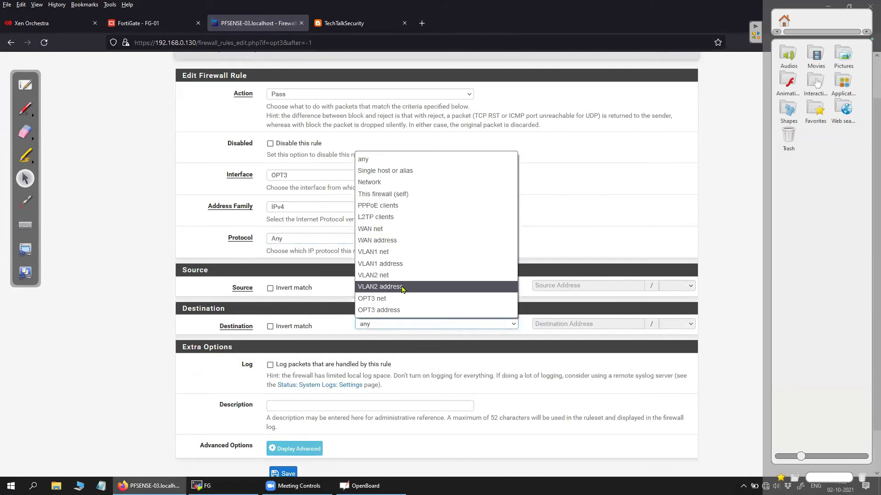
pyautogui.click(121, 210)
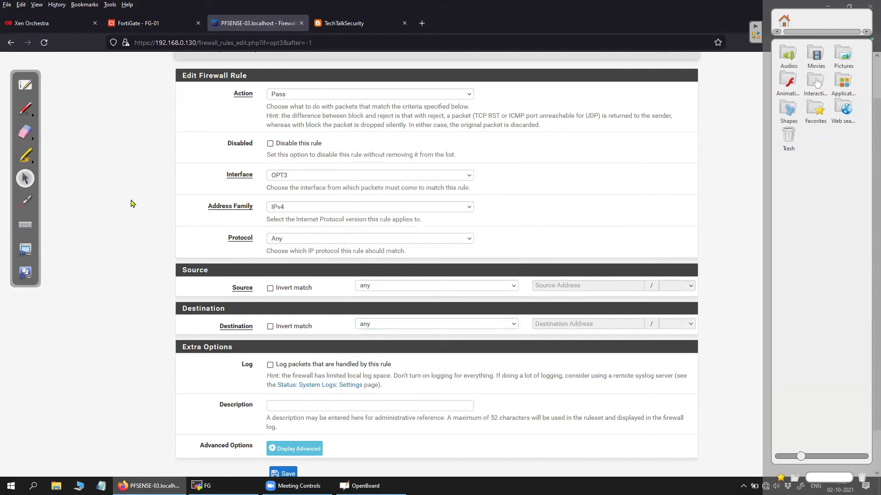
# - Open the pfSense dashboard and check VLAN2's IP address in the interface list
pyautogui.scroll(2, 132, 202)
pyautogui.click(182, 72)
pyautogui.scroll(-4, 500, 367)
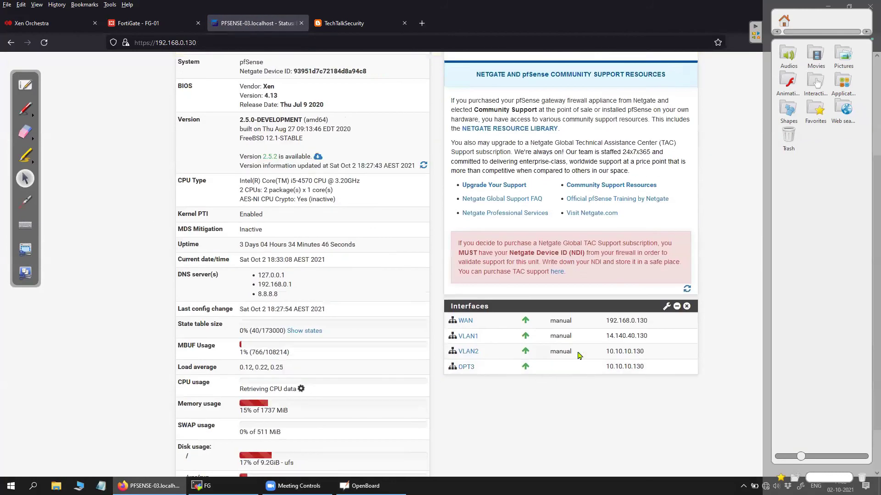
pyautogui.moveTo(649, 356); pyautogui.dragTo(601, 358)
pyautogui.doubleClick(468, 351)
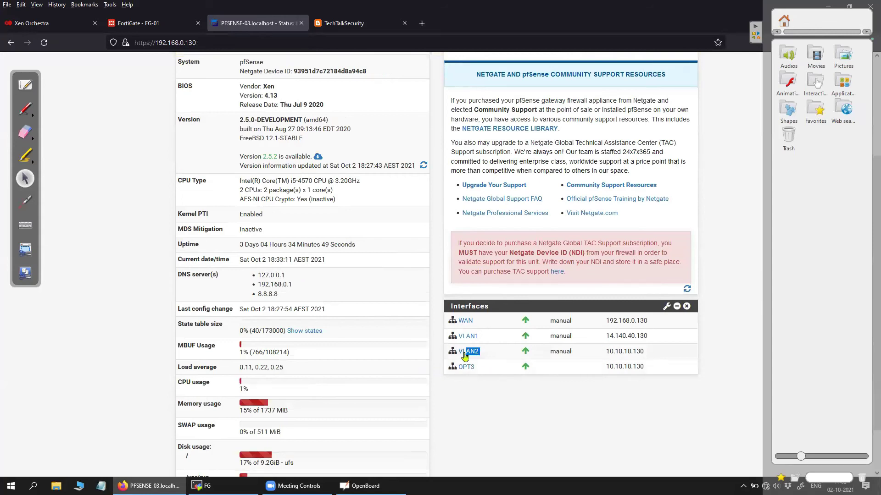
pyautogui.scroll(3, 364, 408)
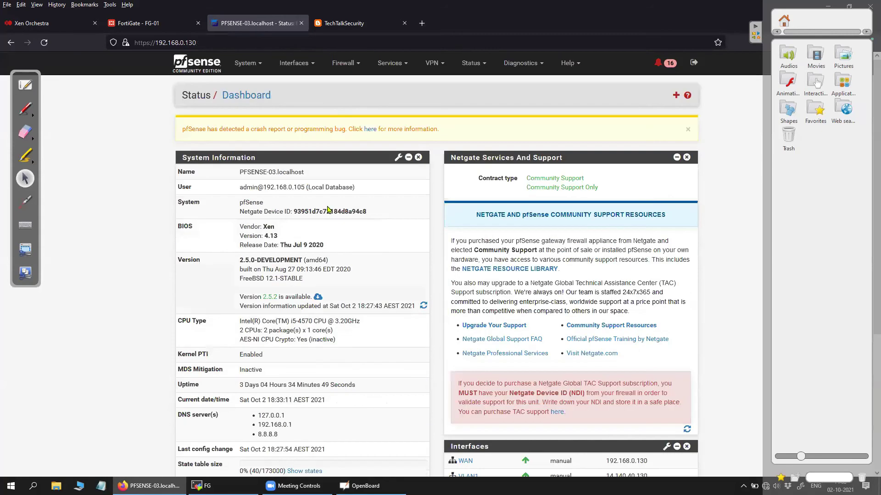
# - Return from the dashboard to the firewall rules of the OPT3 interface
pyautogui.click(350, 67)
pyautogui.scroll(-2, 530, 311)
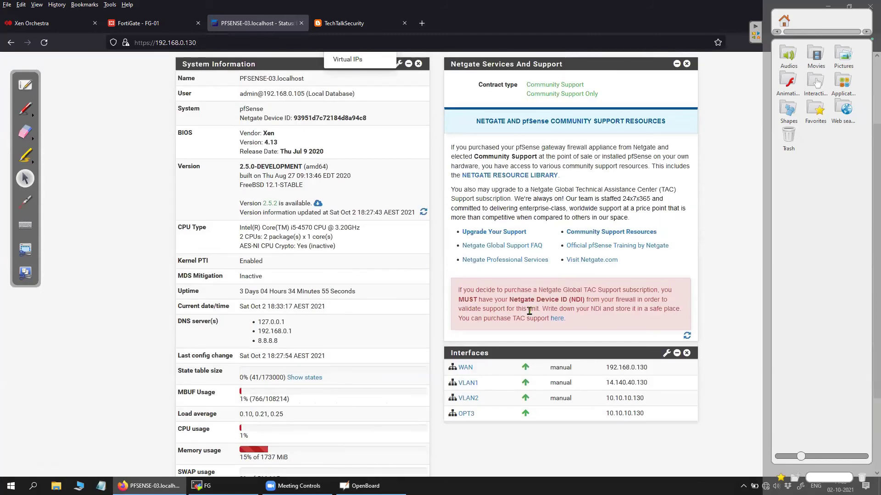
pyautogui.scroll(2, 530, 311)
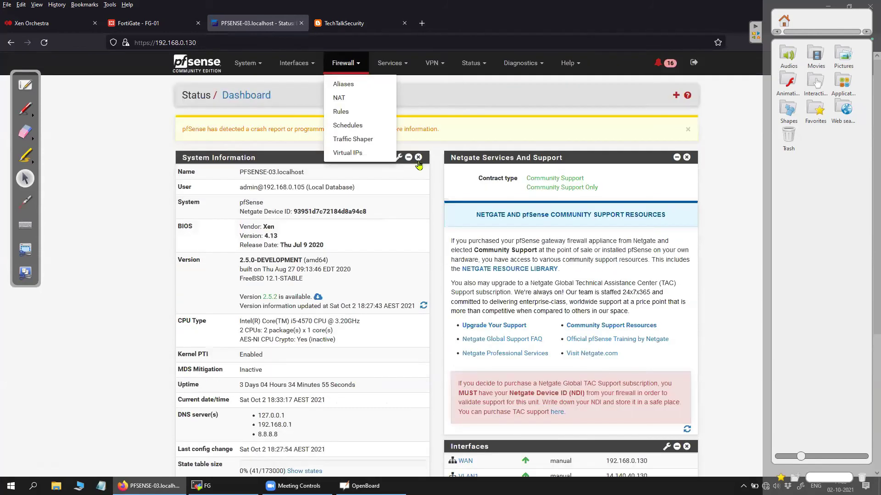
pyautogui.click(342, 112)
pyautogui.click(343, 125)
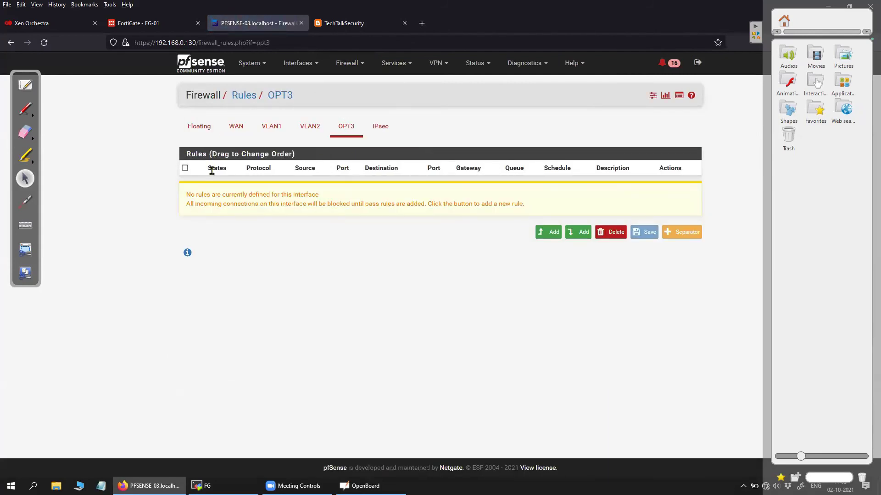
# - Add and save an OPT3 pass rule with protocol Any, destination This firewall (self) and packet logging enabled
pyautogui.click(542, 235)
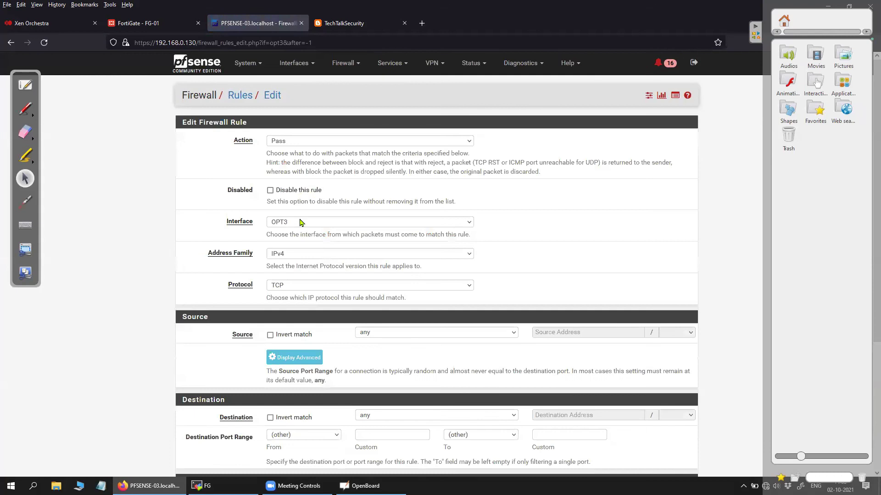
pyautogui.click(300, 286)
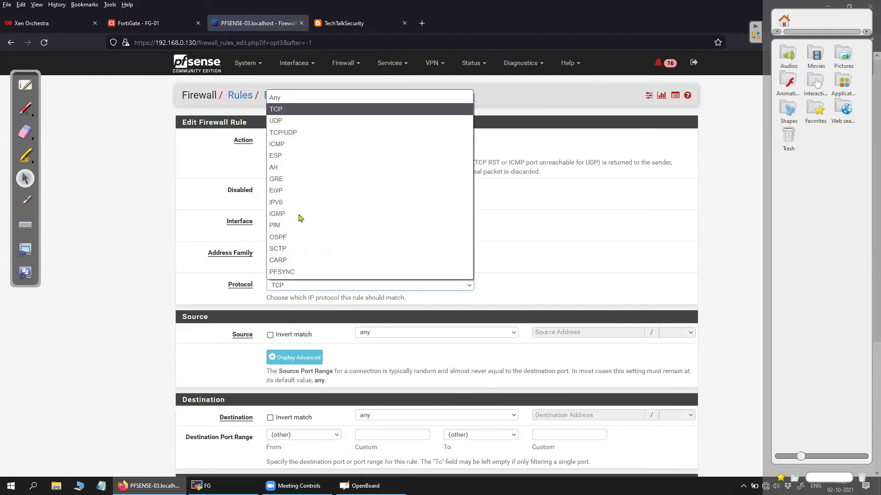
pyautogui.click(298, 102)
pyautogui.scroll(-3, 344, 255)
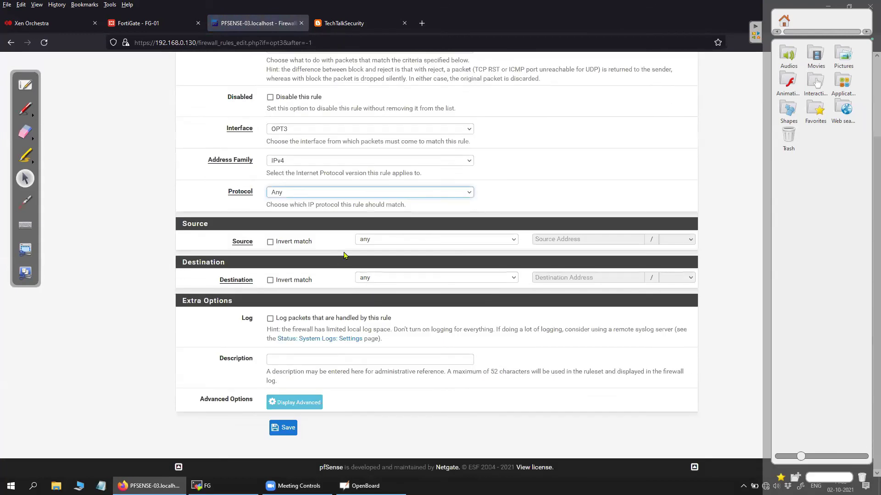
pyautogui.click(376, 279)
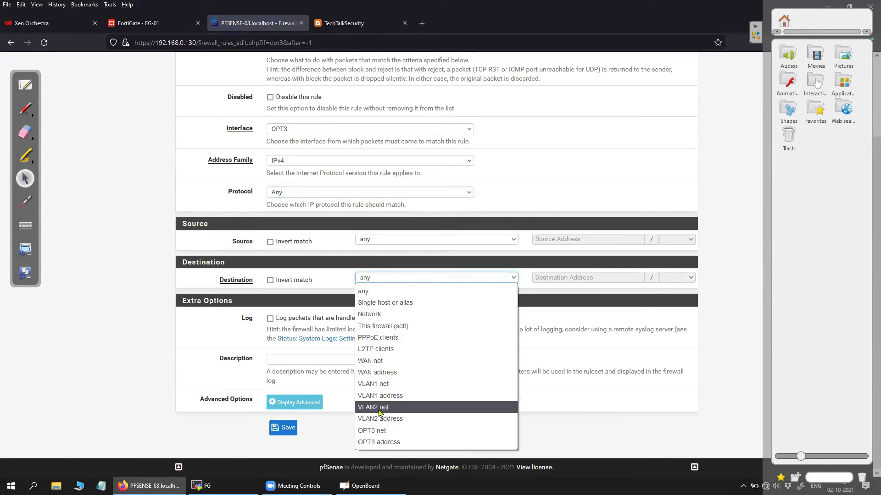
pyautogui.click(389, 326)
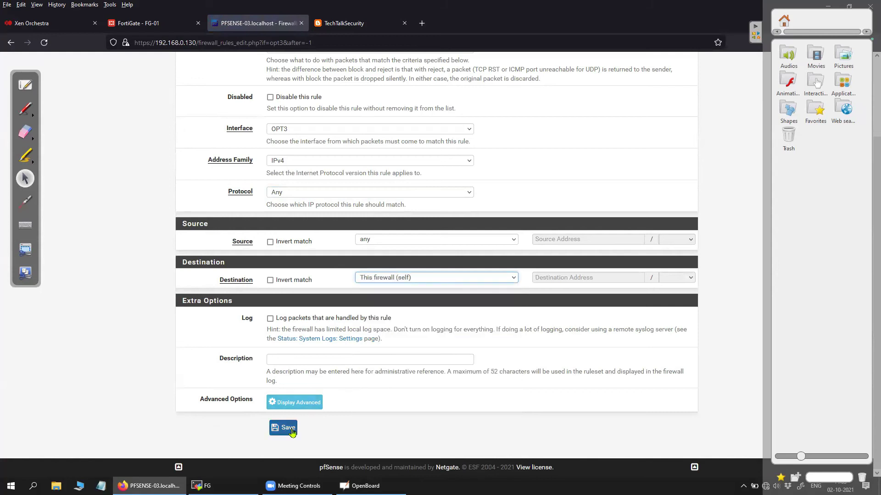
pyautogui.click(270, 319)
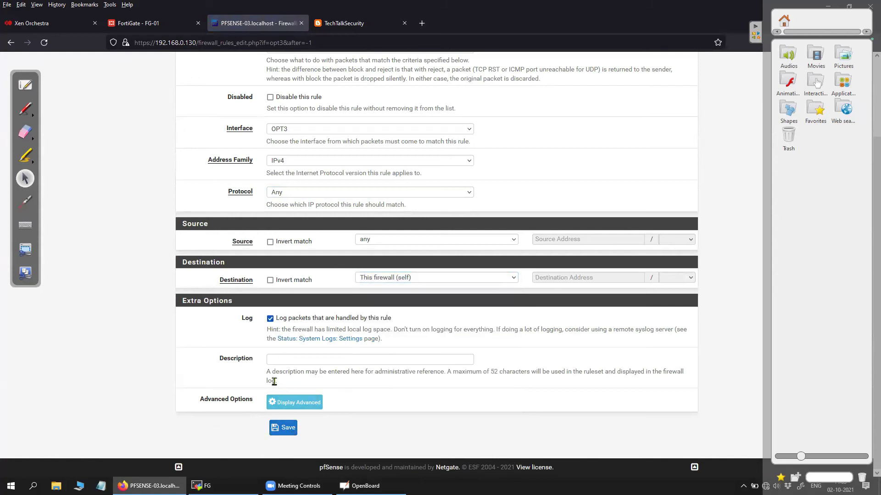
pyautogui.click(282, 428)
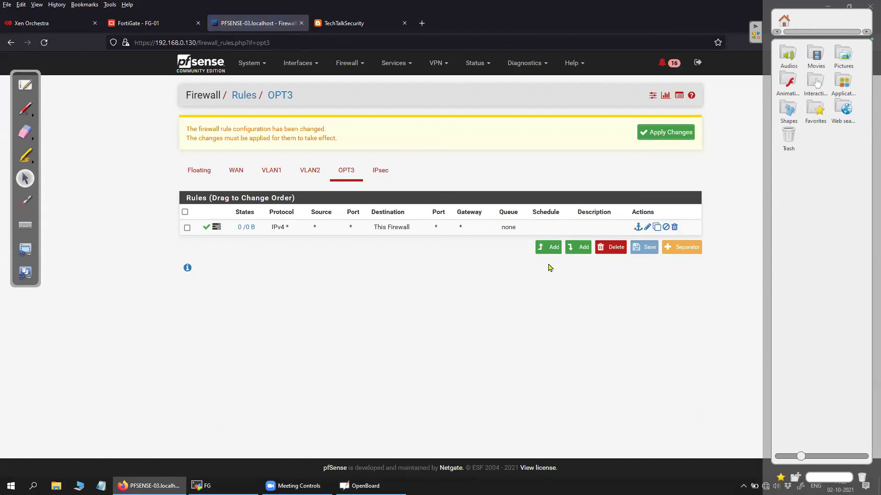
# - Add an OPT3 pass rule with protocol Any, any source and destination and packet logging enabled, and apply the rule changes
pyautogui.click(572, 248)
pyautogui.click(295, 283)
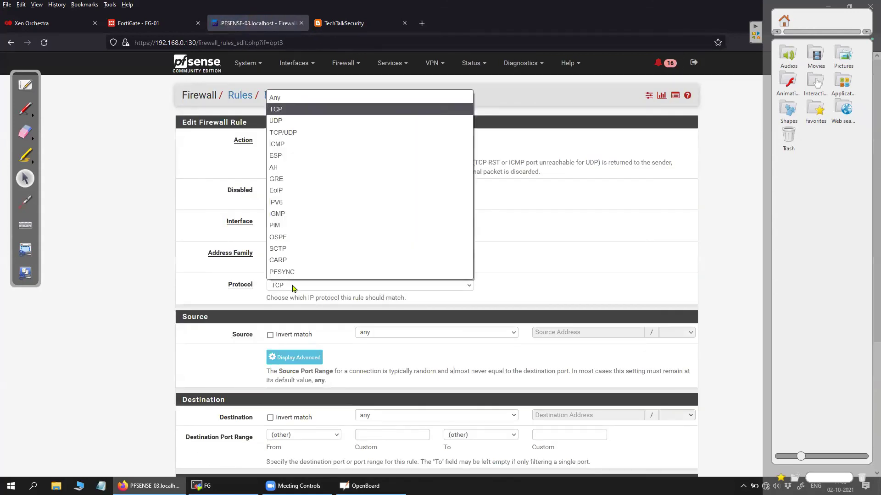
pyautogui.click(294, 96)
pyautogui.scroll(-2, 334, 344)
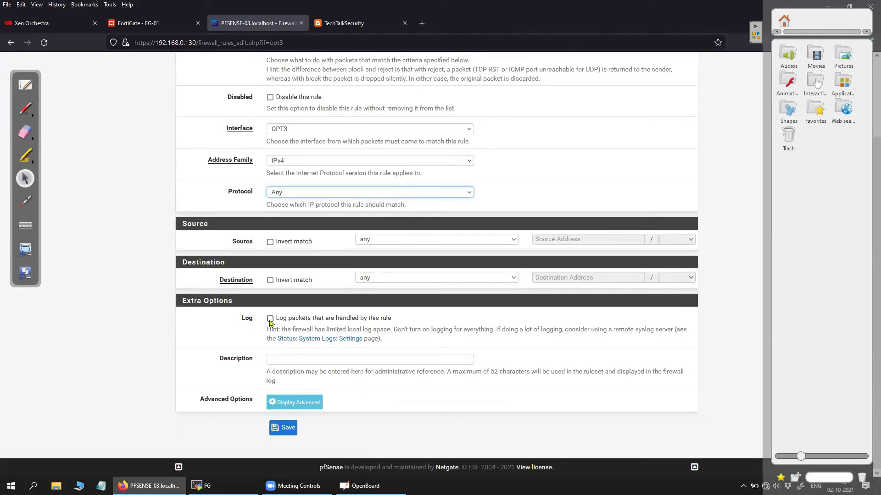
pyautogui.click(292, 430)
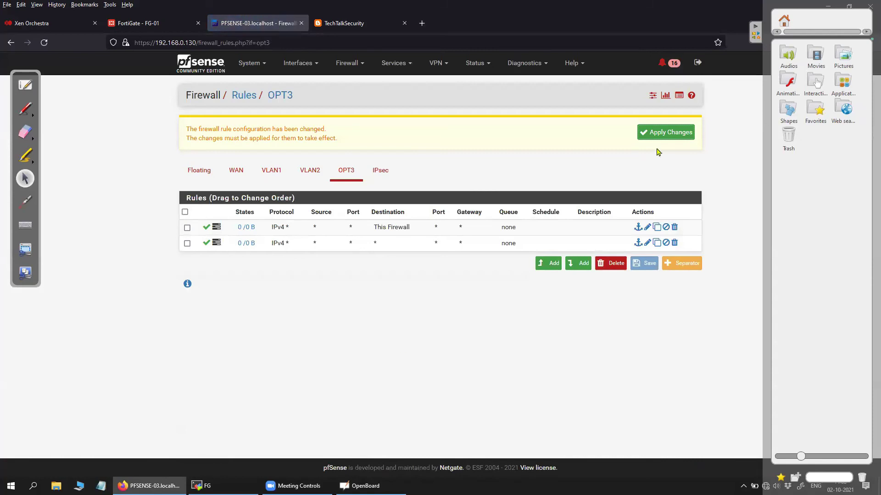
pyautogui.click(677, 134)
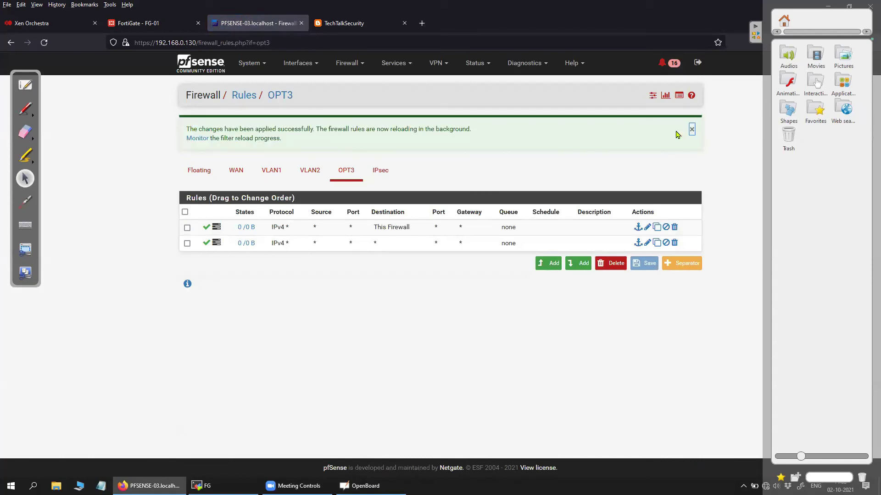
pyautogui.click(427, 328)
# - Switch to the FortiGate terminal session, ping 10.10.10.130 and check the replies
pyautogui.click(204, 486)
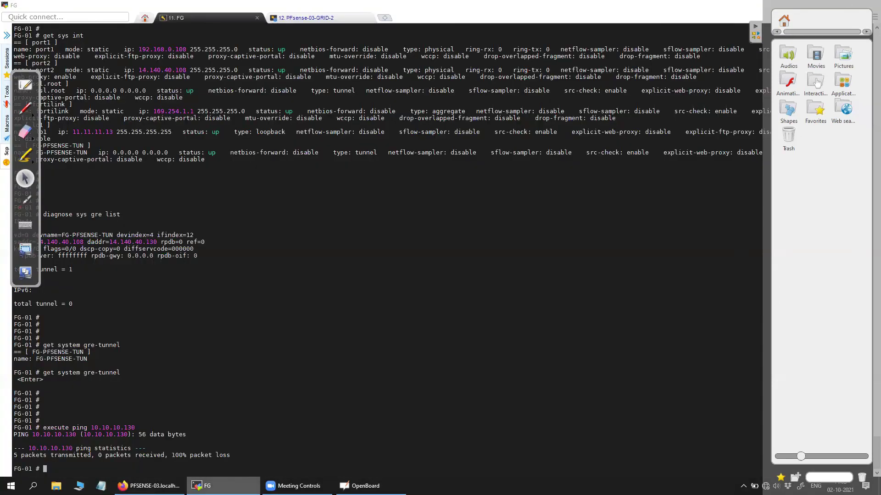
pyautogui.click(149, 485)
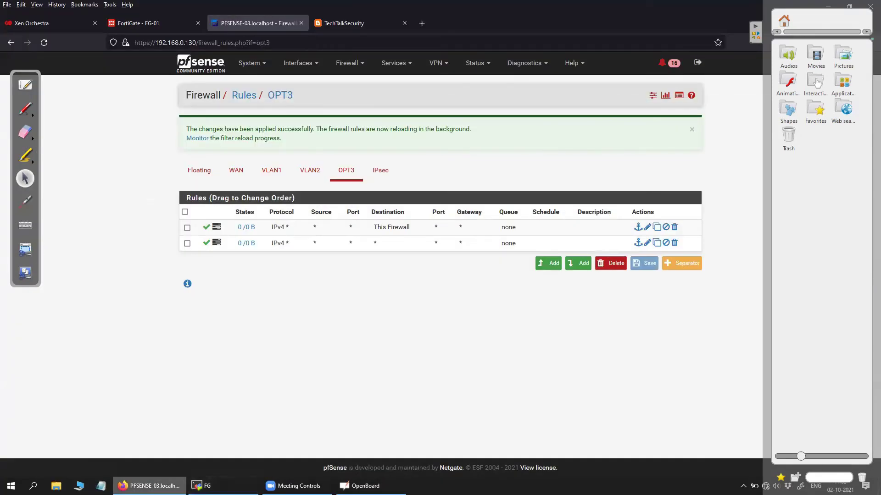
pyautogui.click(423, 245)
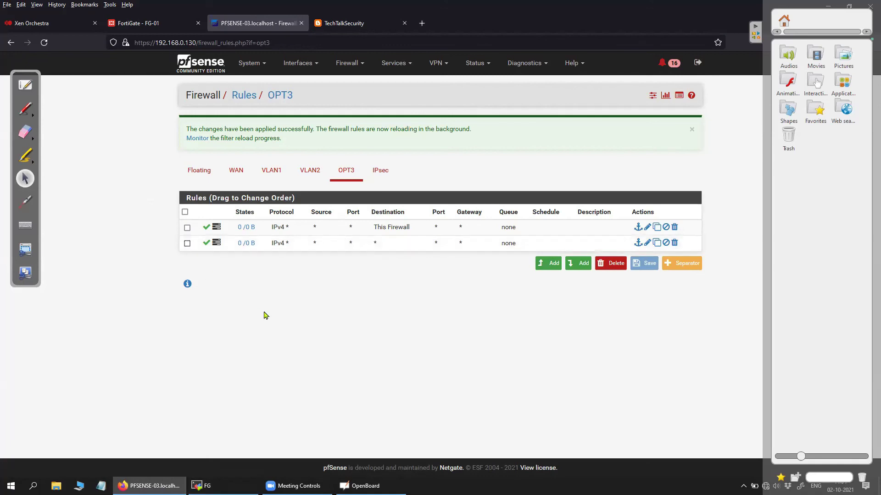
pyautogui.click(201, 486)
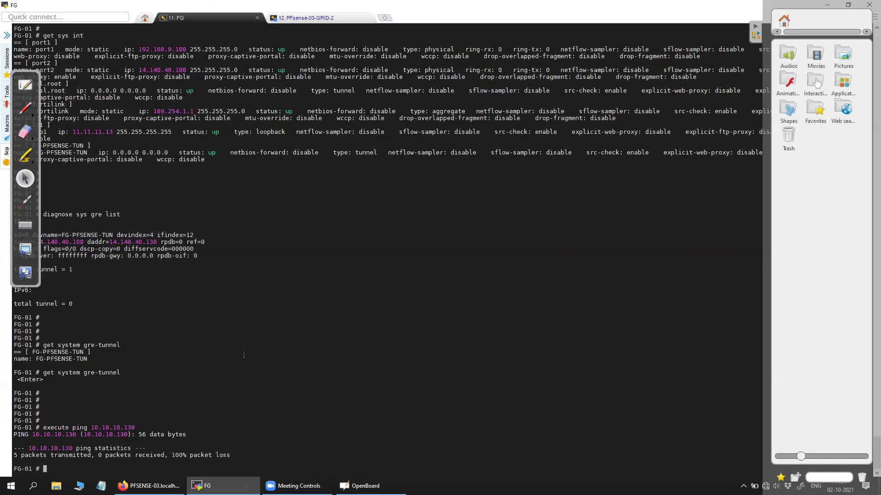
pyautogui.press('Return')
pyautogui.press('Return')
pyautogui.press('Up')
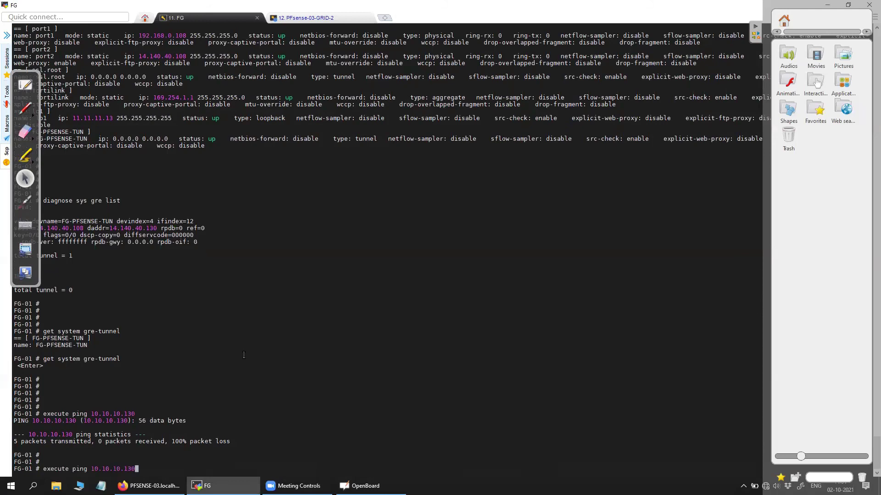
pyautogui.press('Return')
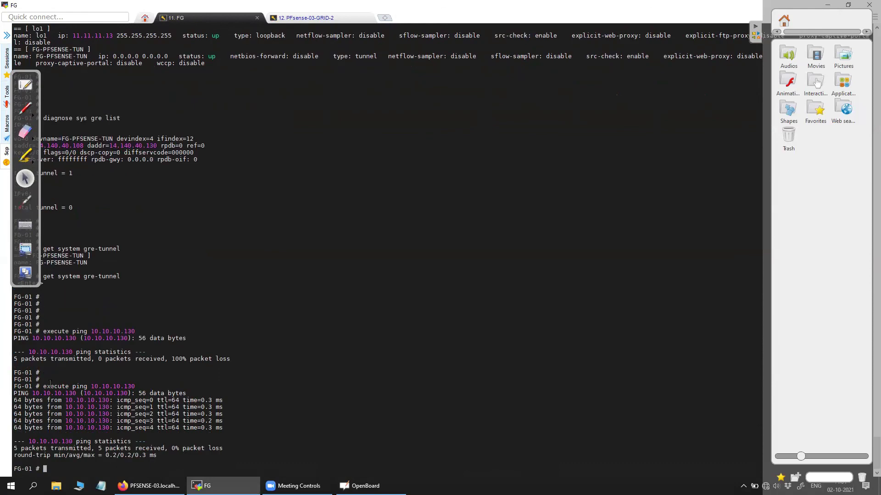
pyautogui.moveTo(70, 386); pyautogui.dragTo(136, 387)
pyautogui.click(305, 349)
pyautogui.press('Return')
pyautogui.press('Return')
pyautogui.press('Return')
pyautogui.press('Return')
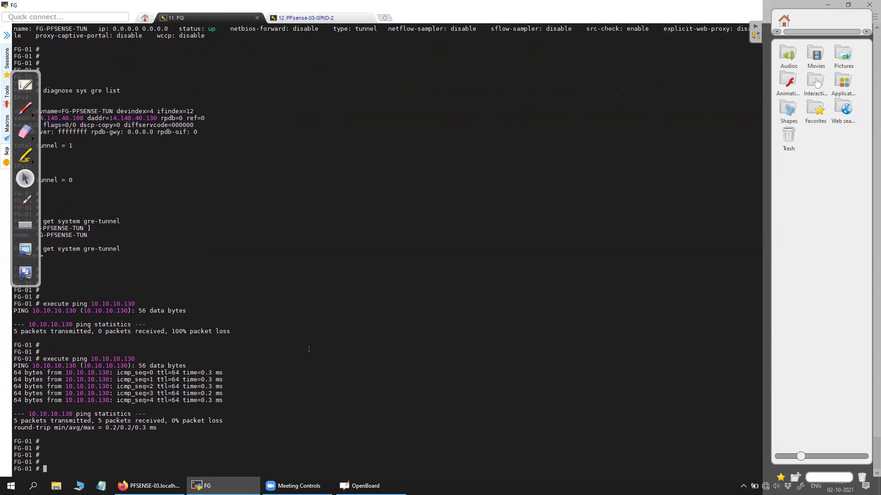
# - Stop the running ping in the pfSense terminal session and ping 11.11.11.13 again with source address 10.10.10.130
pyautogui.click(336, 18)
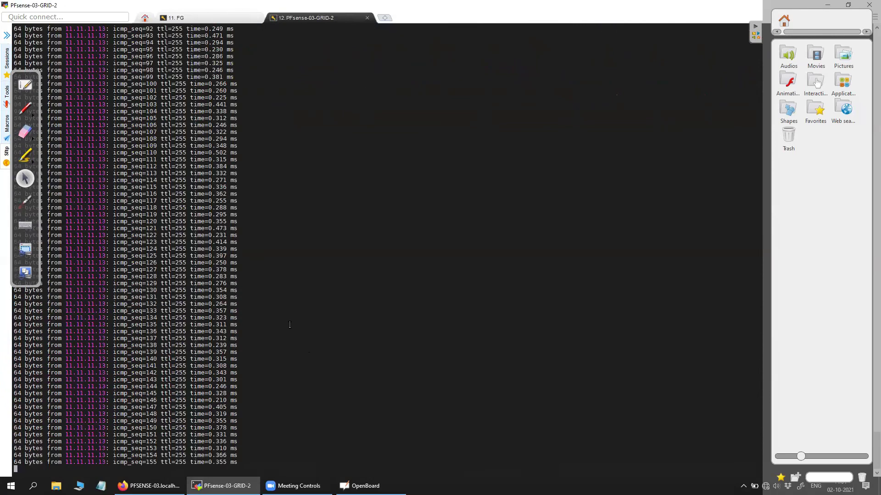
pyautogui.hotkey('ctrl', 'c')
pyautogui.press('Return')
pyautogui.press('Return')
pyautogui.press('Return')
pyautogui.press('Up')
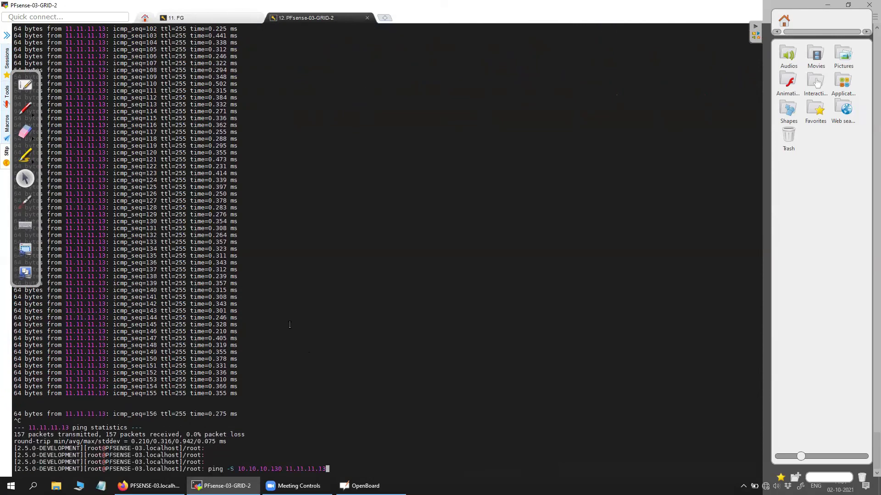
pyautogui.press('Return')
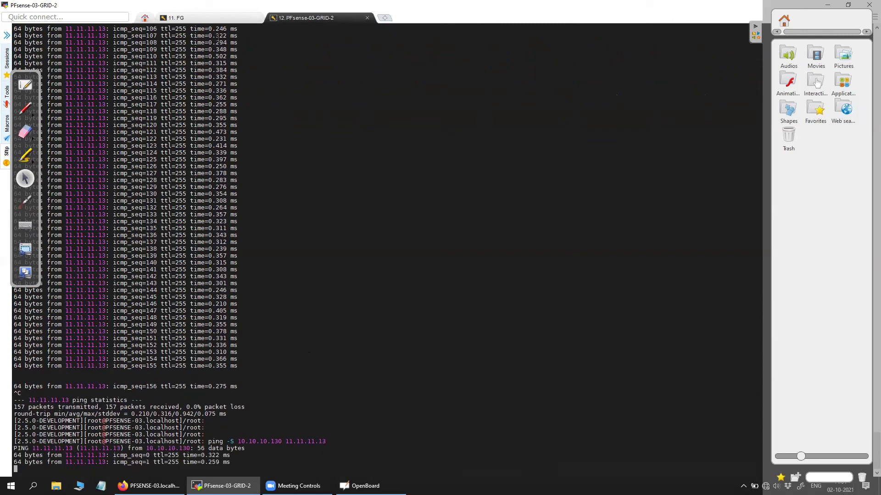
# - Repeat the ping to 10.10.10.130 from the FortiGate terminal session while the pfSense ping is running
pyautogui.click(177, 17)
pyautogui.press('Return')
pyautogui.press('Return')
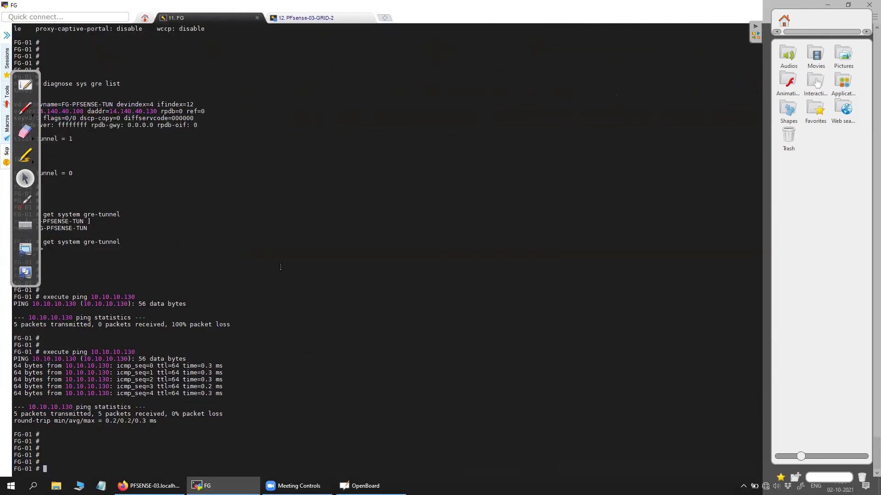
pyautogui.press('Up')
pyautogui.press('Return')
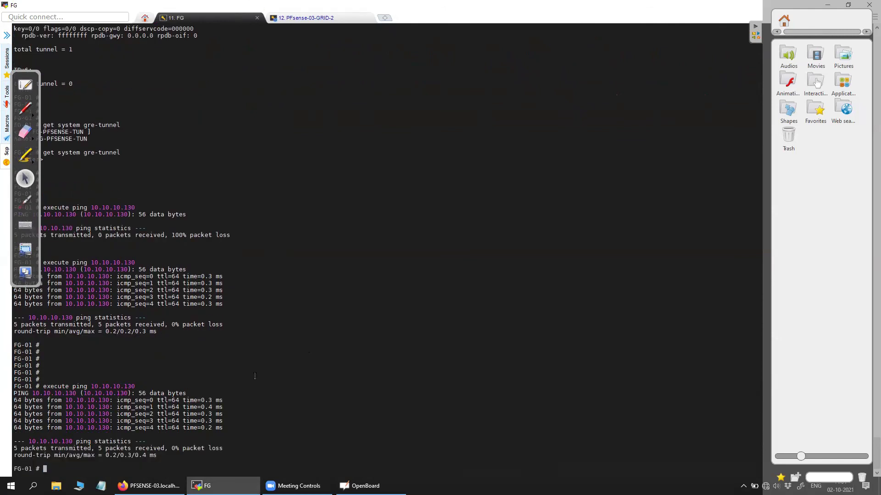
# - Go back to pfSense in Firefox and examine the OPT3 packet counters on the interface status page
pyautogui.click(149, 486)
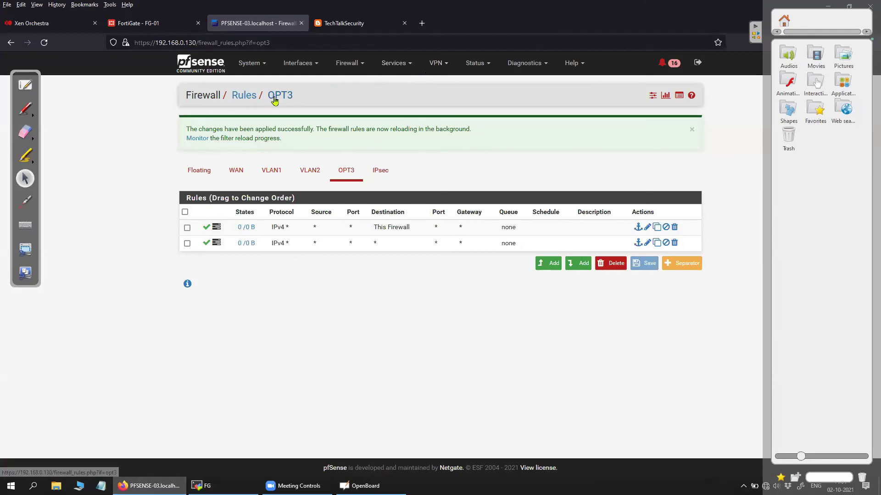
pyautogui.click(298, 63)
pyautogui.click(321, 84)
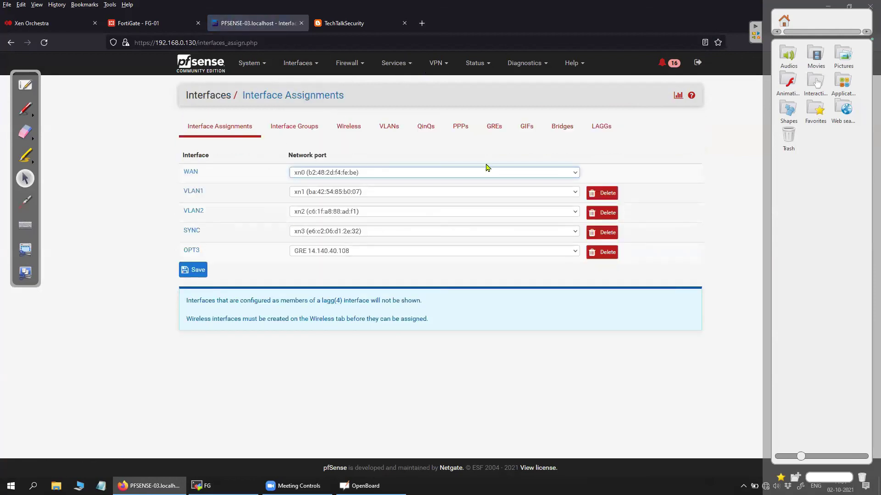
pyautogui.click(678, 94)
pyautogui.scroll(-8, 315, 262)
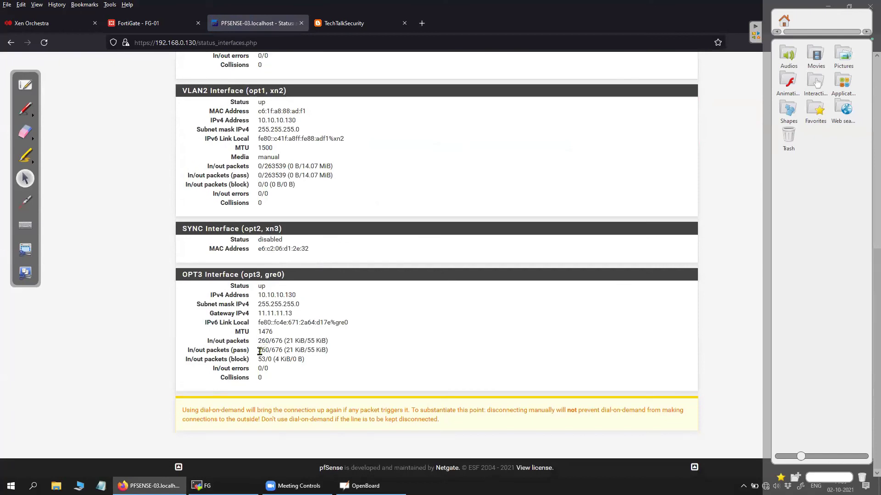
pyautogui.moveTo(256, 343); pyautogui.dragTo(275, 351)
pyautogui.click(271, 353)
pyautogui.click(374, 352)
pyautogui.scroll(8, 373, 353)
# - Reload the interface status page twice and compare the refreshed OPT3 details and packet counters
pyautogui.click(45, 43)
pyautogui.scroll(-6, 167, 175)
pyautogui.moveTo(258, 407); pyautogui.dragTo(284, 413)
pyautogui.click(49, 43)
pyautogui.scroll(-2, 259, 202)
pyautogui.moveTo(280, 344); pyautogui.dragTo(257, 321)
pyautogui.moveTo(393, 360); pyautogui.dragTo(207, 288)
pyautogui.scroll(8, 463, 308)
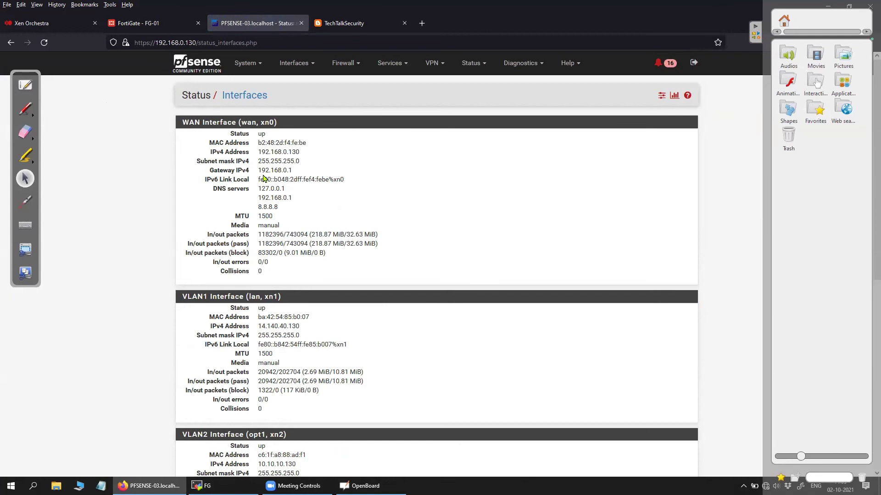
# - Review the configured GRE tunnel and the OPT3 entry in the interface assignments
pyautogui.click(296, 63)
pyautogui.click(295, 88)
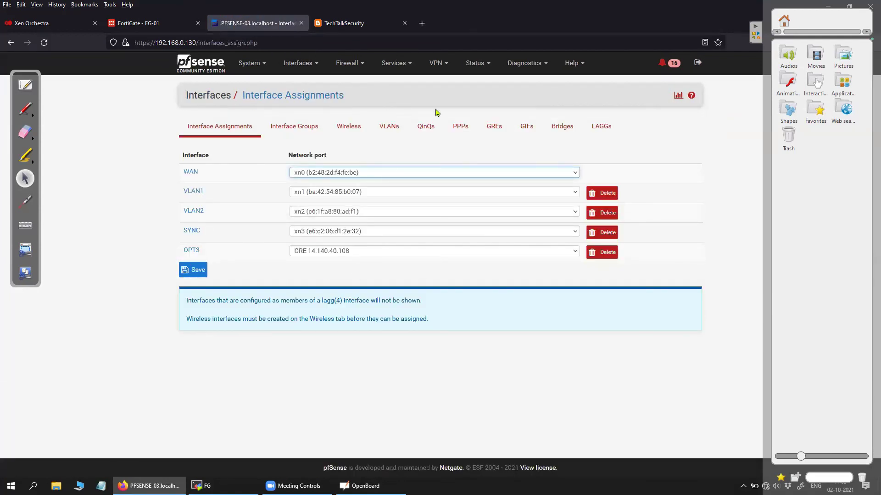
pyautogui.click(493, 129)
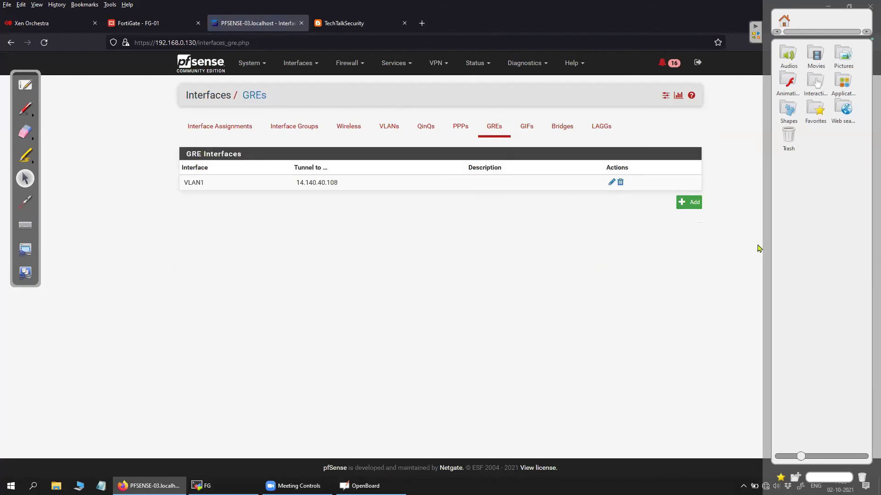
pyautogui.click(223, 132)
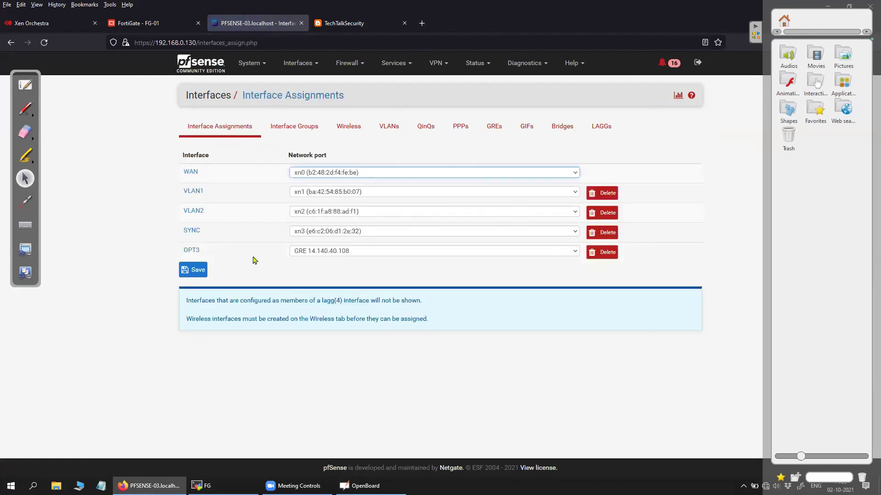
pyautogui.moveTo(205, 252); pyautogui.dragTo(191, 253)
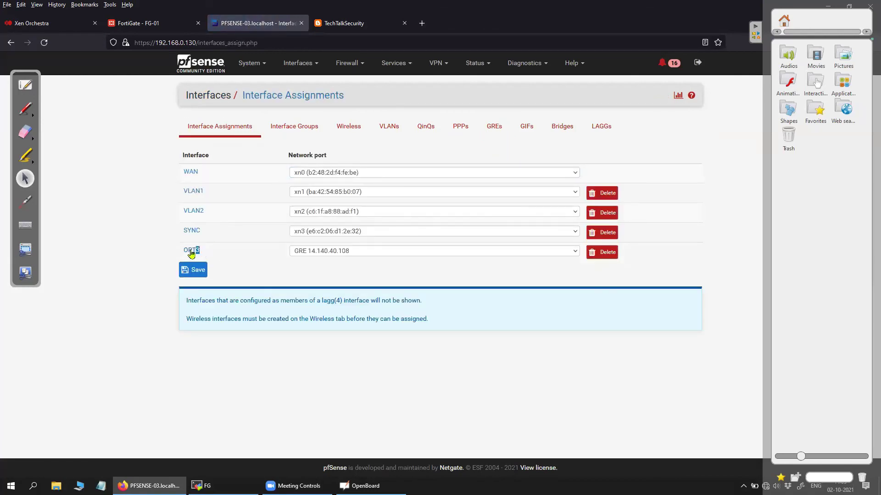
pyautogui.click(258, 256)
# - Check the OPT3 interface's status and IP address on the pfSense dashboard
pyautogui.click(196, 75)
pyautogui.scroll(-3, 445, 263)
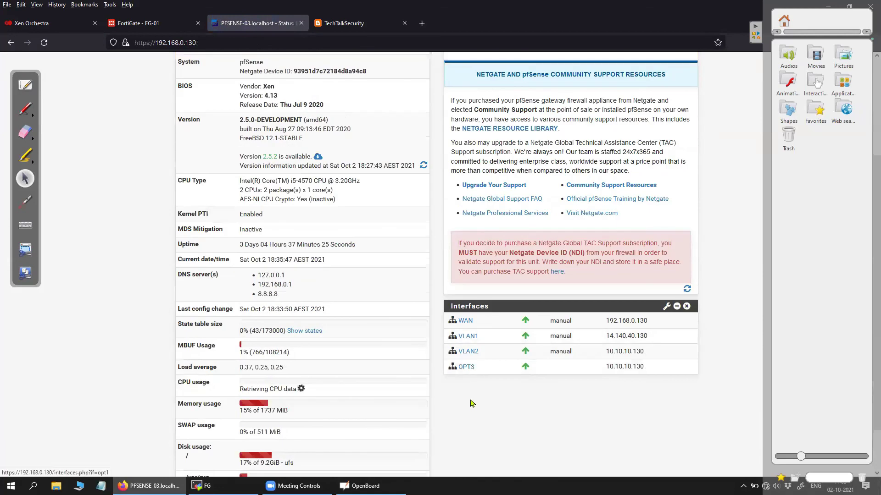
pyautogui.scroll(3, 445, 263)
# - Save the OPT3 interface configuration again and check the interface list on the dashboard
pyautogui.click(294, 63)
pyautogui.click(294, 83)
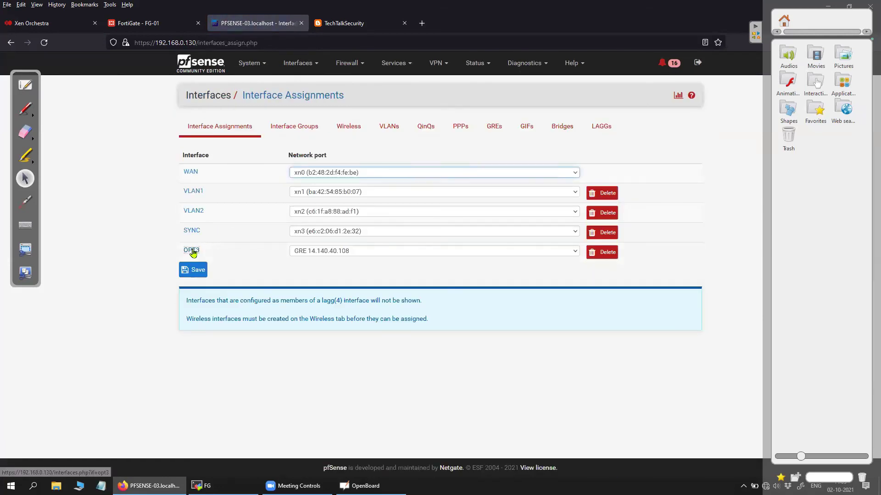
pyautogui.click(190, 250)
pyautogui.click(278, 436)
pyautogui.click(198, 77)
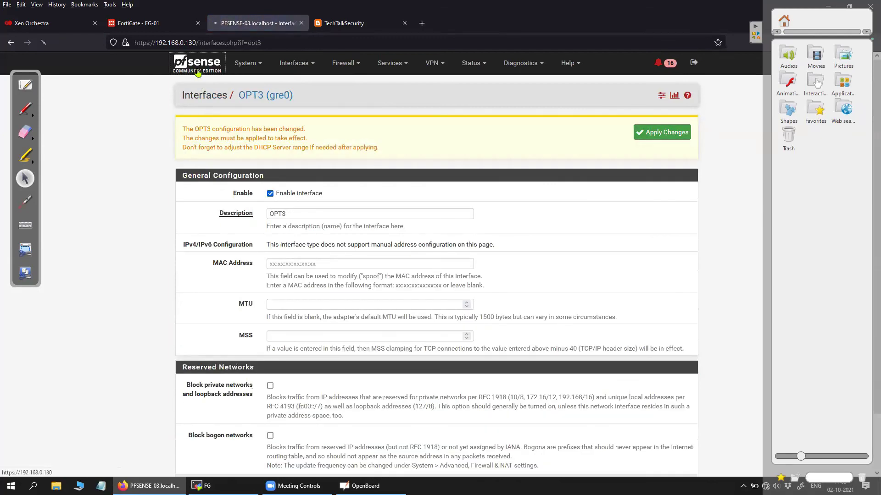
pyautogui.scroll(-5, 517, 387)
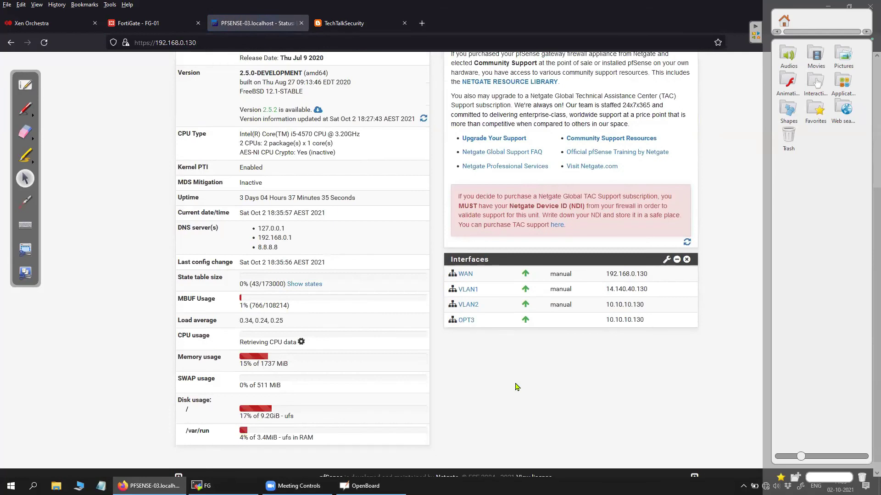
pyautogui.scroll(5, 517, 387)
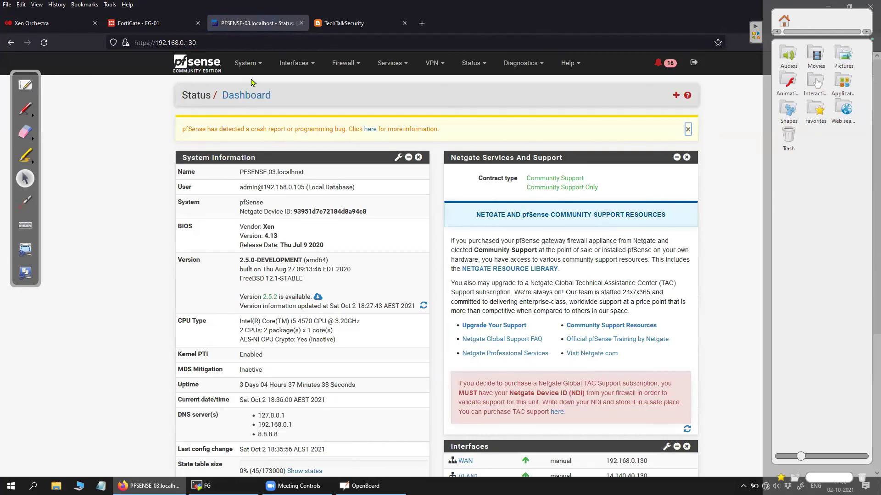
# - Review the firewall rules of the OPT3 and VLAN1 interfaces and return to the dashboard
pyautogui.click(295, 64)
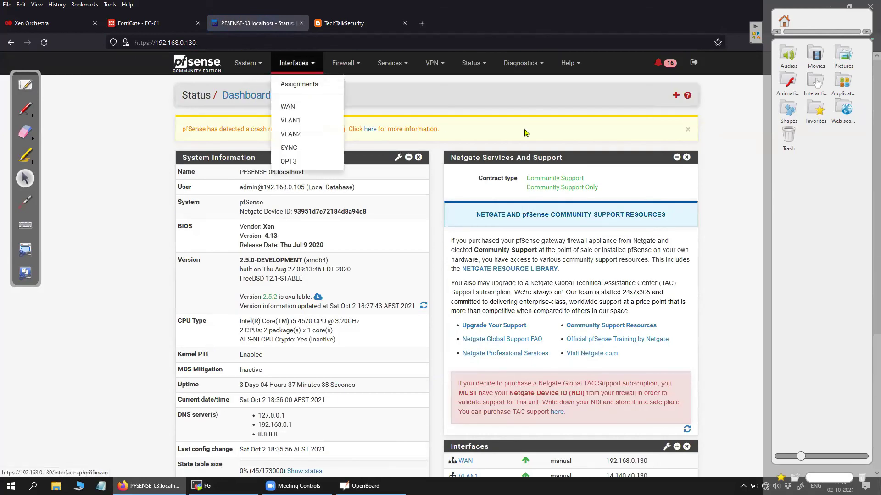
pyautogui.click(367, 83)
pyautogui.click(345, 64)
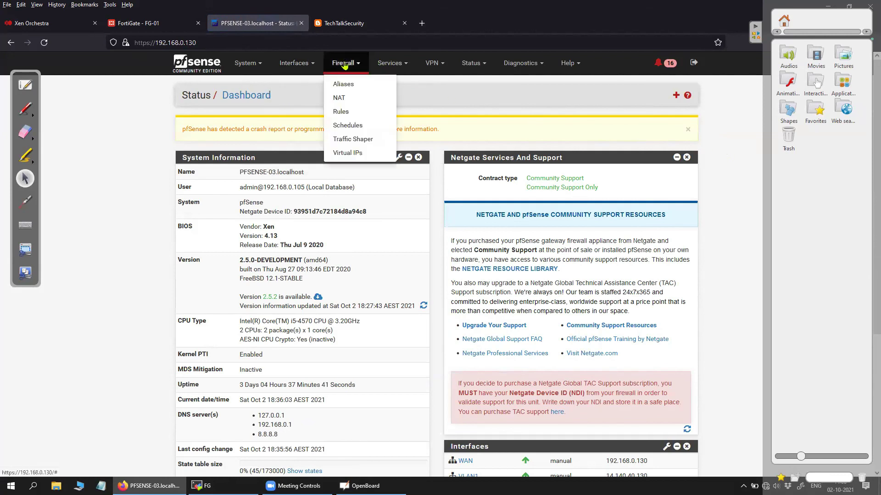
pyautogui.click(349, 115)
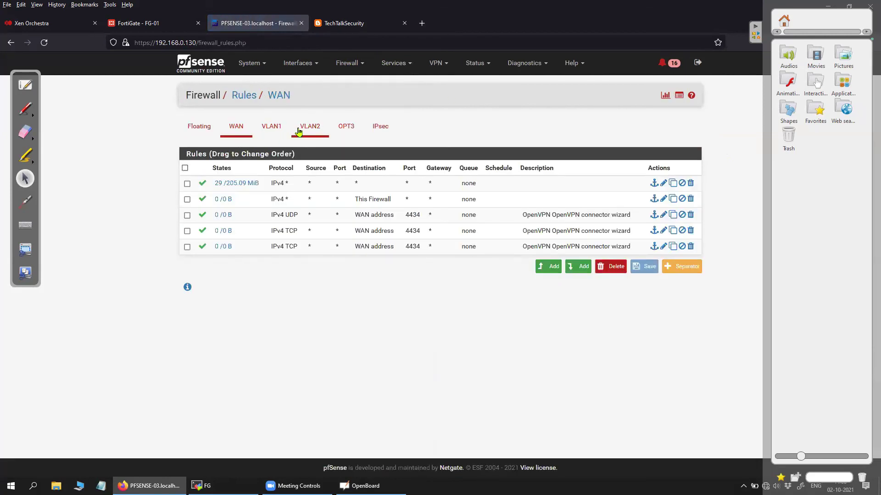
pyautogui.click(351, 132)
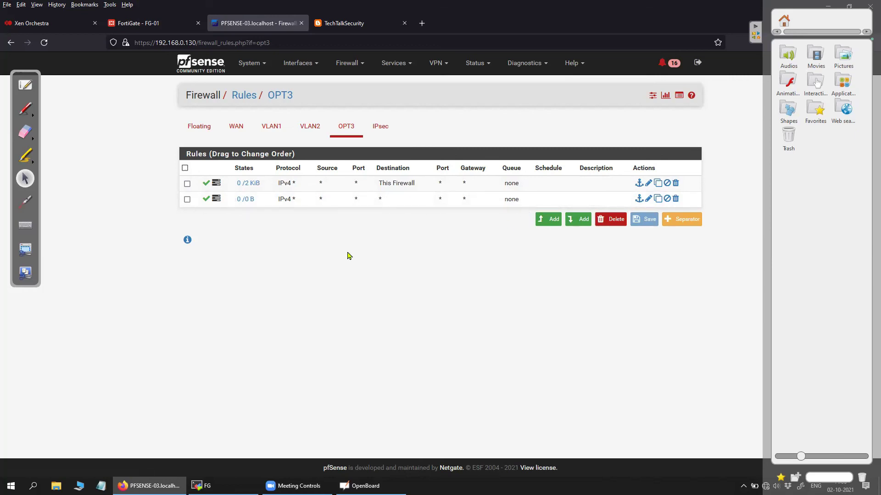
pyautogui.click(272, 133)
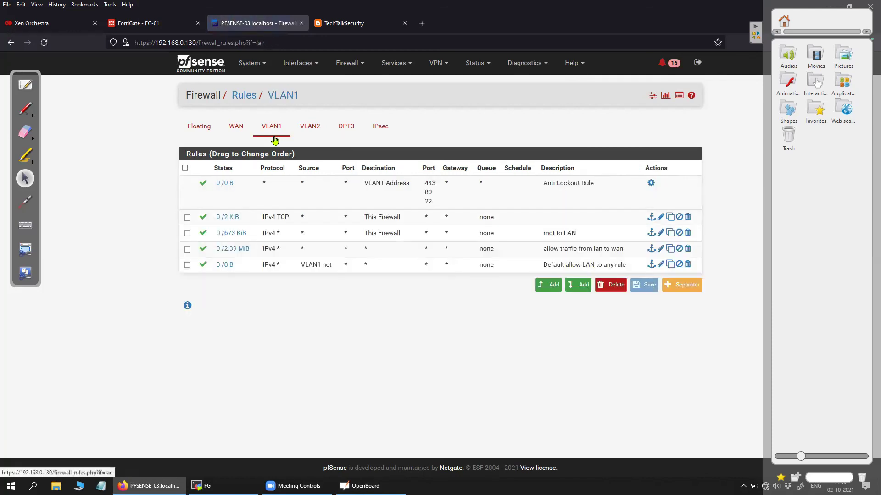
pyautogui.click(206, 67)
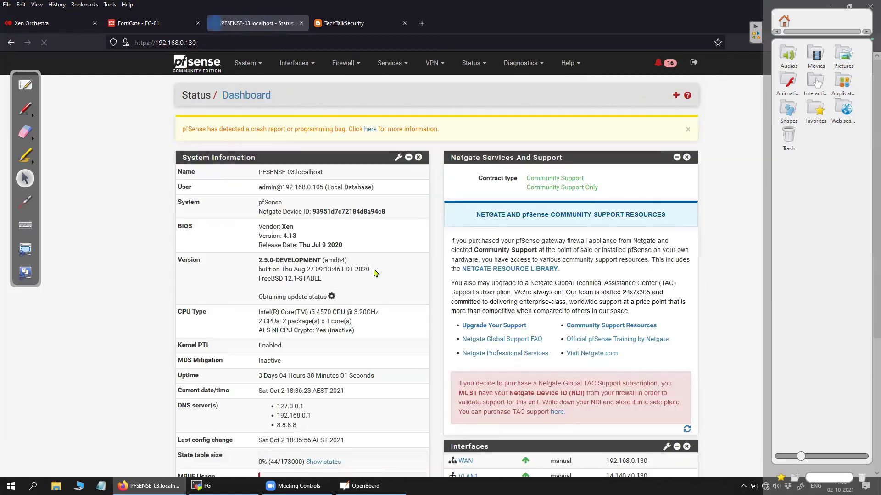
# - Check the VLAN1 interface and its IP address in the dashboard's interface list
pyautogui.scroll(-2, 491, 353)
pyautogui.moveTo(649, 383); pyautogui.dragTo(610, 385)
pyautogui.moveTo(504, 390); pyautogui.dragTo(459, 388)
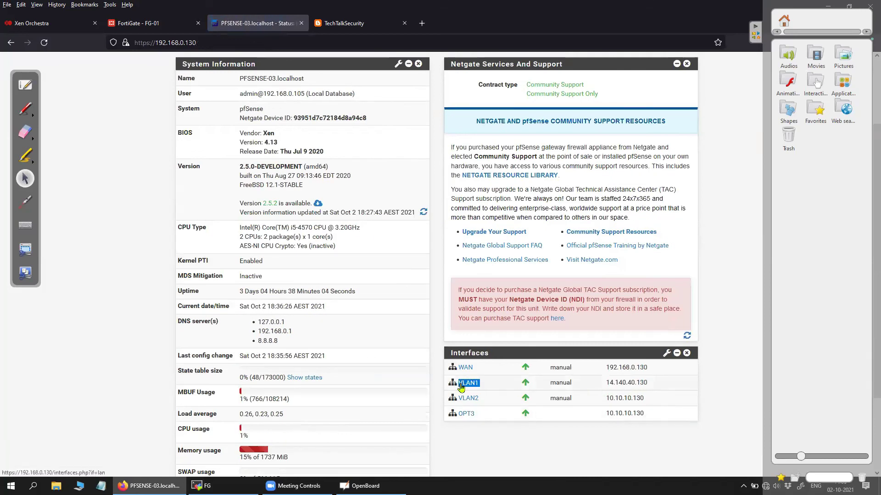
pyautogui.moveTo(661, 387); pyautogui.dragTo(604, 388)
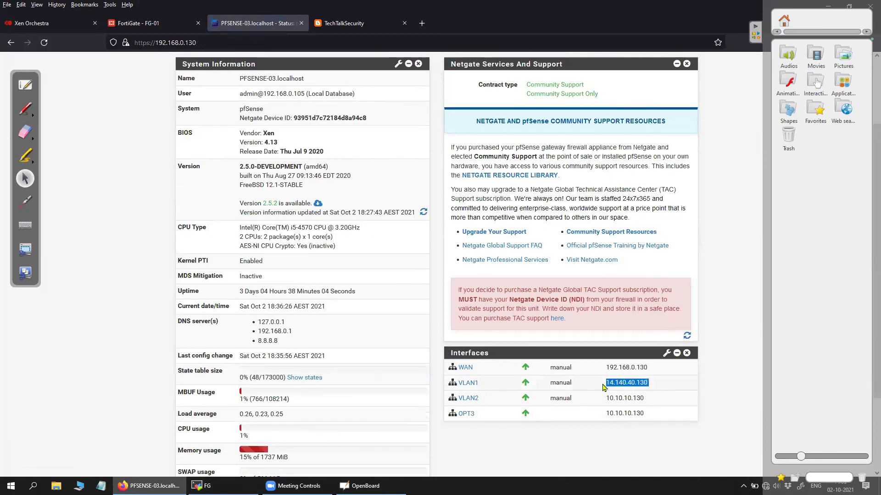
pyautogui.moveTo(485, 386); pyautogui.dragTo(458, 386)
pyautogui.scroll(2, 355, 368)
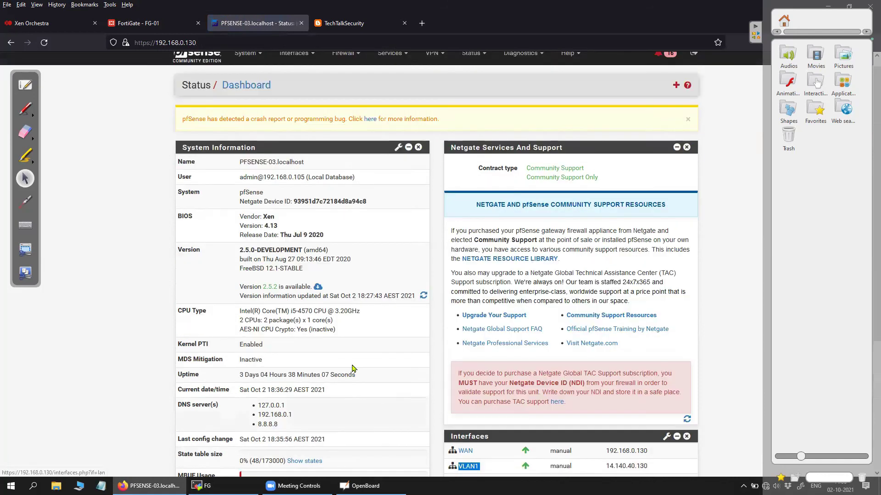
pyautogui.click(354, 368)
# - Review the firewall rules defined for the VLAN1 interface
pyautogui.click(345, 63)
pyautogui.click(347, 113)
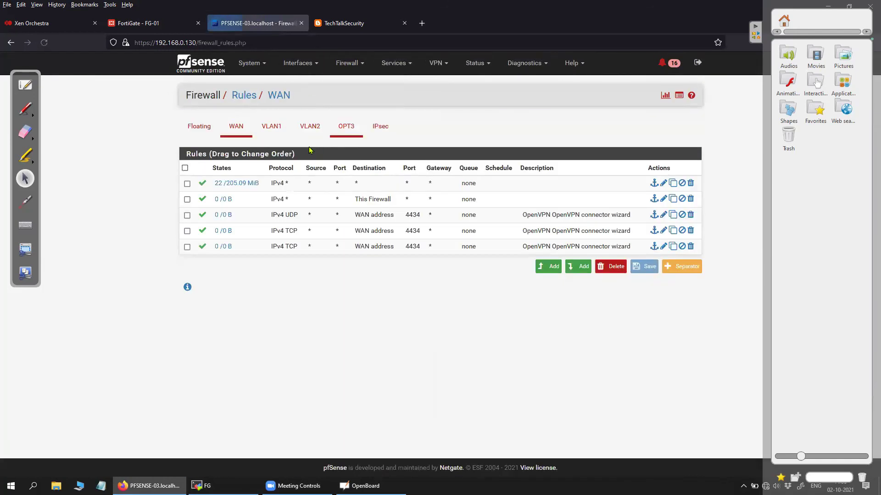
pyautogui.click(271, 131)
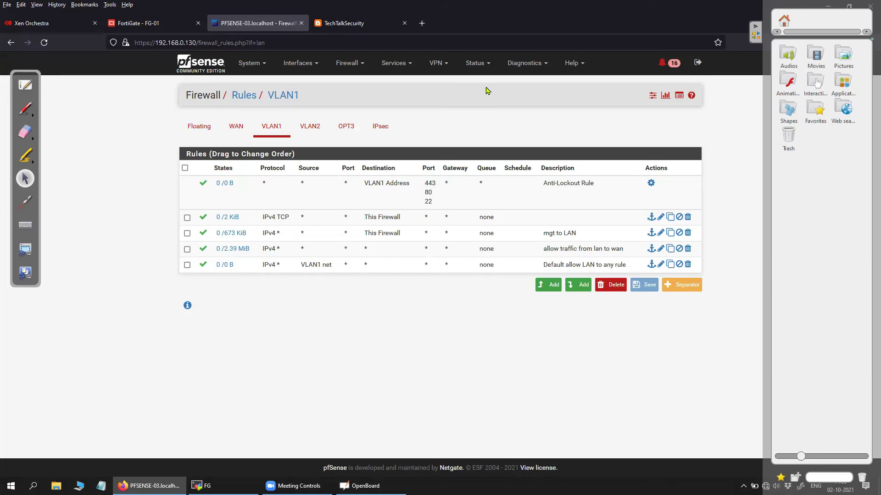
# - Leave the VLAN1 firewall rules and return to the pfSense dashboard
pyautogui.click(479, 67)
pyautogui.click(430, 69)
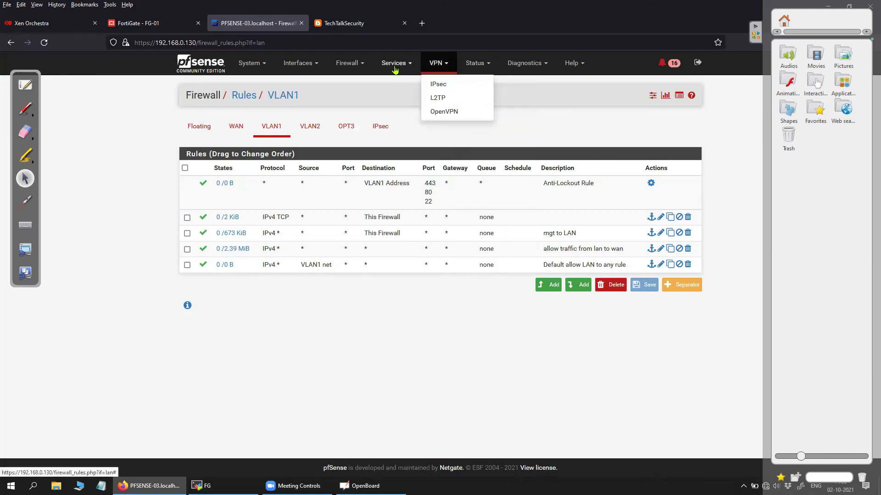
pyautogui.click(394, 66)
pyautogui.click(347, 66)
pyautogui.click(218, 71)
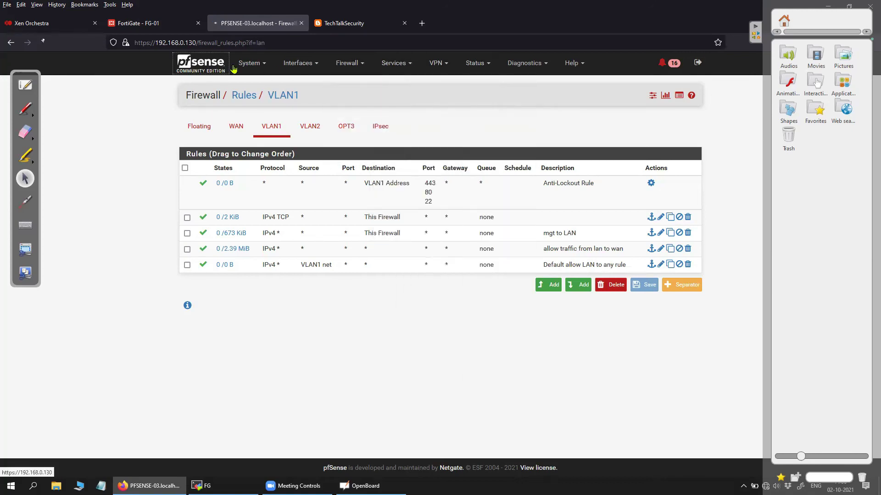
pyautogui.click(247, 65)
pyautogui.click(148, 181)
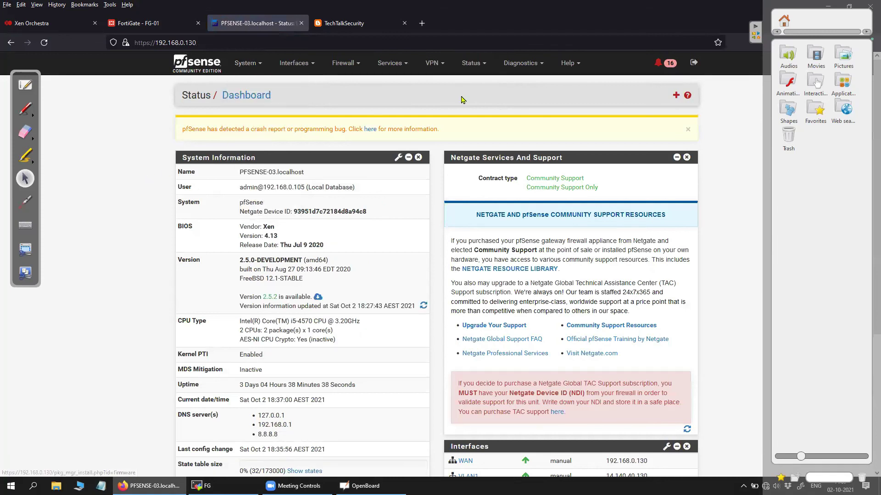